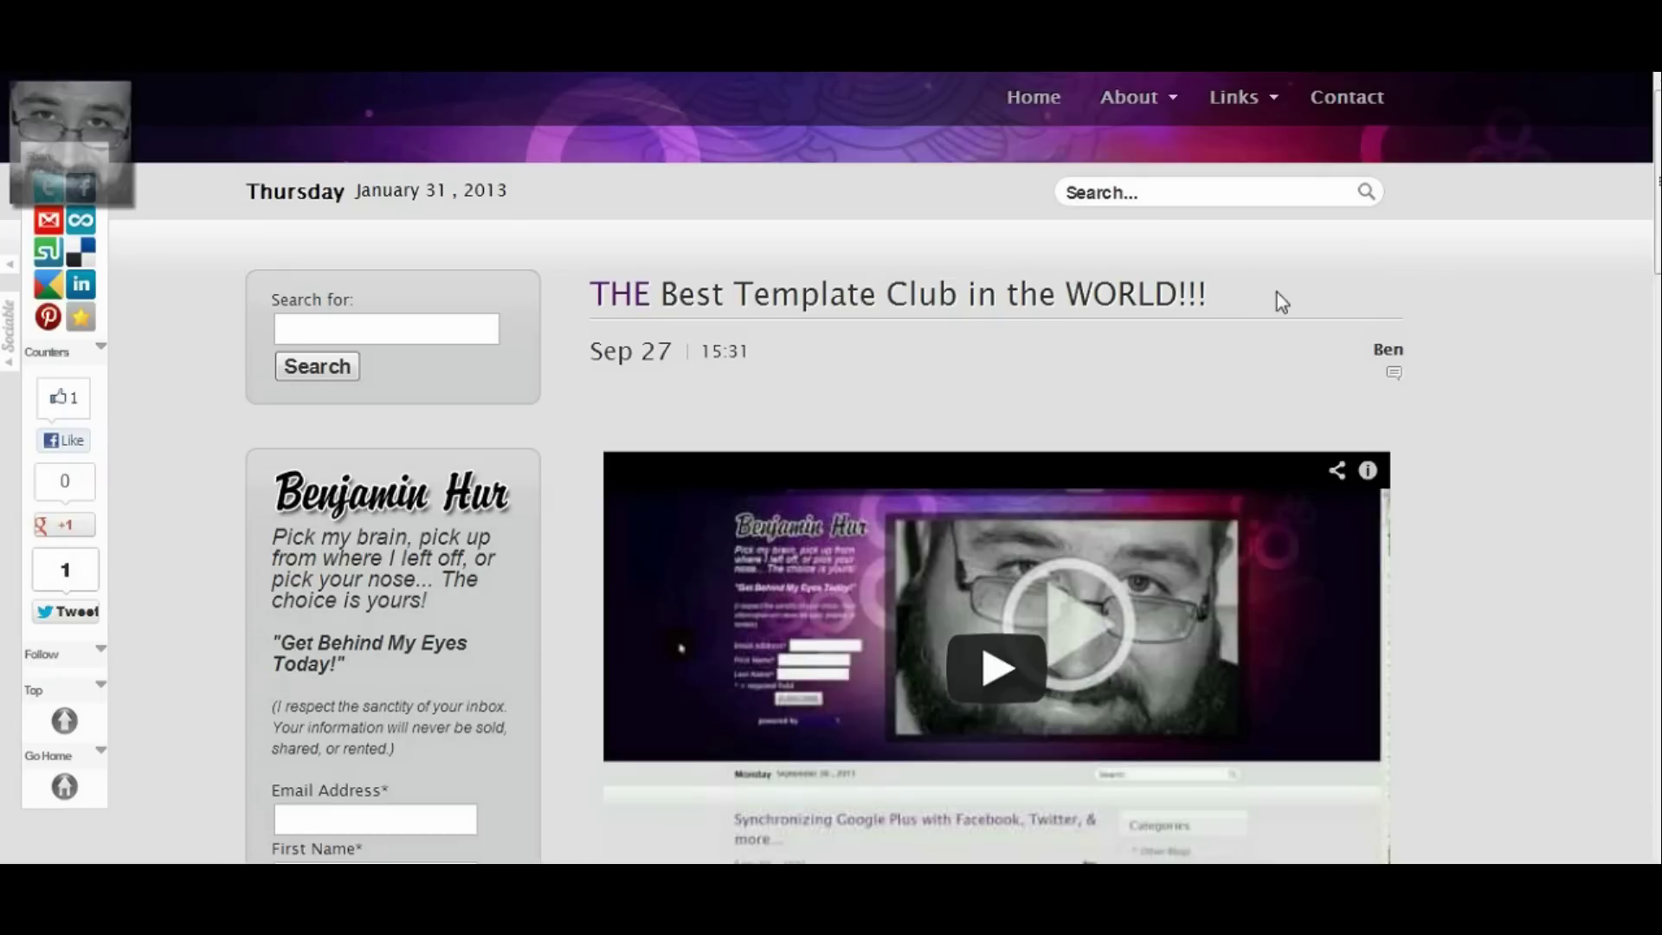
- Scroll through the RocketTheme Radiance demo site's front page
{"action": "left_click", "coordinate": [1497, 342]}
{"action": "scroll", "coordinate": [1498, 345], "scroll_direction": "down", "scroll_amount": 7}
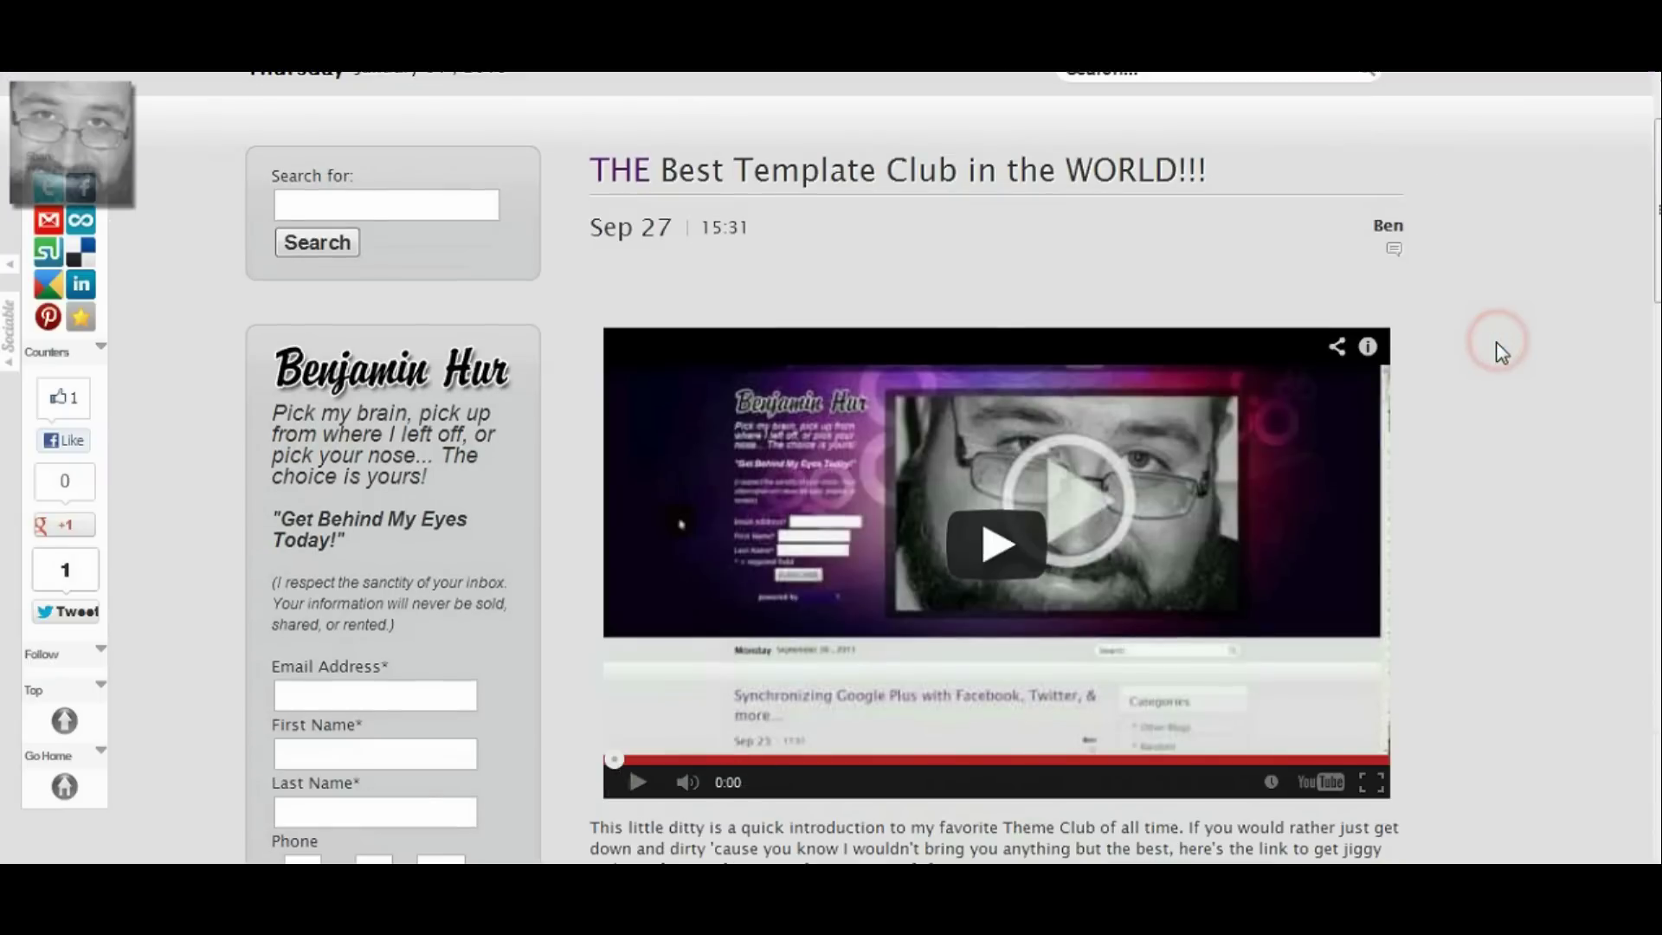
{"action": "scroll", "coordinate": [1421, 378], "scroll_direction": "down", "scroll_amount": 4}
{"action": "scroll", "coordinate": [1409, 388], "scroll_direction": "down", "scroll_amount": 3}
{"action": "scroll", "coordinate": [1307, 527], "scroll_direction": "up", "scroll_amount": 8}
{"action": "scroll", "coordinate": [1485, 511], "scroll_direction": "up", "scroll_amount": 1}
{"action": "scroll", "coordinate": [1474, 510], "scroll_direction": "up", "scroll_amount": 1}
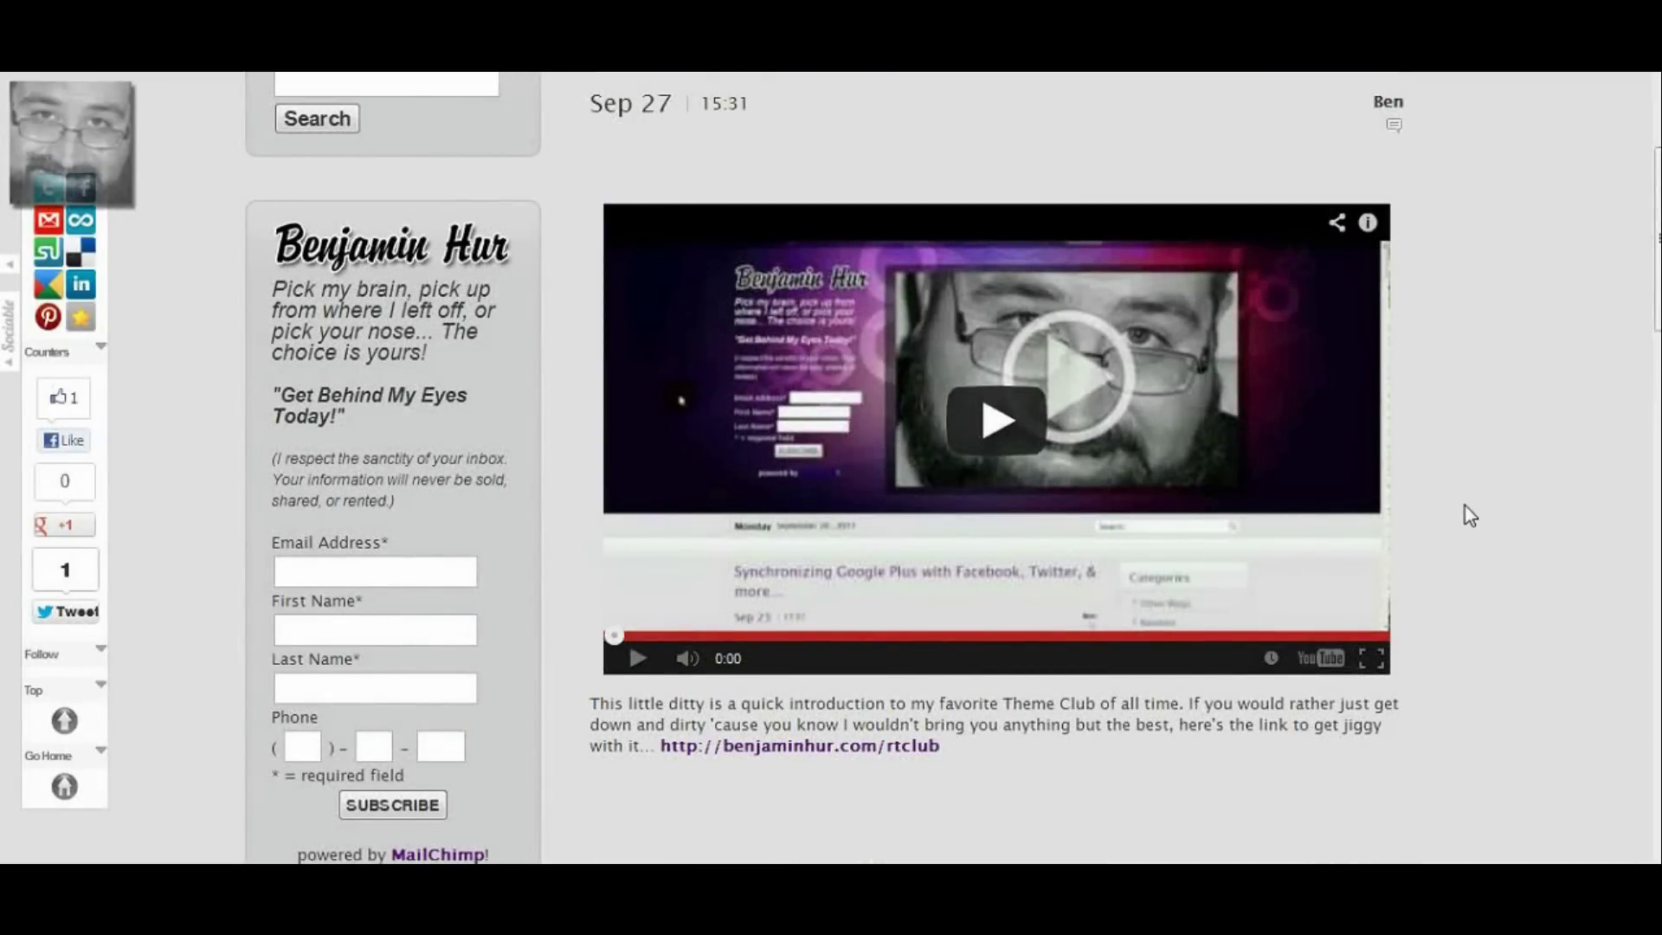
{"action": "scroll", "coordinate": [1464, 509], "scroll_direction": "down", "scroll_amount": 1}
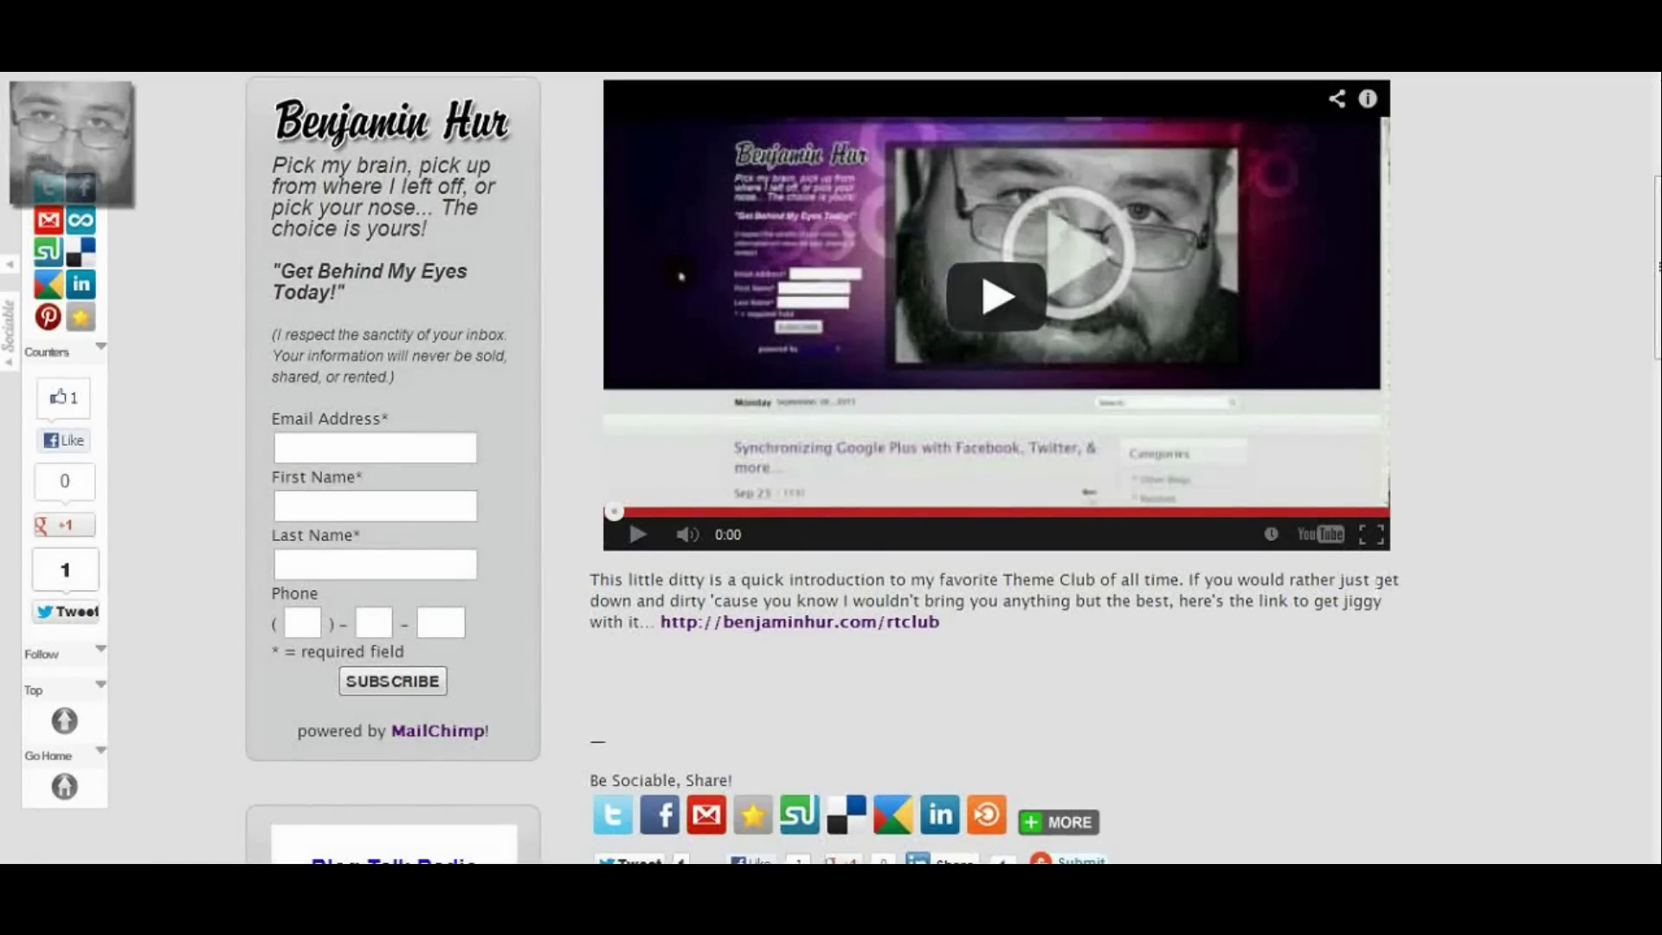
{"action": "scroll", "coordinate": [1373, 592], "scroll_direction": "up", "scroll_amount": 3}
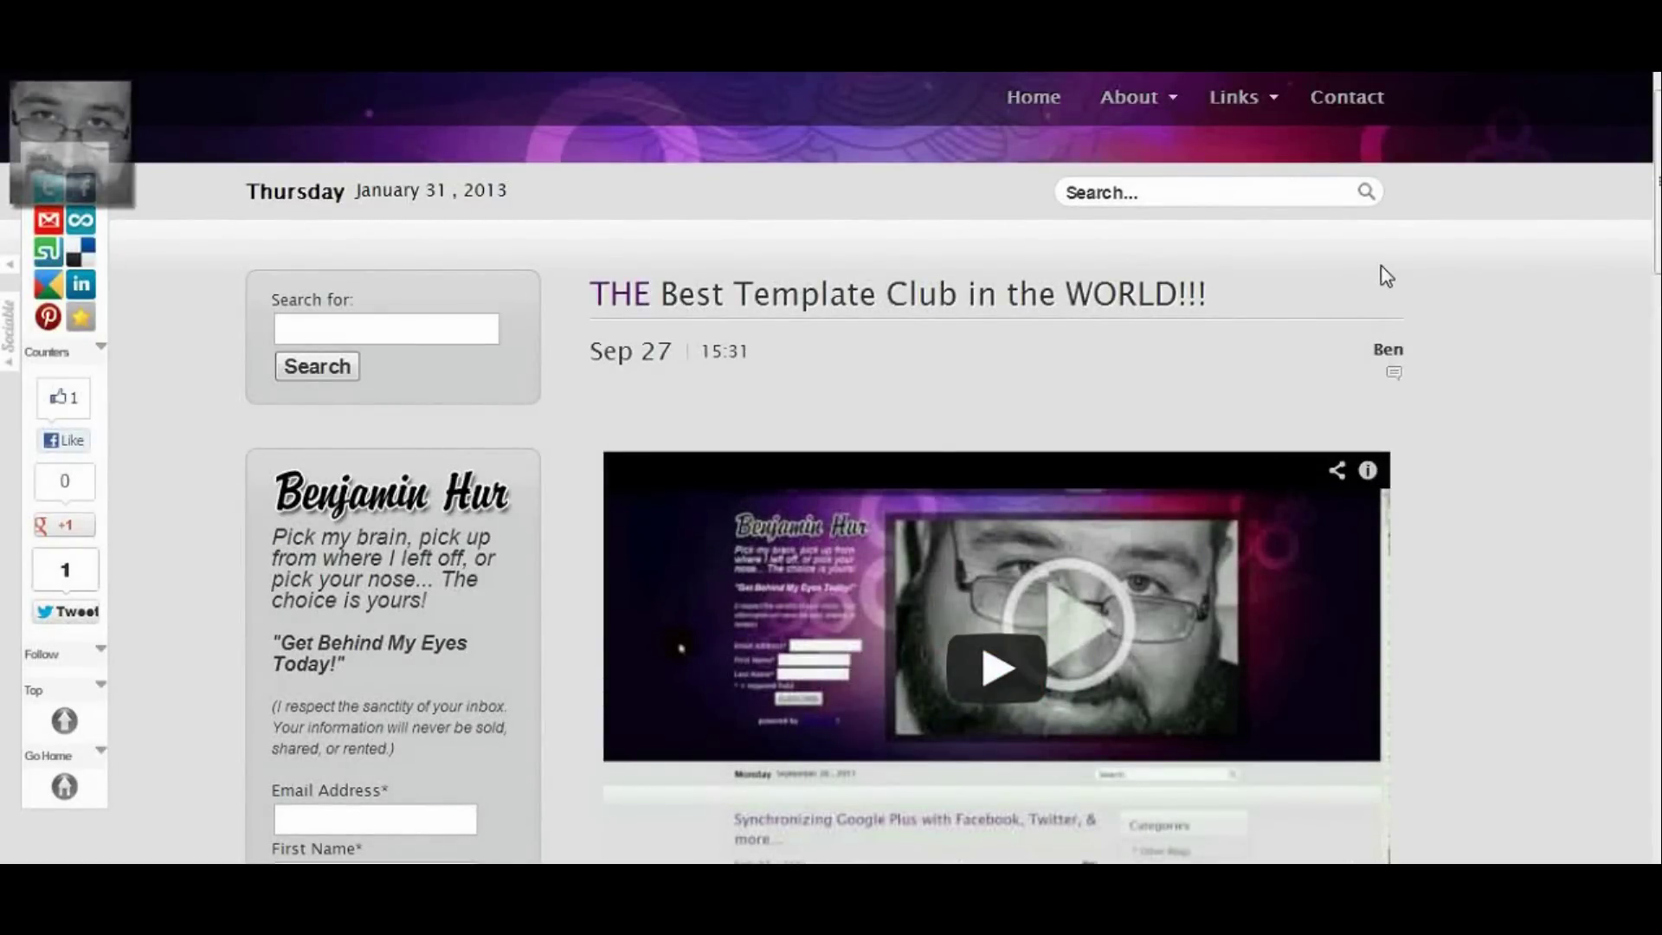
{"action": "scroll", "coordinate": [1420, 270], "scroll_direction": "down", "scroll_amount": 4}
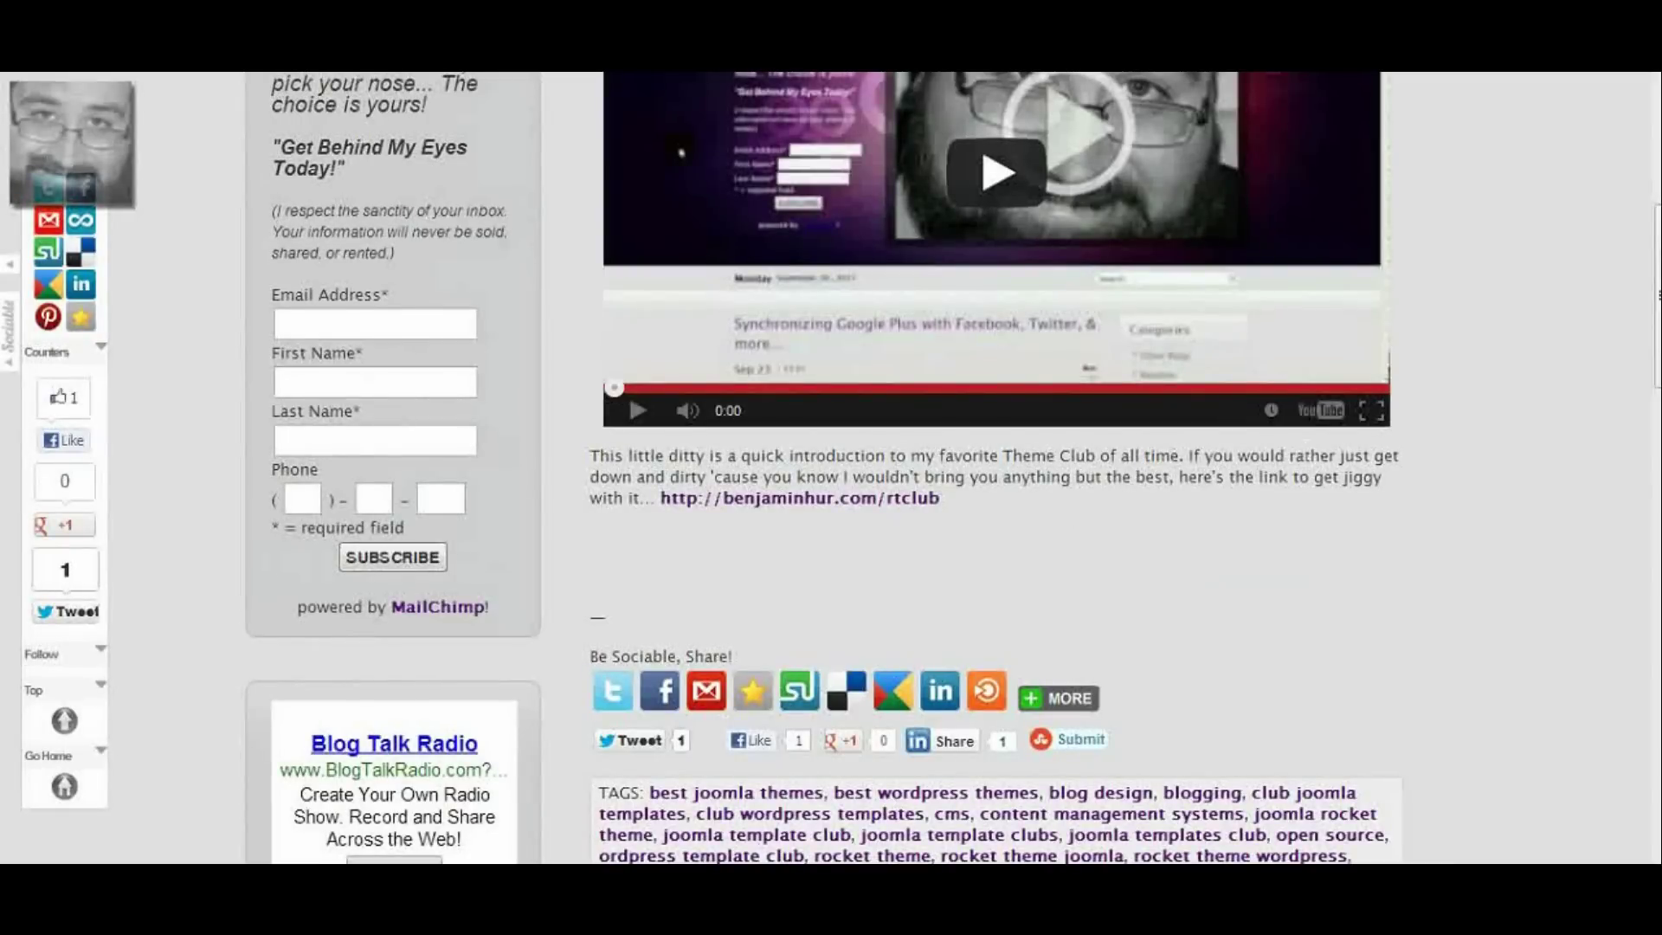
{"action": "scroll", "coordinate": [1420, 424], "scroll_direction": "up", "scroll_amount": 4}
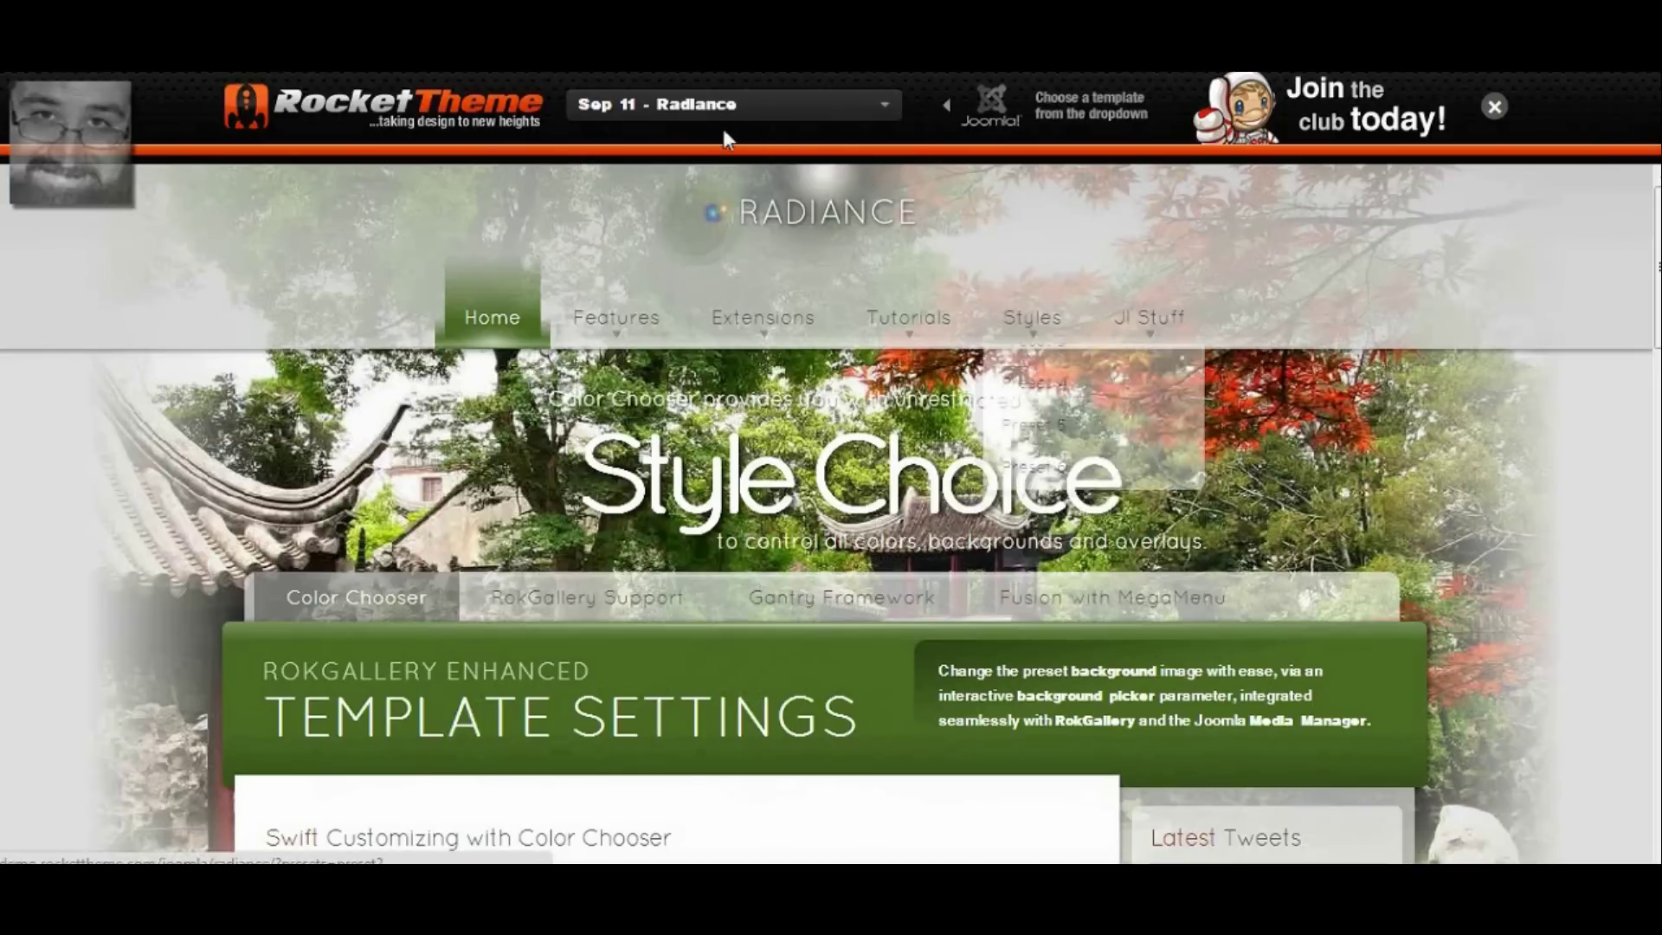
- Open the Tutorials > Installation page and read RocketLauncher Step 1 Upload and Step 2 Installation
{"action": "mouse_move", "coordinate": [1031, 316]}
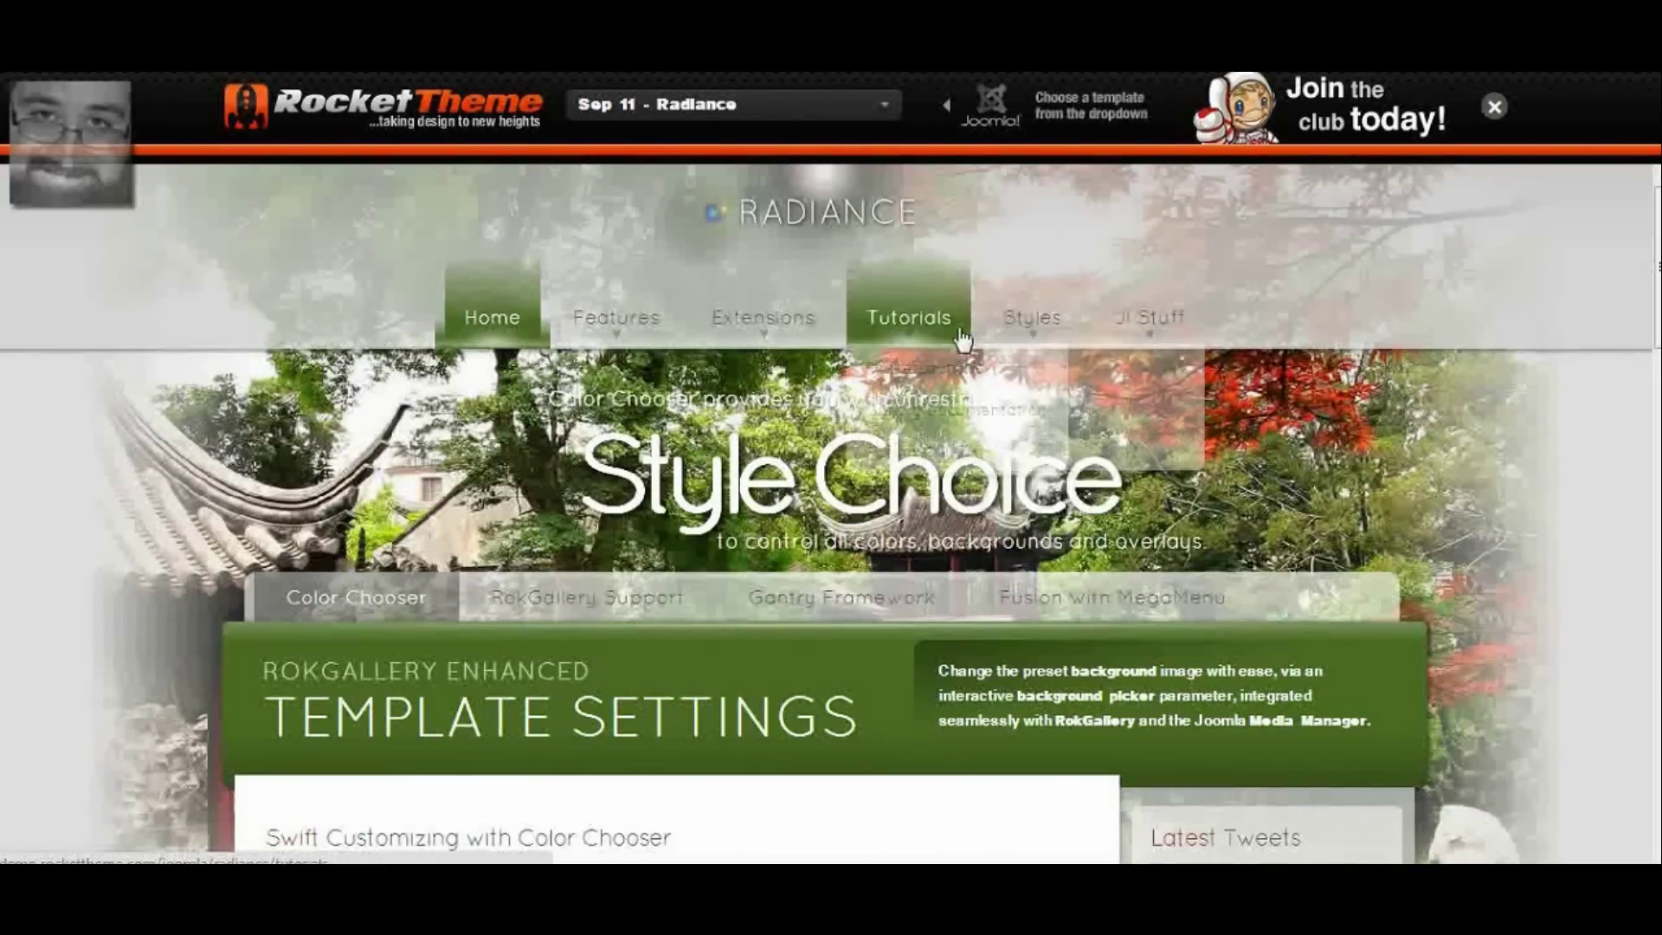
{"action": "mouse_move", "coordinate": [909, 322]}
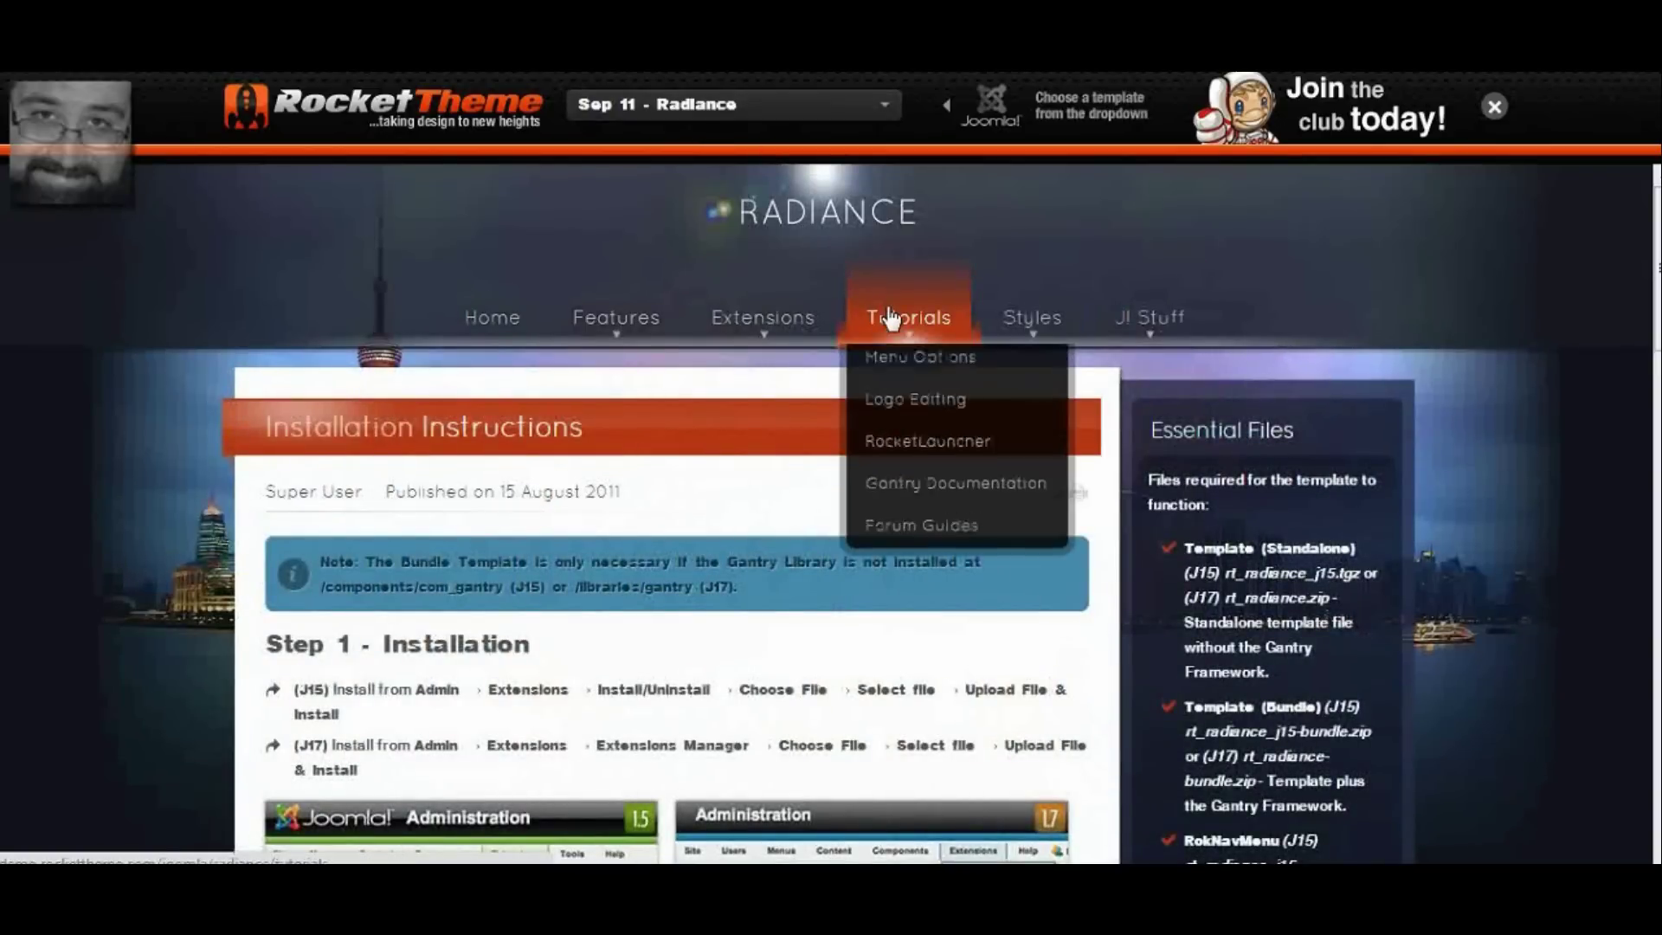
{"action": "mouse_move", "coordinate": [627, 337]}
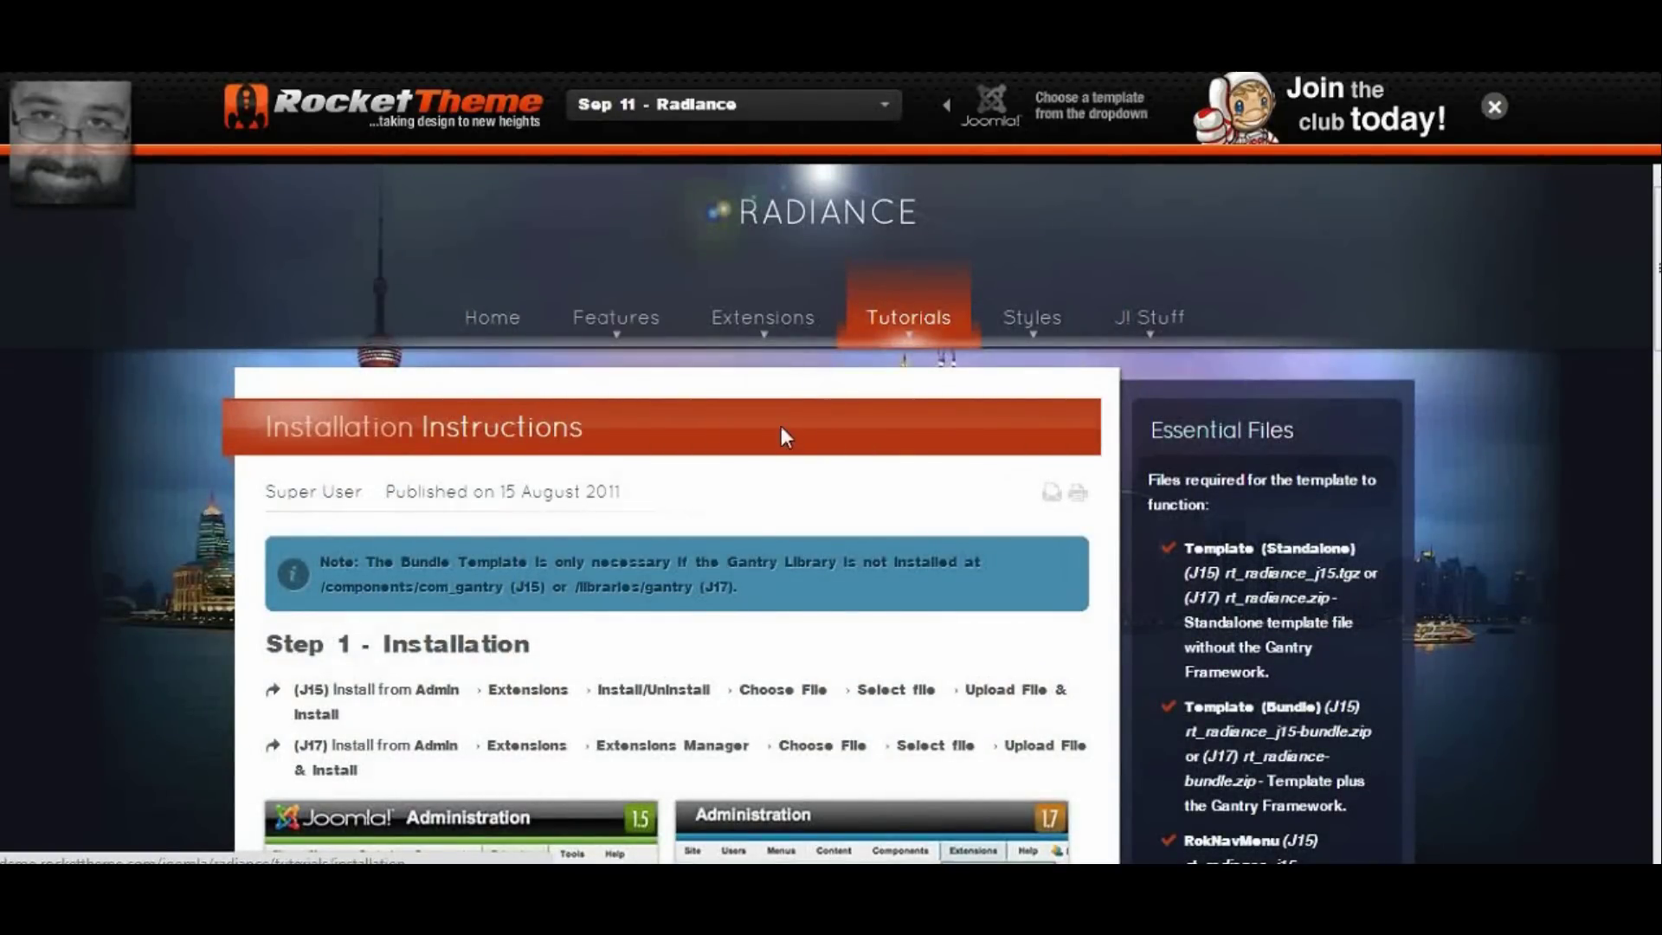
{"action": "scroll", "coordinate": [783, 433], "scroll_direction": "down", "scroll_amount": 4}
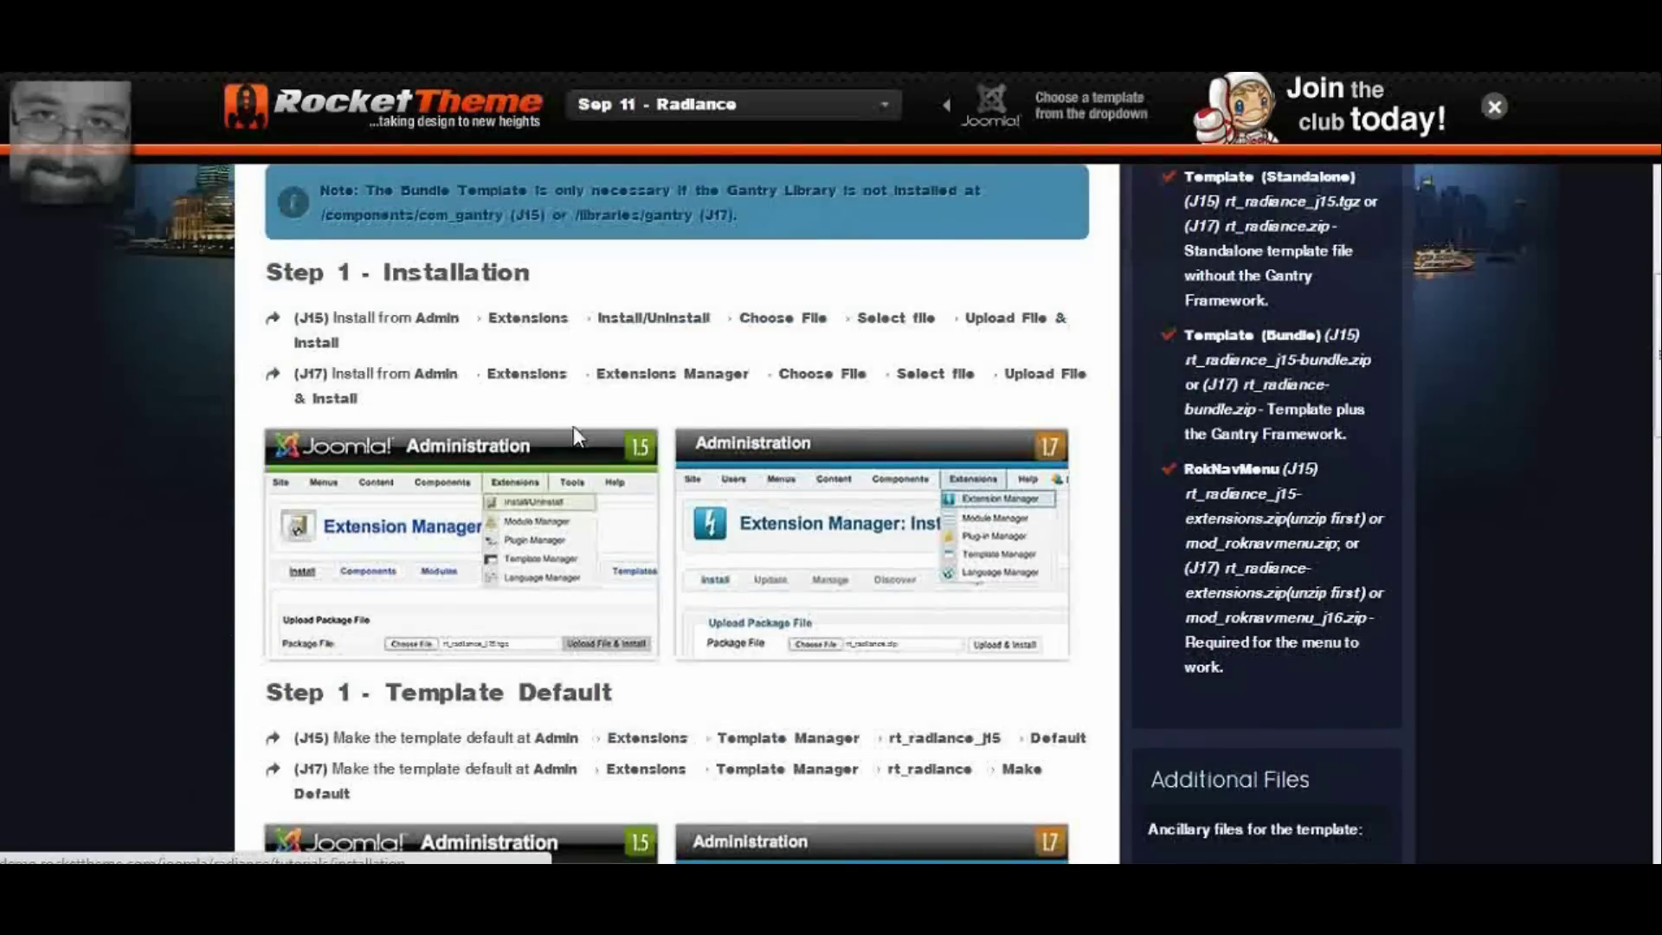
{"action": "scroll", "coordinate": [666, 484], "scroll_direction": "down", "scroll_amount": 6}
{"action": "scroll", "coordinate": [676, 433], "scroll_direction": "down", "scroll_amount": 7}
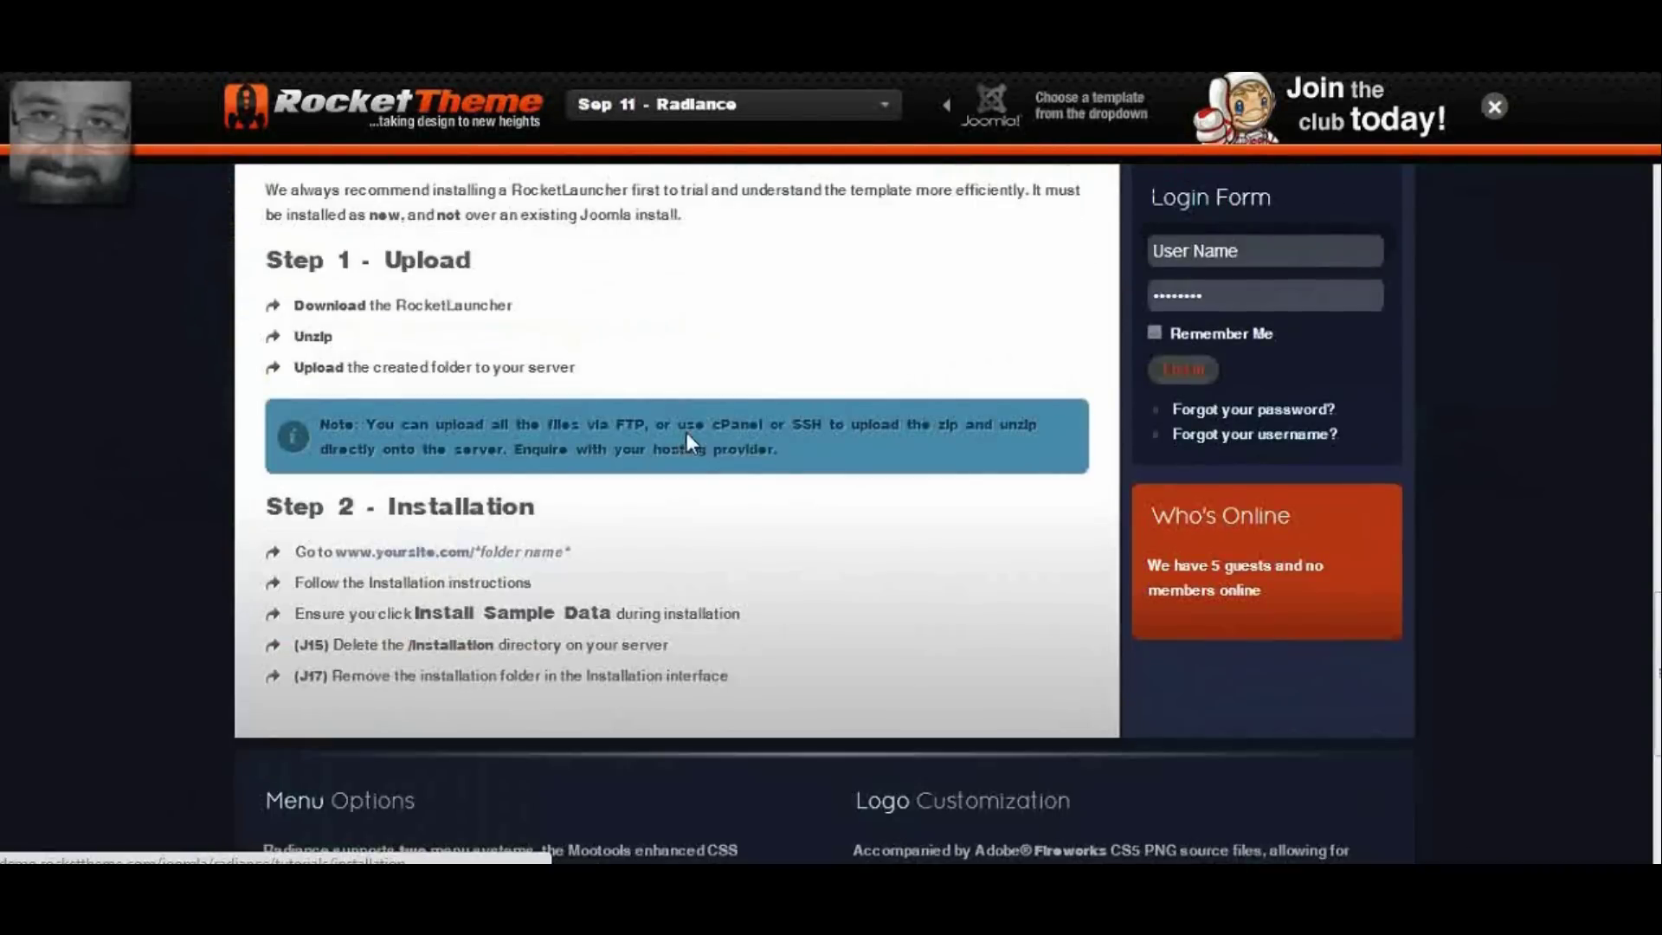
{"action": "scroll", "coordinate": [1439, 355], "scroll_direction": "up", "scroll_amount": 15}
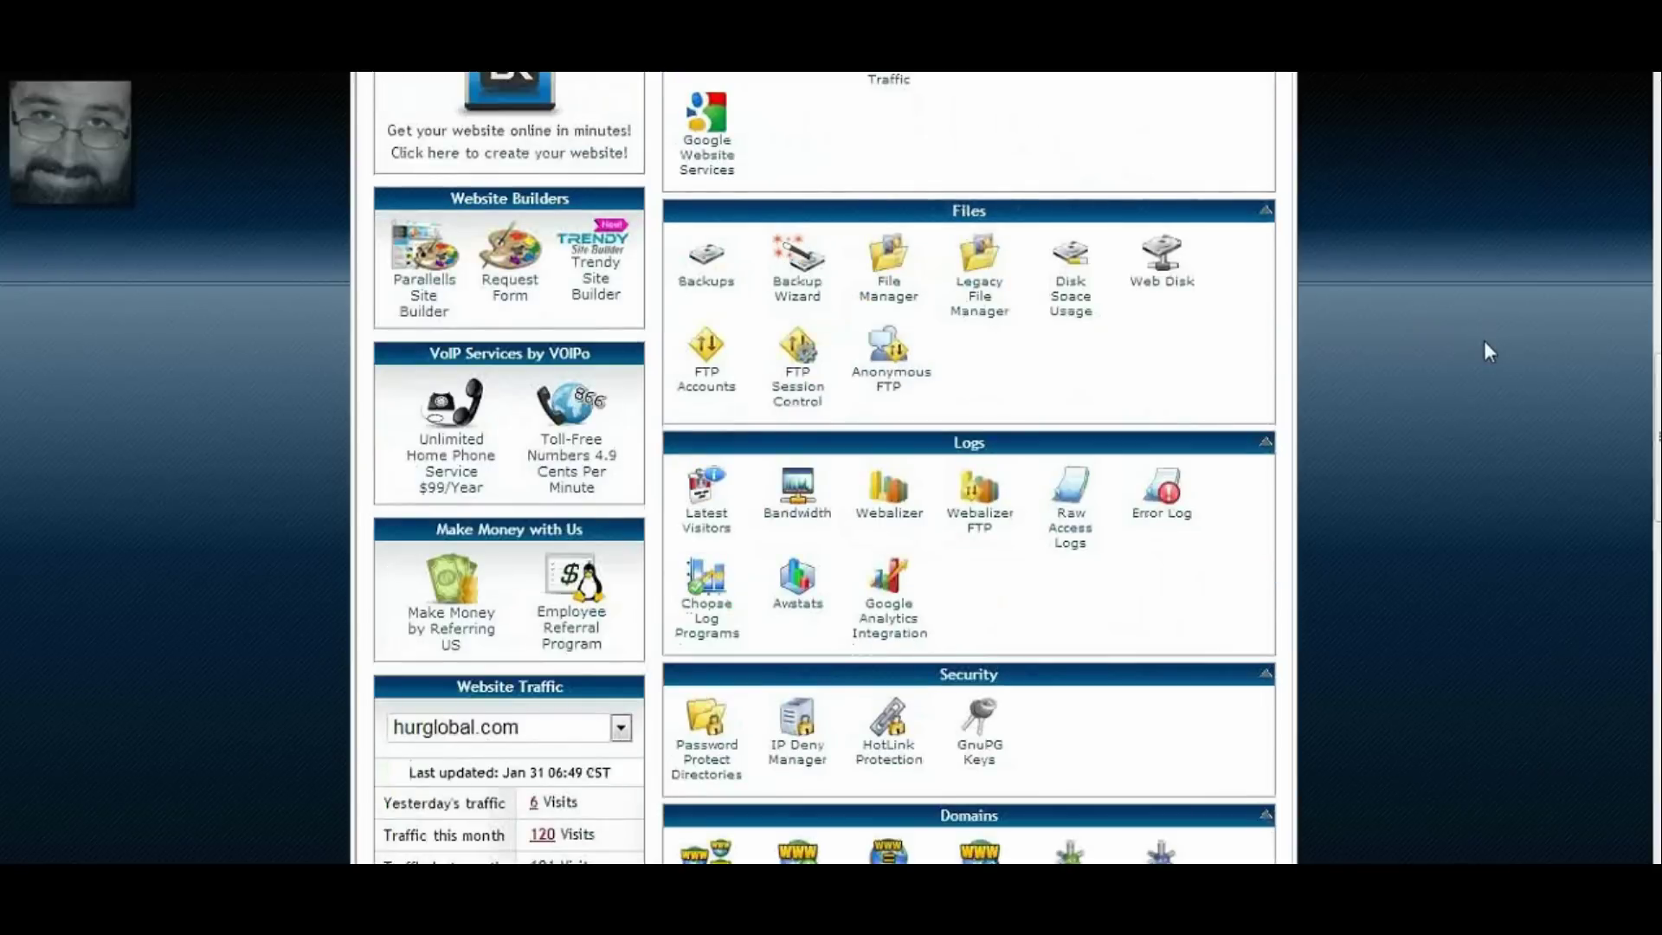
- Open Fantastico De Luxe's Joomla 1.5 page from cPanel's Software/Services section
{"action": "scroll", "coordinate": [1486, 343], "scroll_direction": "up", "scroll_amount": 10}
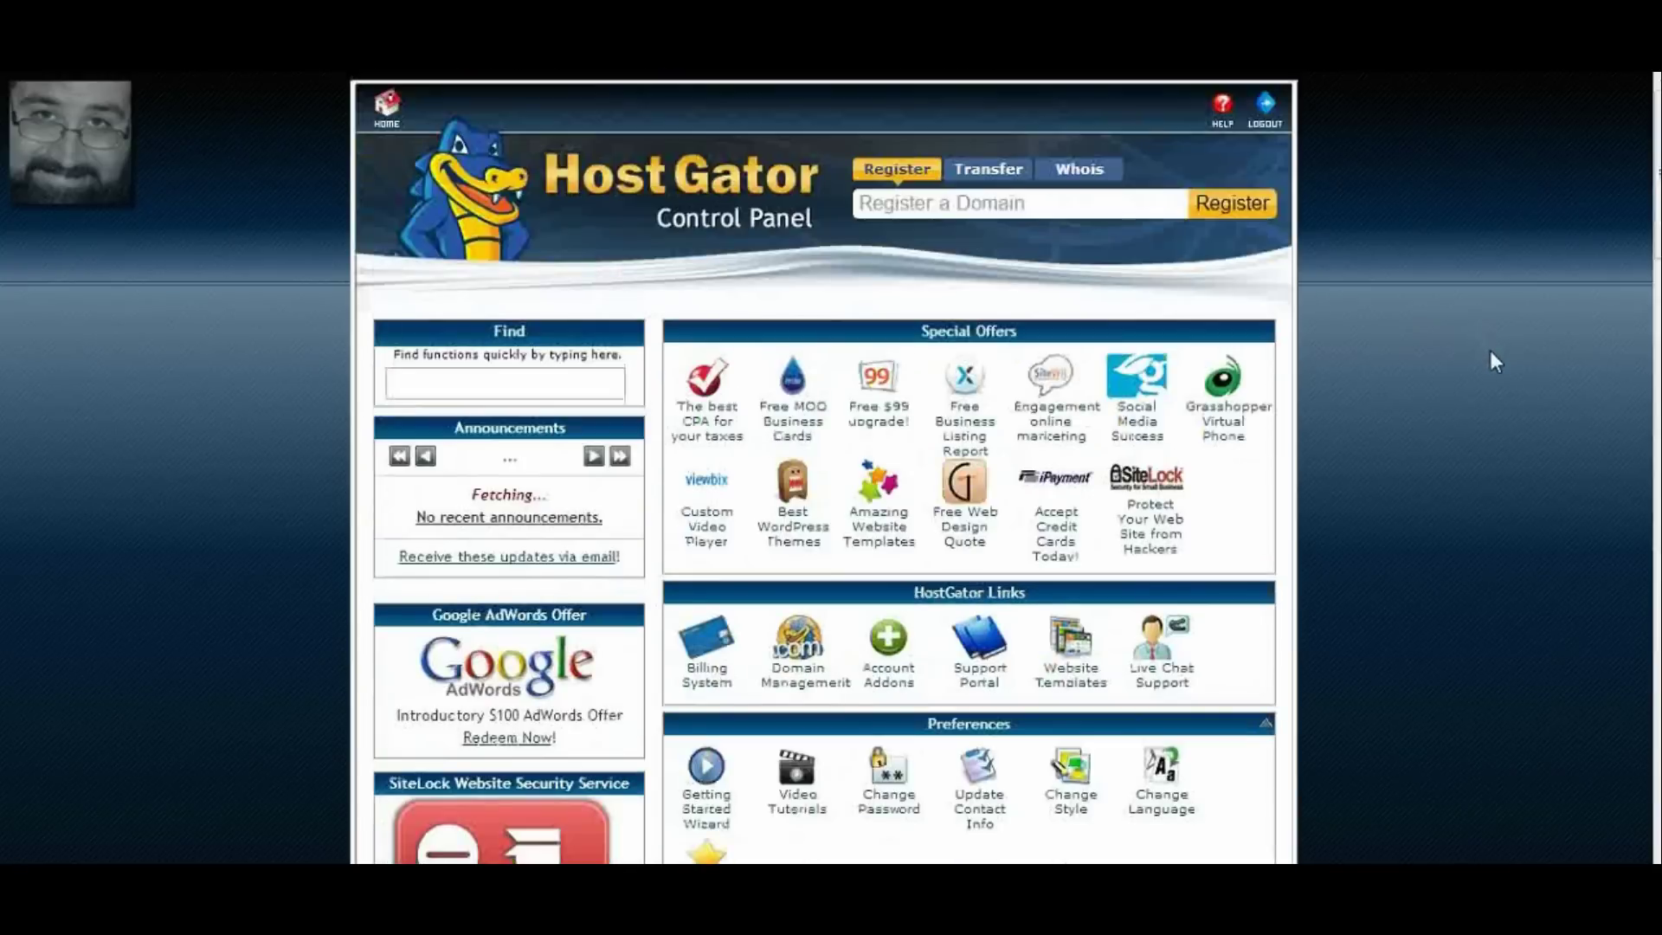
{"action": "scroll", "coordinate": [1442, 336], "scroll_direction": "down", "scroll_amount": 15}
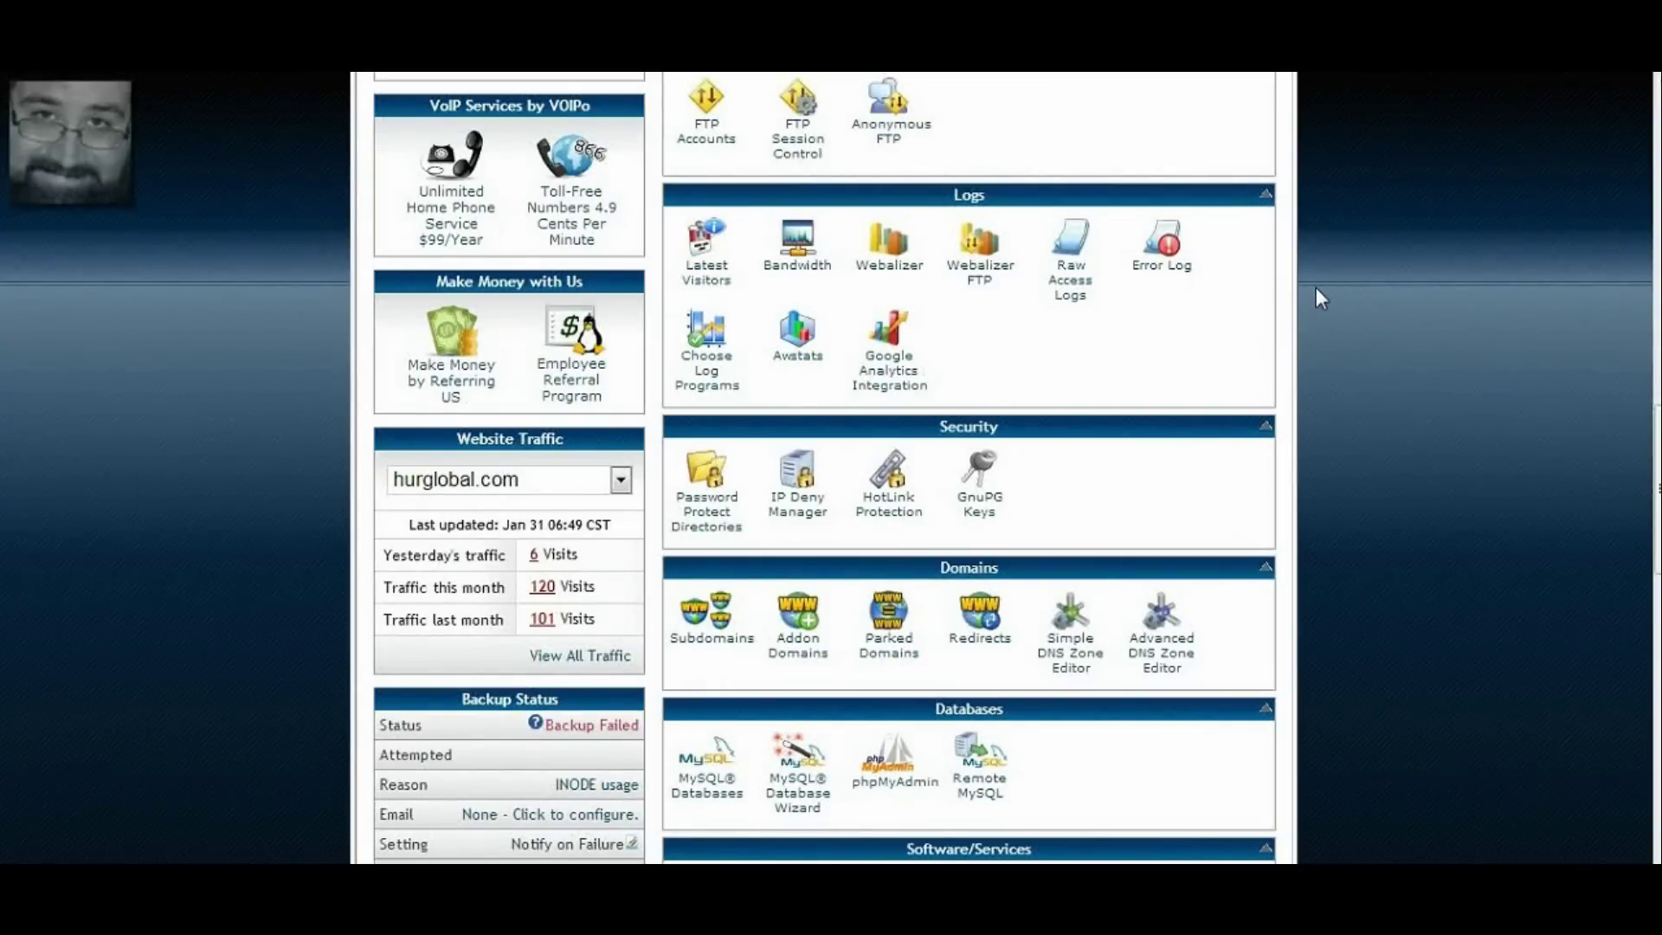
{"action": "scroll", "coordinate": [1315, 287], "scroll_direction": "down", "scroll_amount": 3}
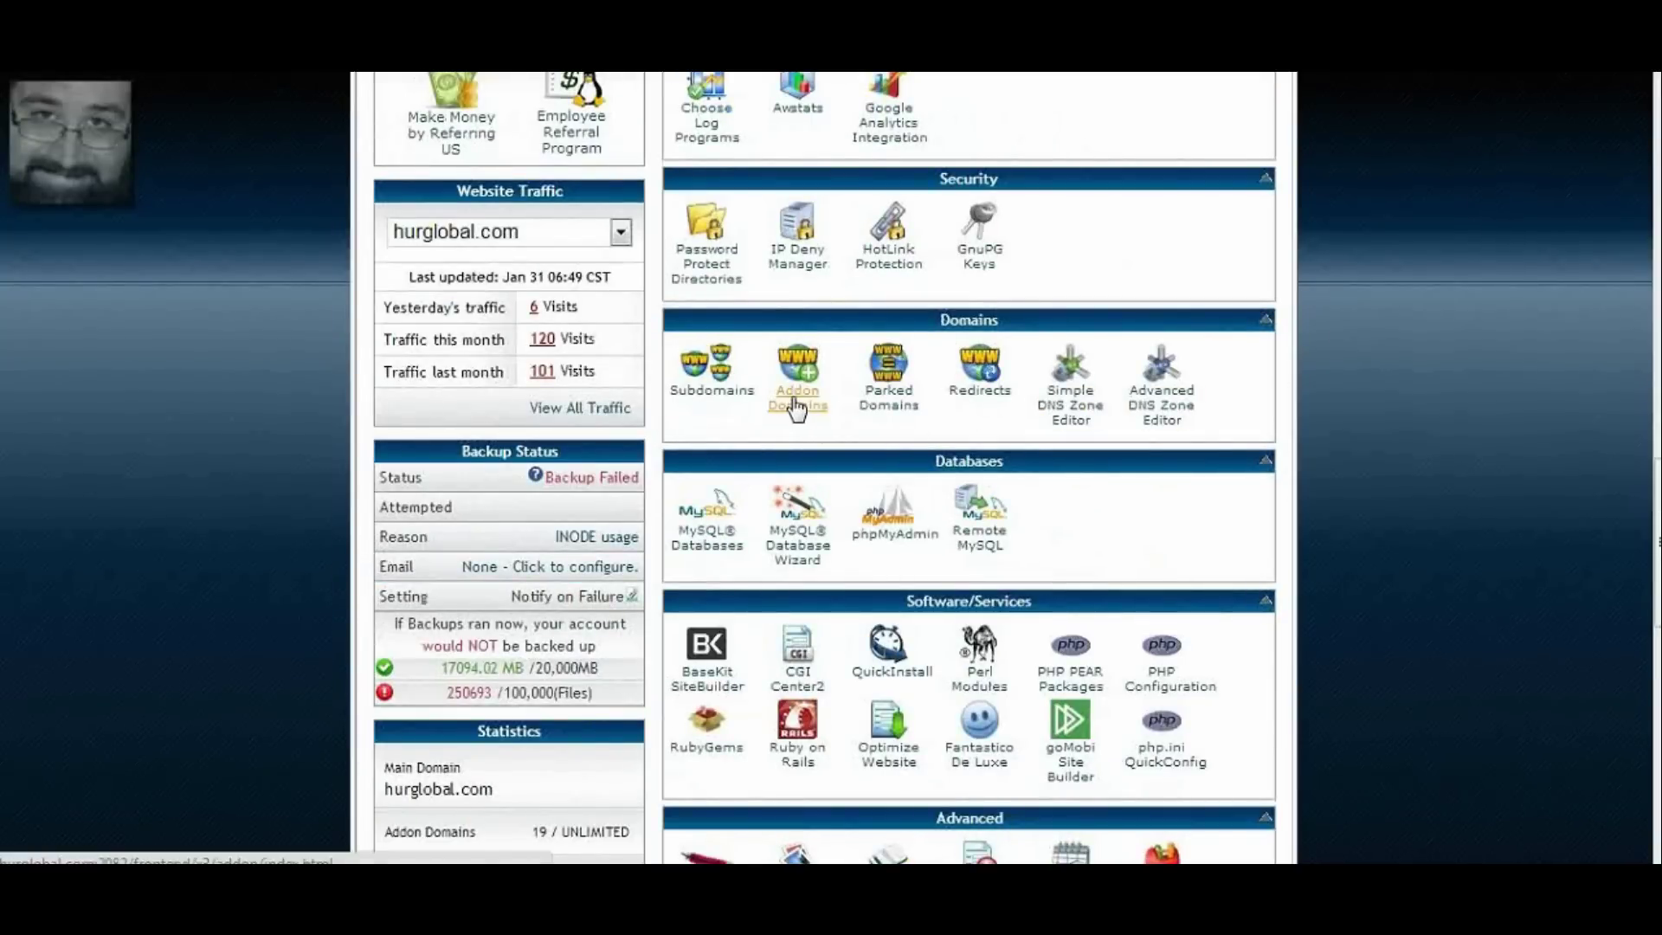
{"action": "scroll", "coordinate": [1307, 372], "scroll_direction": "down", "scroll_amount": 5}
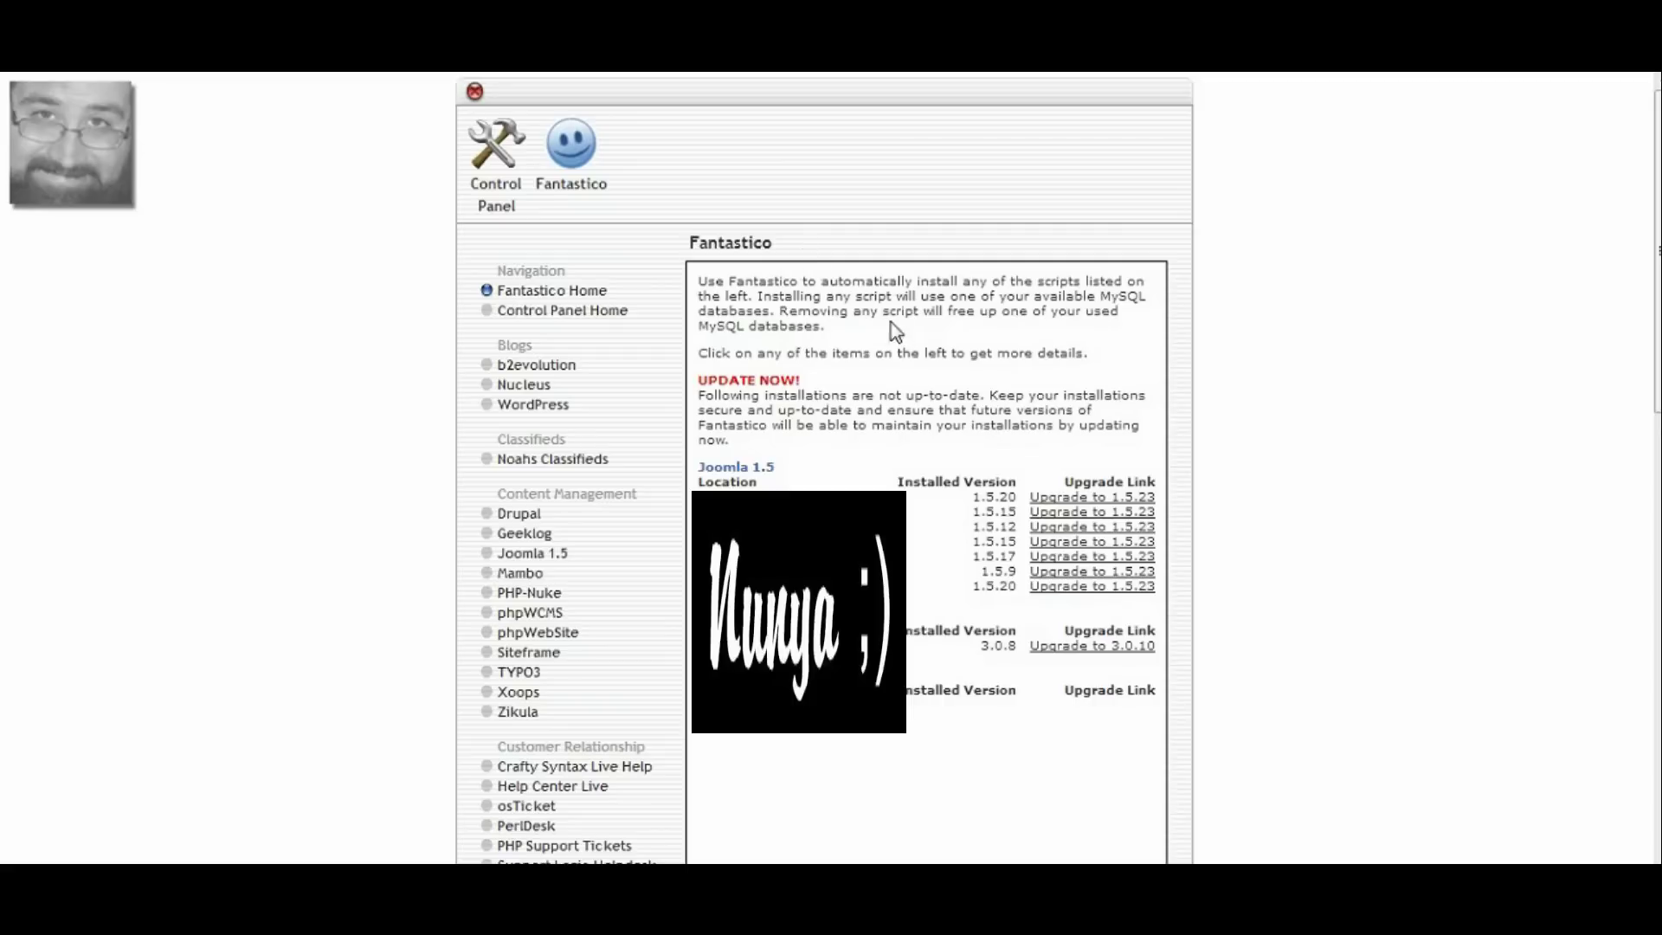
{"action": "left_click", "coordinate": [544, 553]}
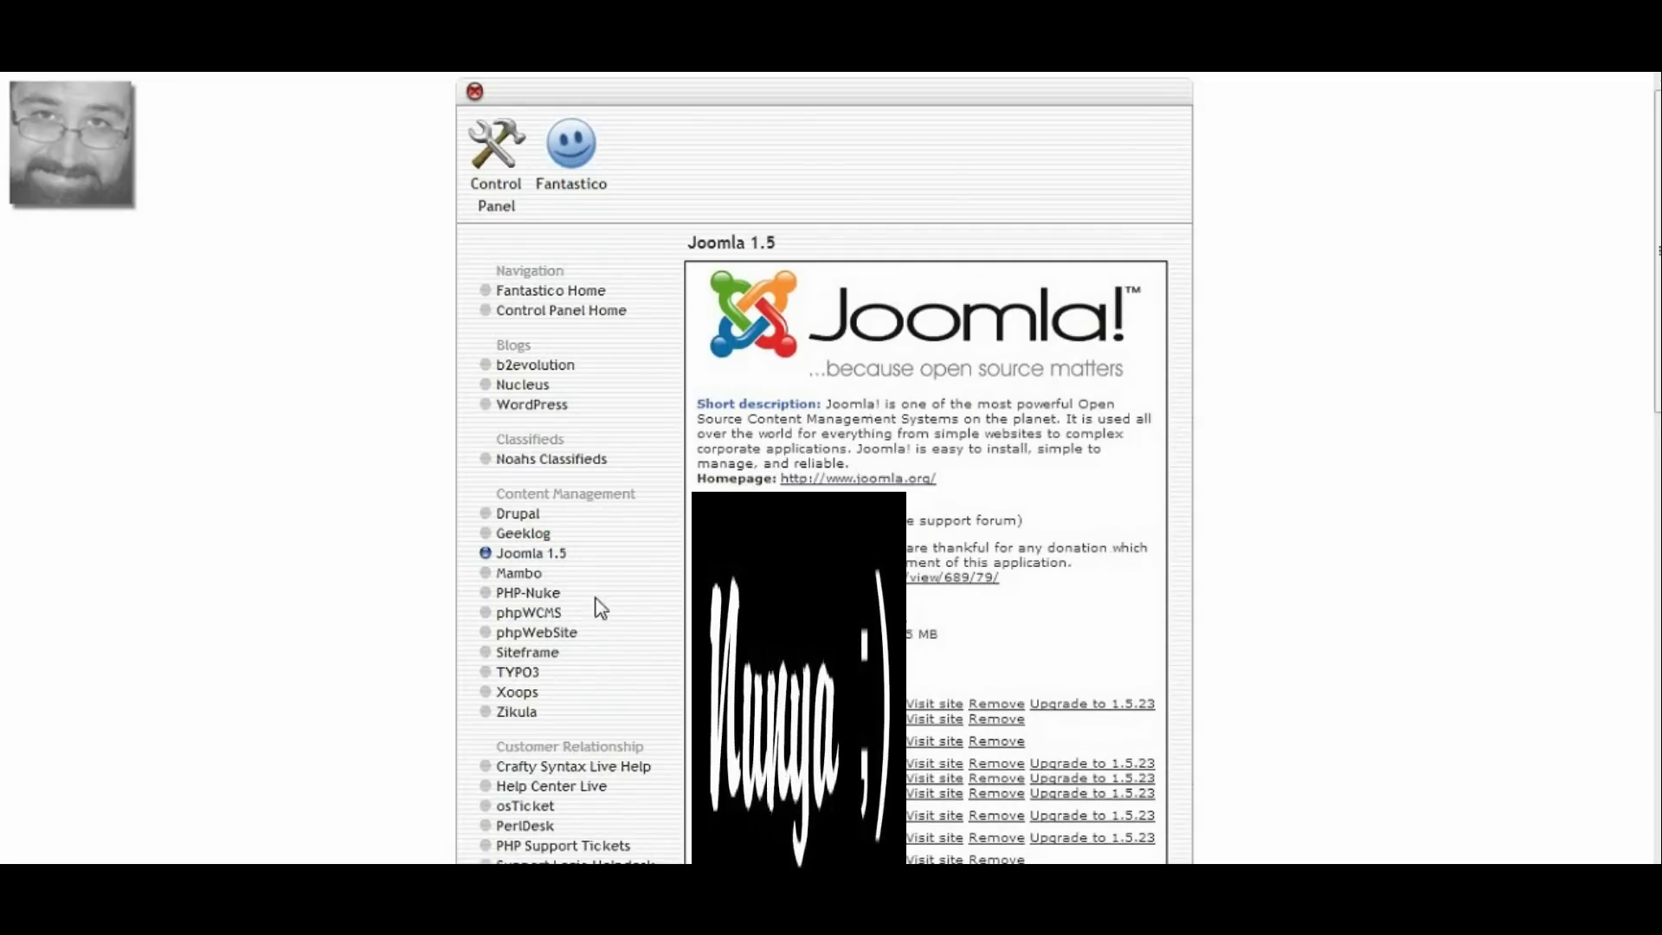
- Launch FileZilla and connect to the saved hosting site
{"action": "left_click", "coordinate": [24, 858]}
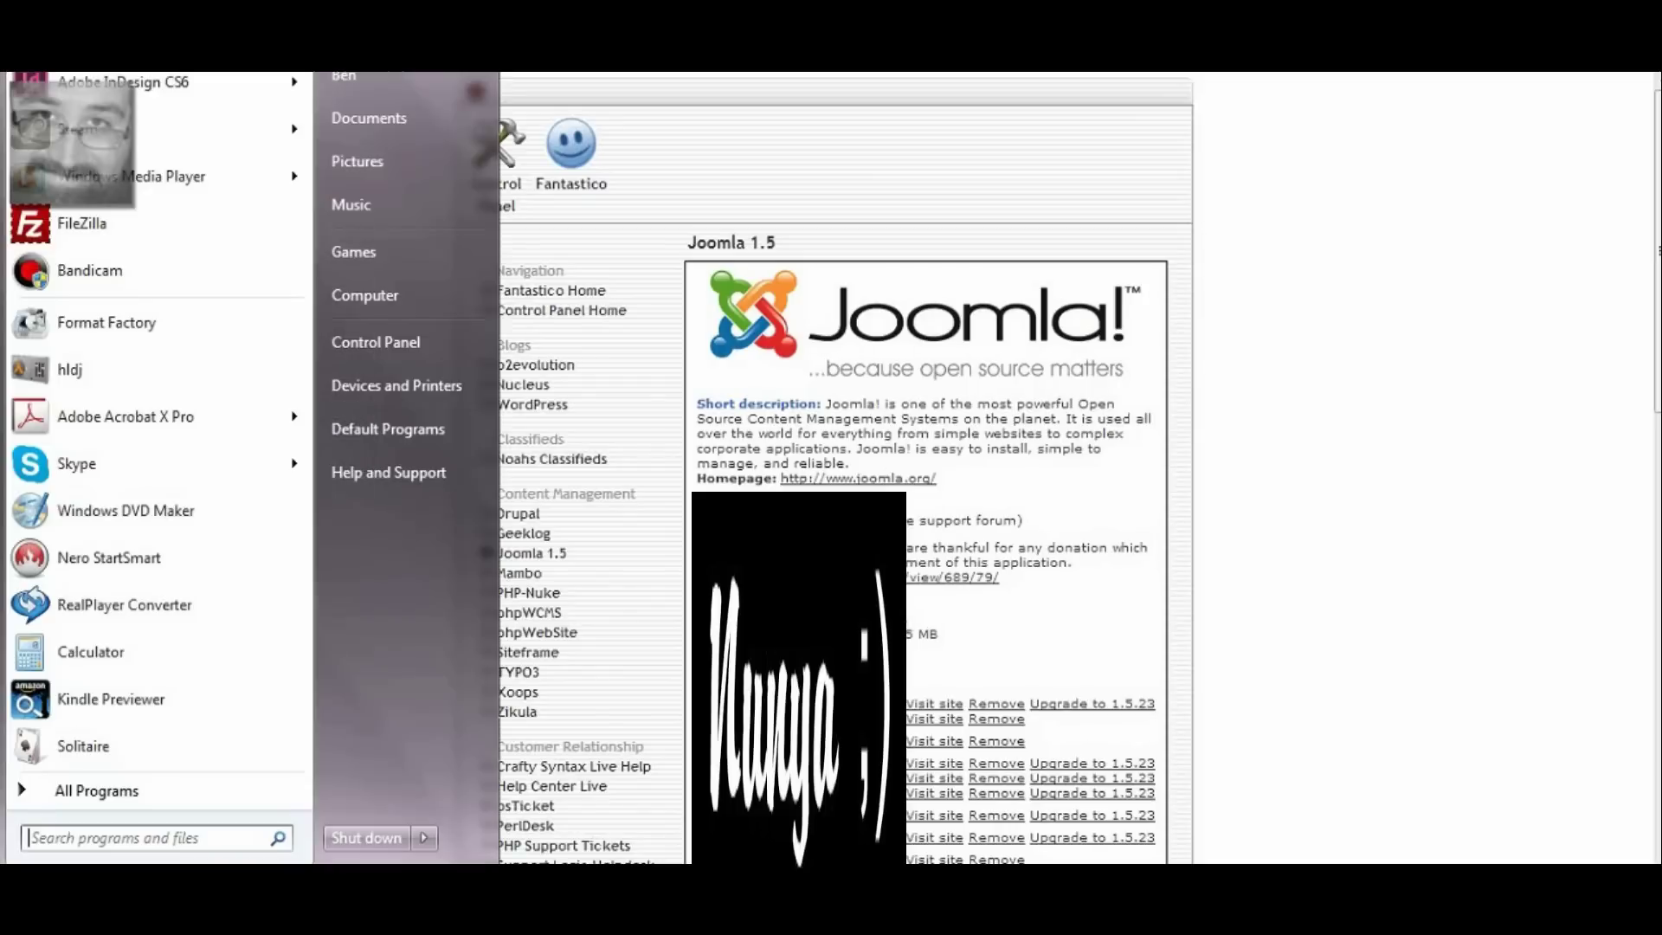
{"action": "left_click", "coordinate": [111, 224]}
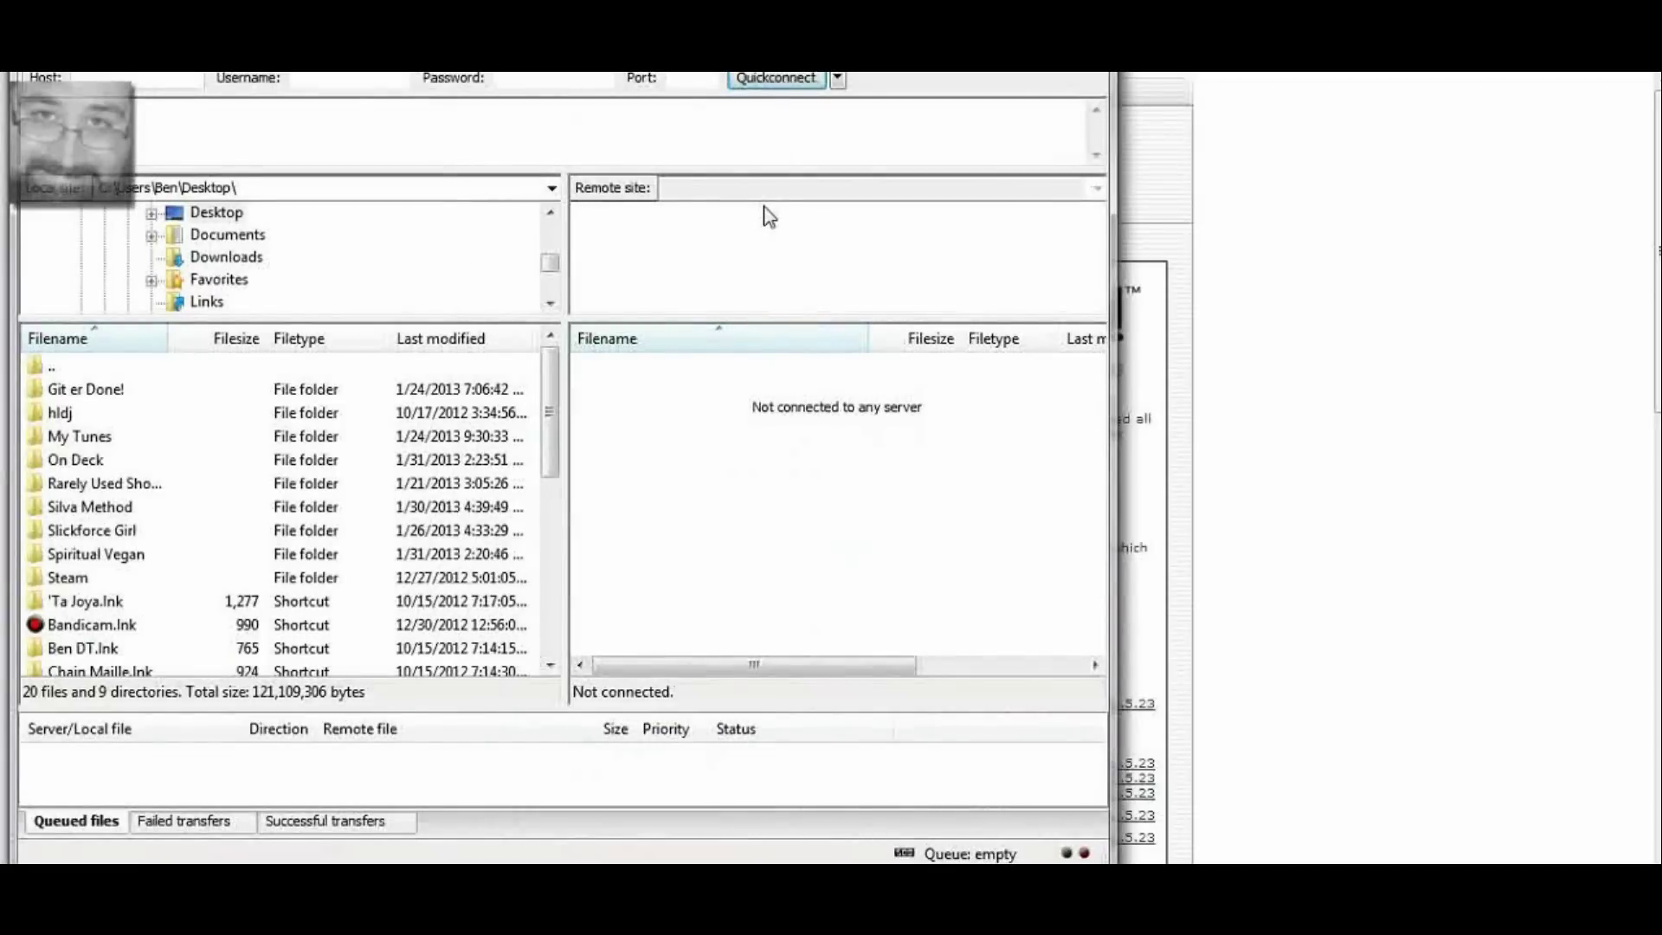
{"action": "left_click", "coordinate": [39, 61]}
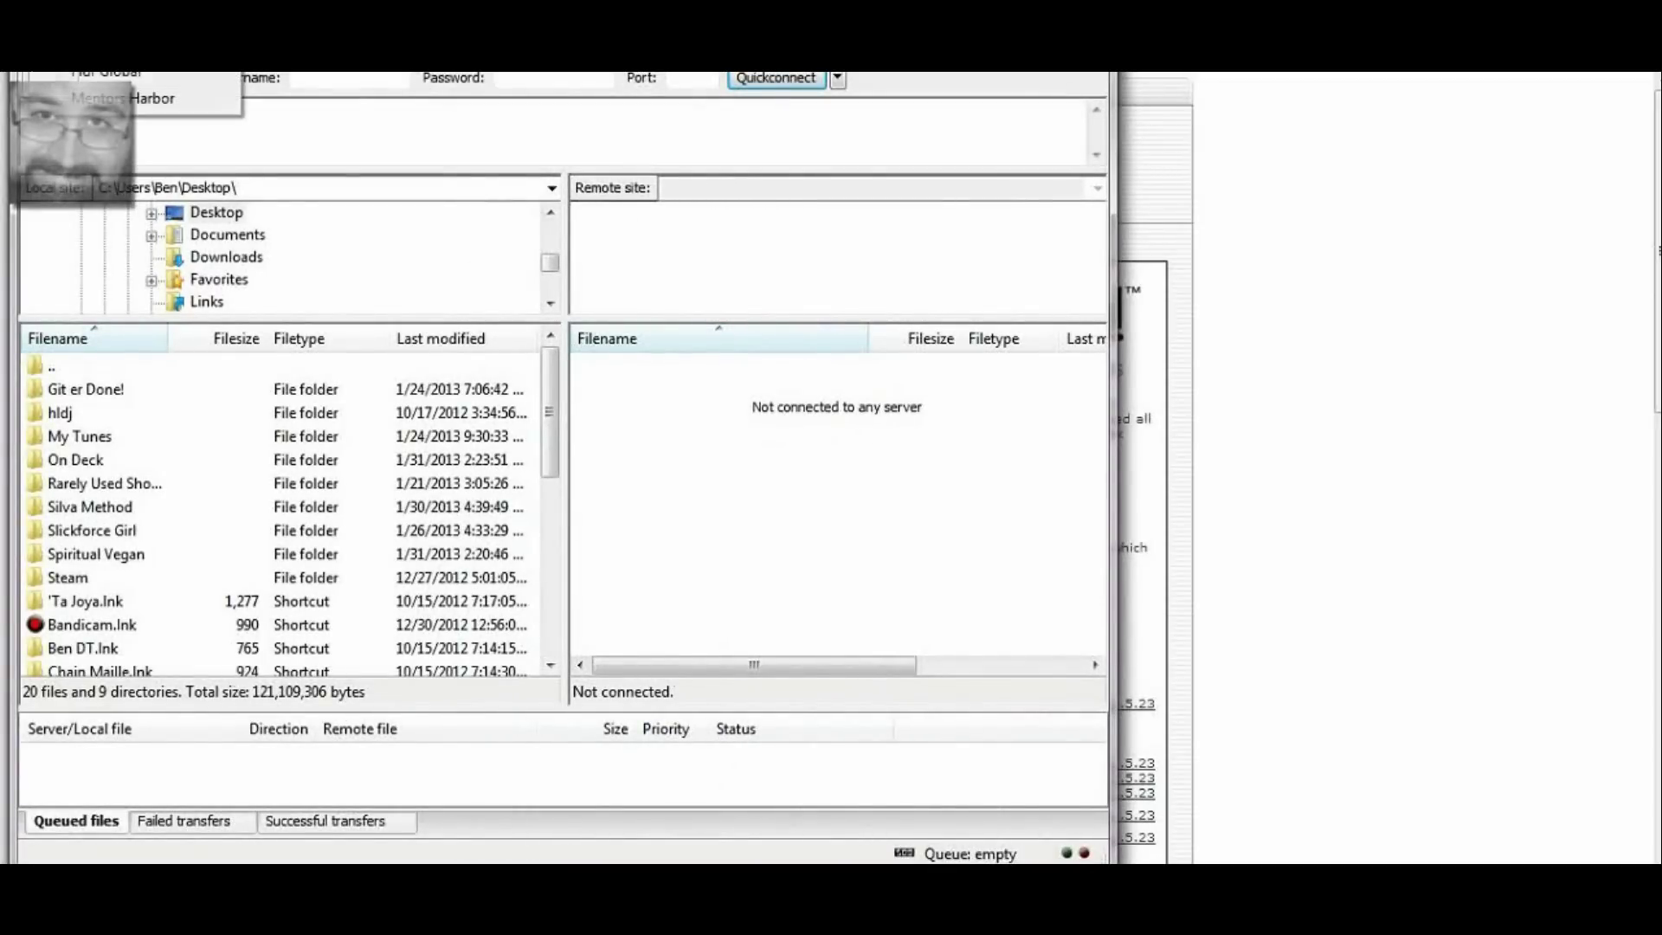
{"action": "left_click", "coordinate": [73, 72]}
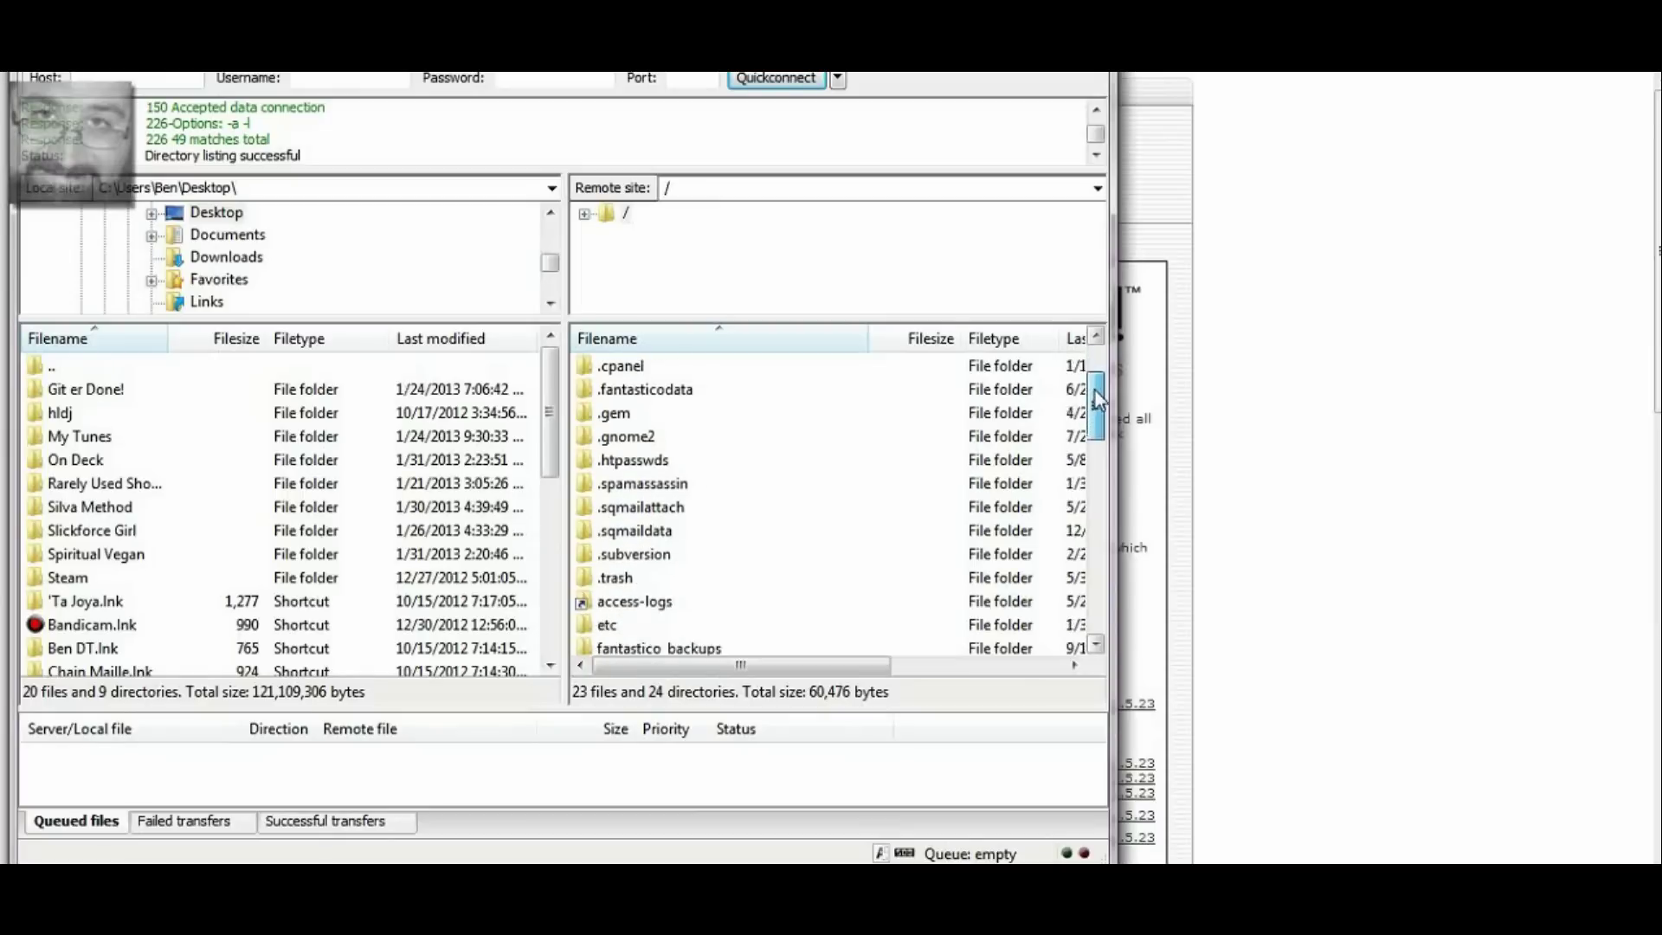
- Confirm rt_radiance-rocketlauncher.zip is in public_html/thespiritualvegan.com, then open cPanel's File Manager
{"action": "left_click_drag", "start_coordinate": [1098, 400], "coordinate": [1101, 445]}
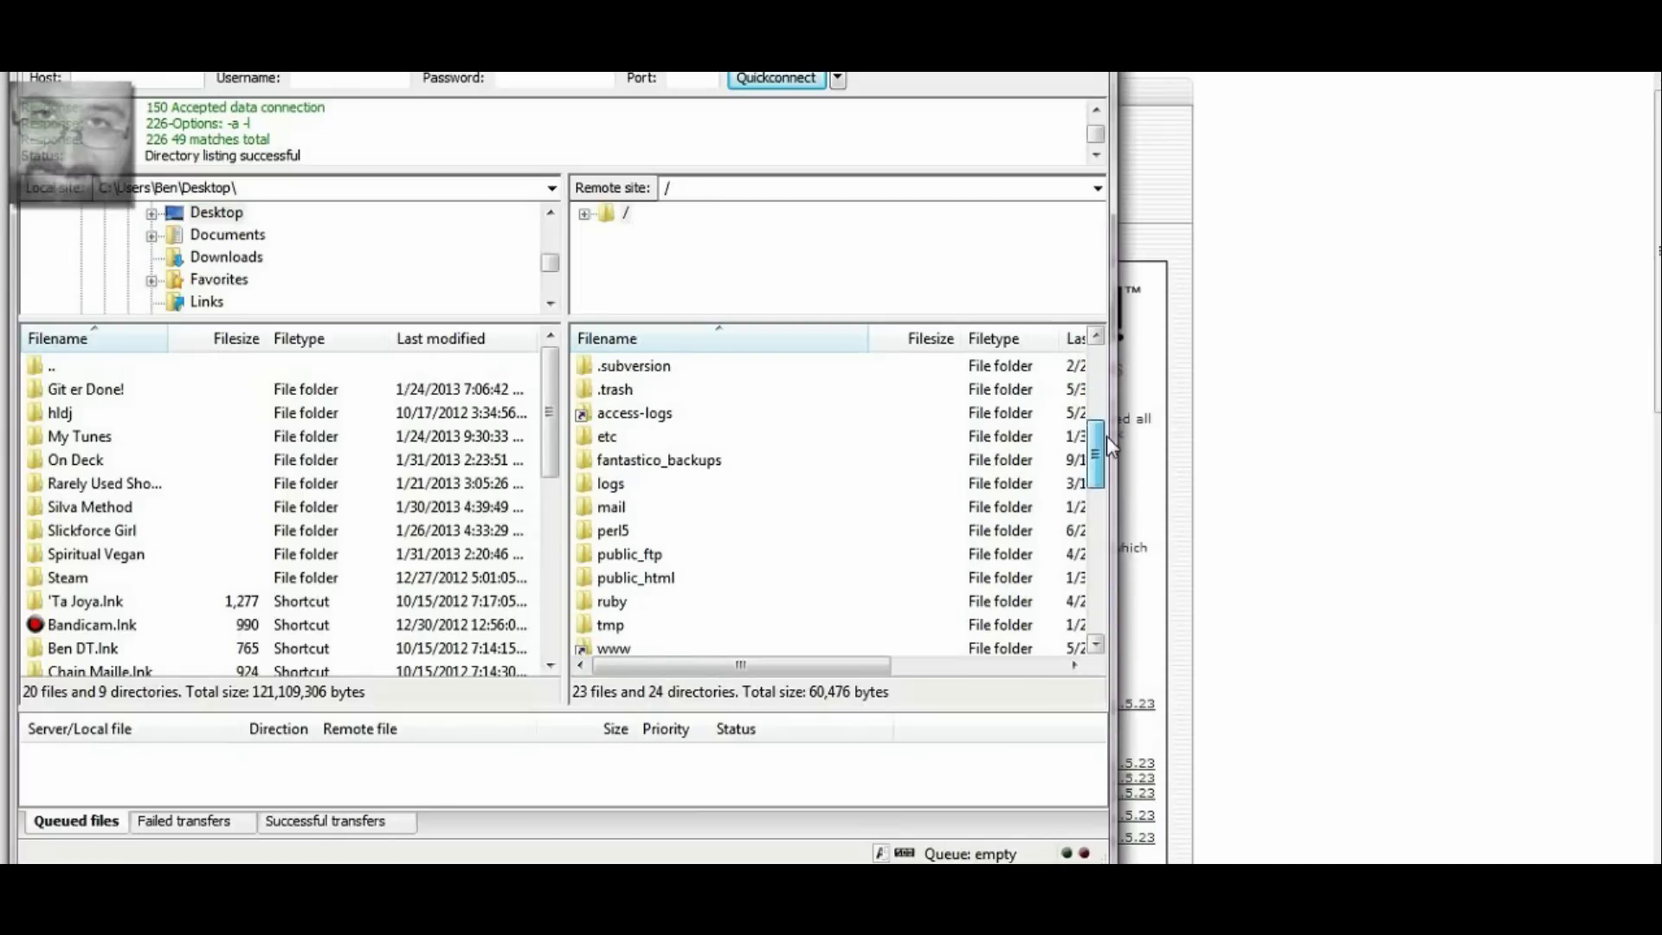
{"action": "double_click", "coordinate": [672, 582]}
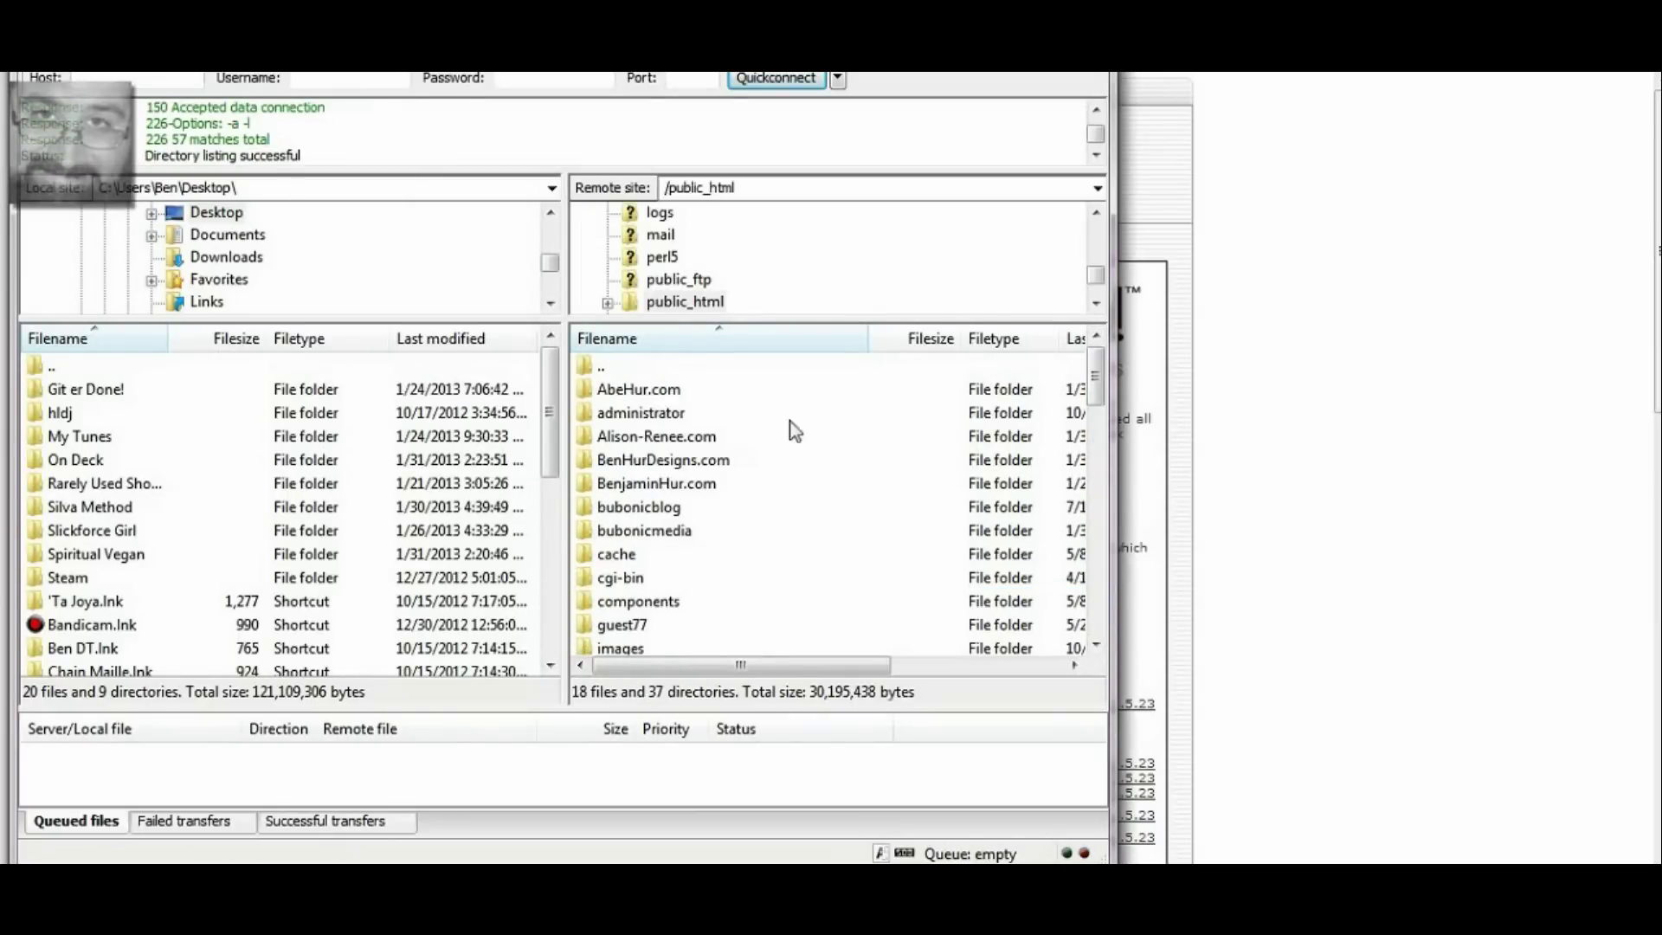
{"action": "left_click_drag", "start_coordinate": [1094, 377], "coordinate": [1083, 467]}
{"action": "double_click", "coordinate": [711, 604]}
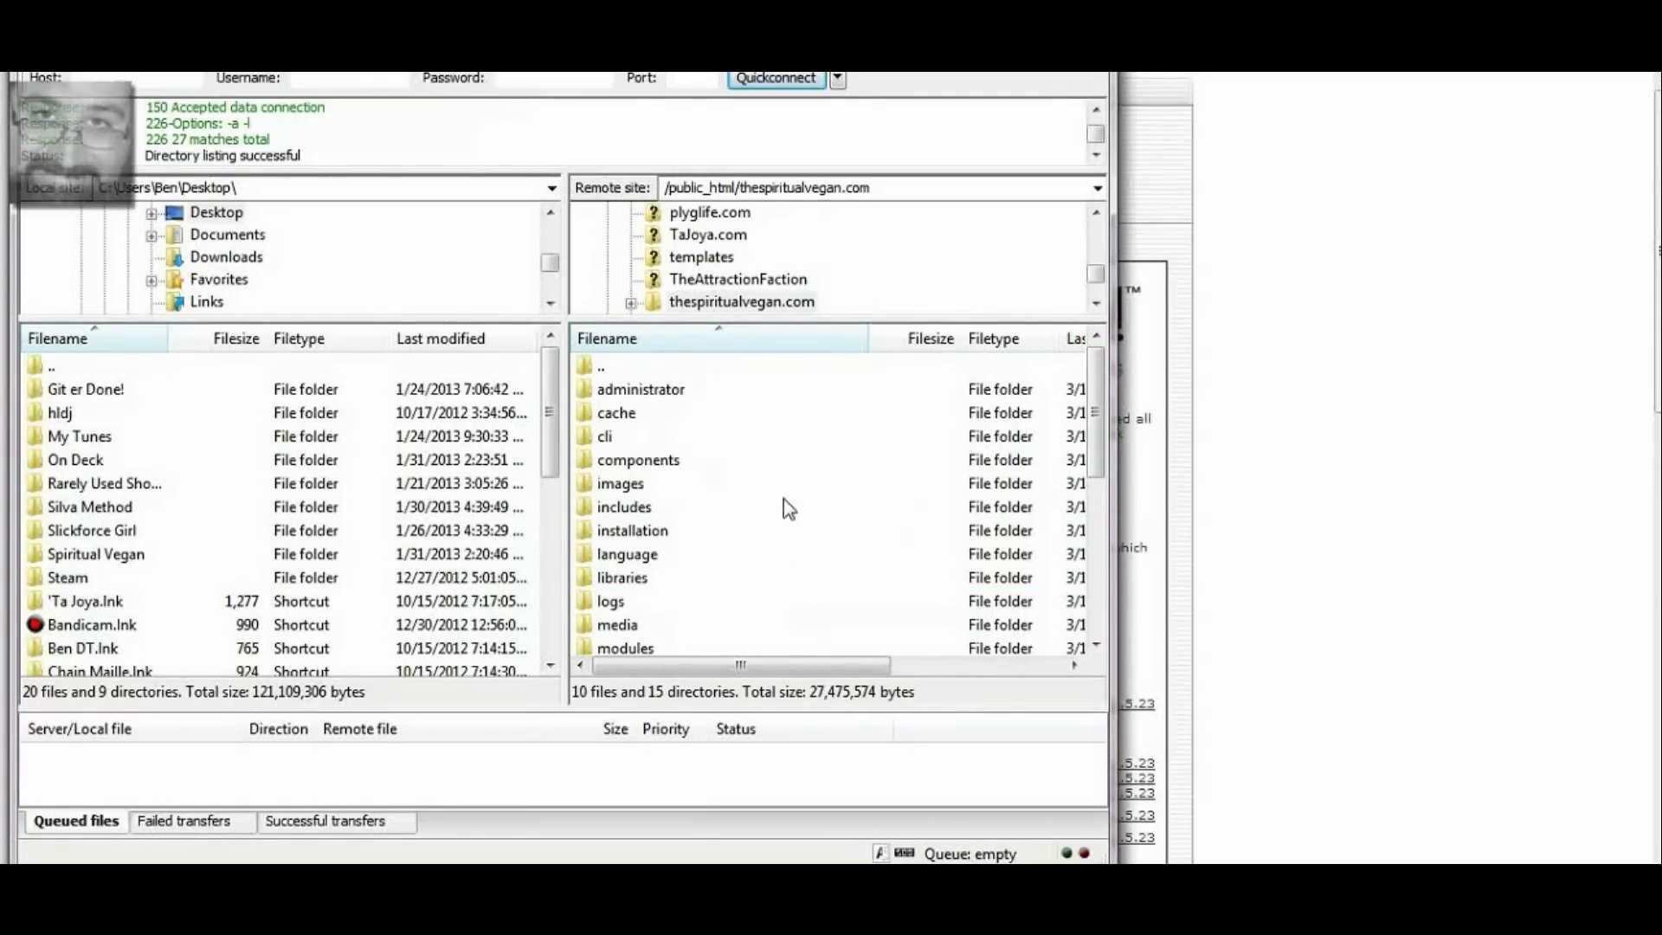
{"action": "left_click_drag", "start_coordinate": [1095, 418], "coordinate": [1095, 571]}
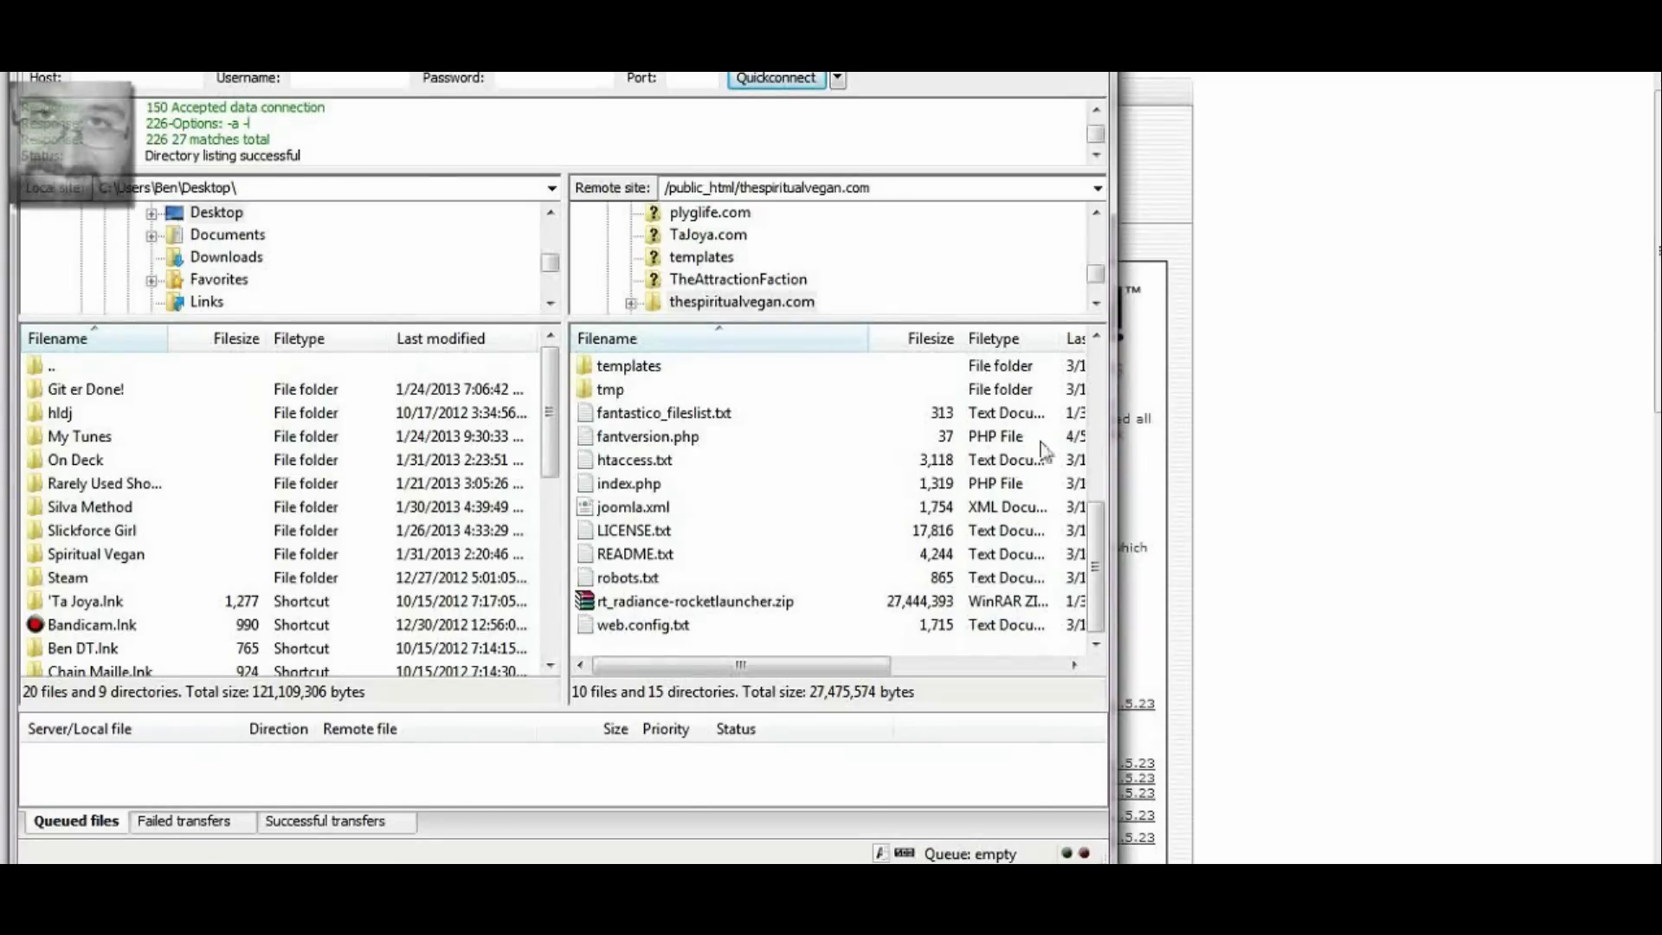
{"action": "left_click", "coordinate": [1233, 372]}
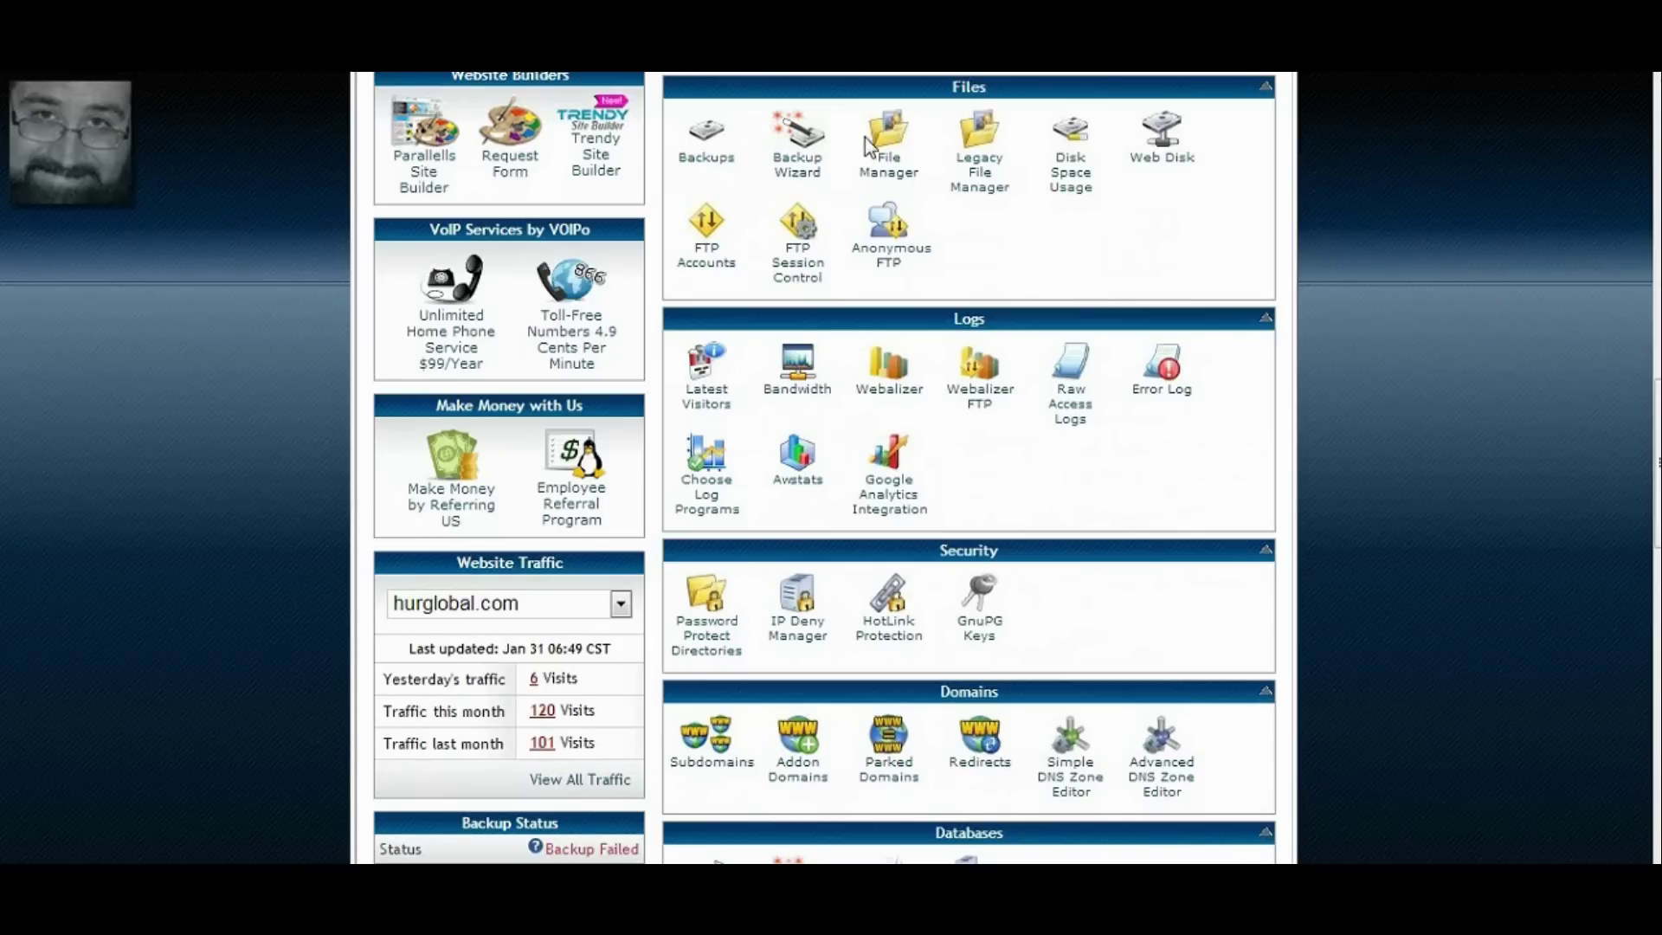
{"action": "left_click", "coordinate": [888, 174]}
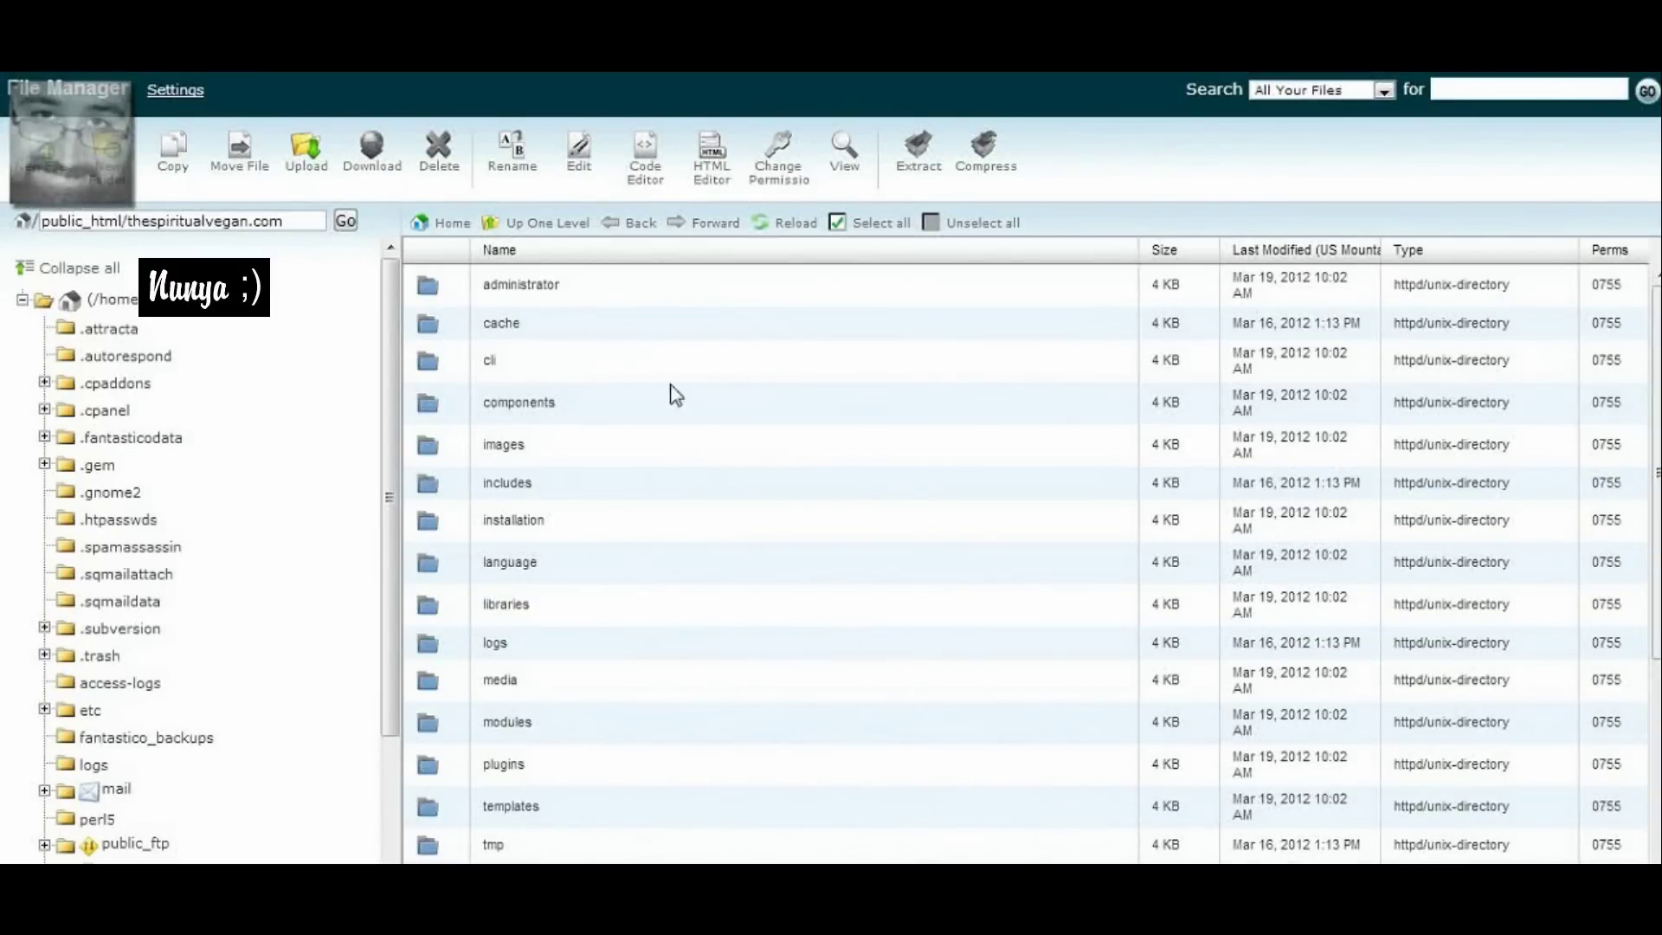
- Select every file in the site folder except fantastico_fileslist.txt and fantversion.php
{"action": "left_click", "coordinate": [838, 223]}
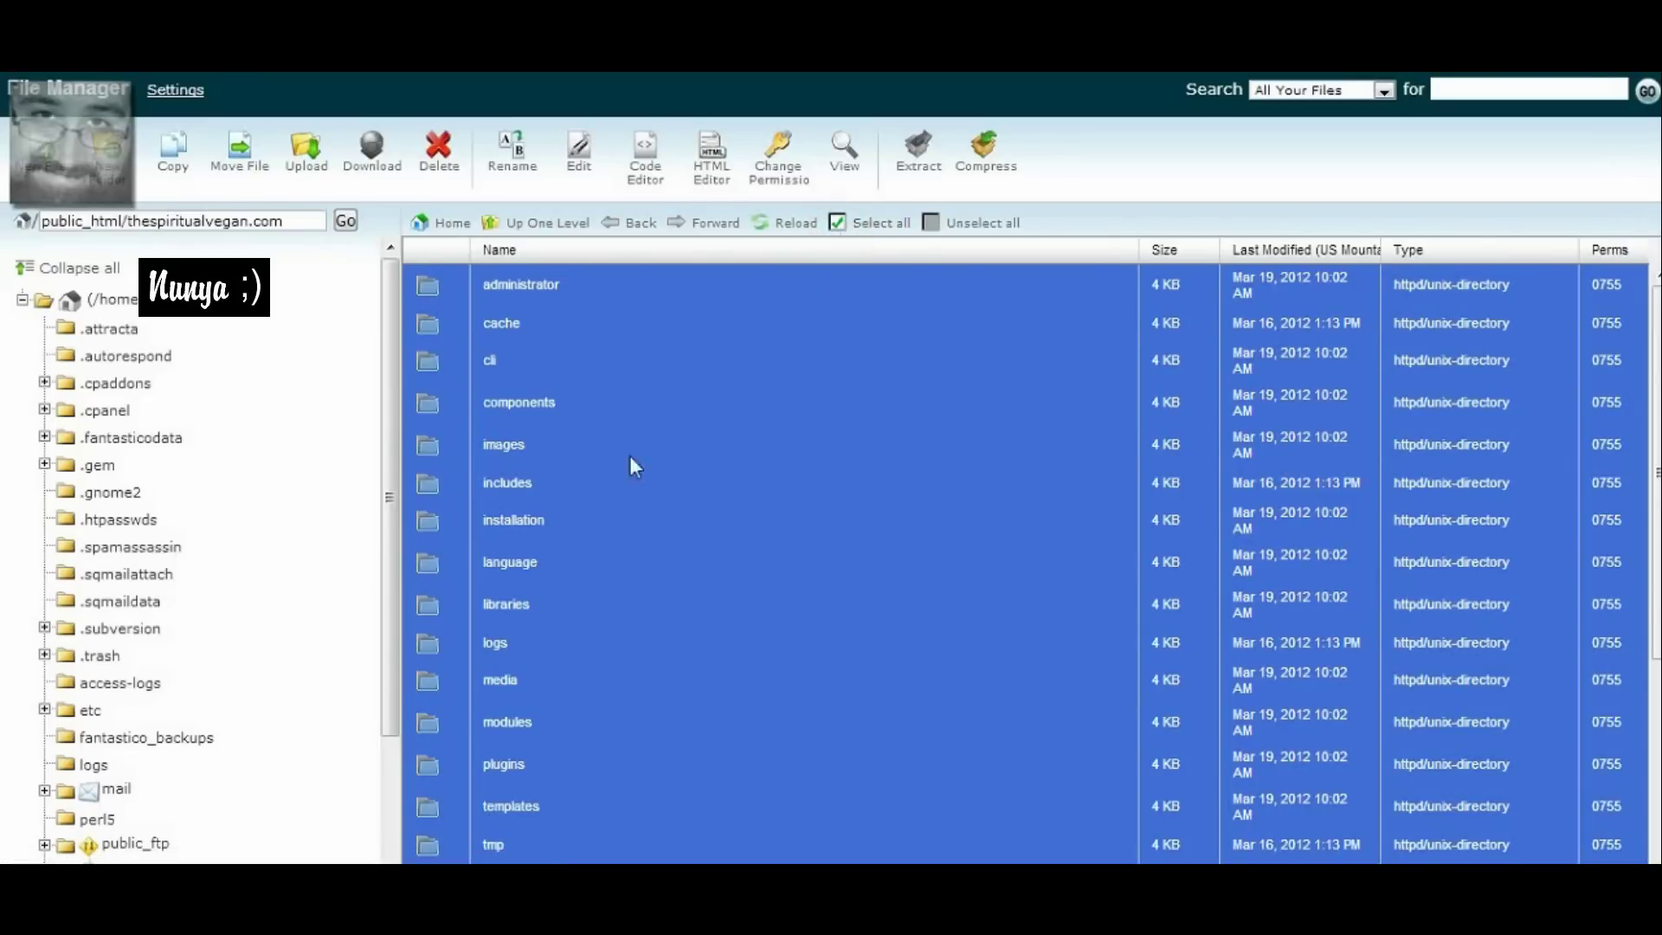
{"action": "scroll", "coordinate": [671, 446], "scroll_direction": "down", "scroll_amount": 3}
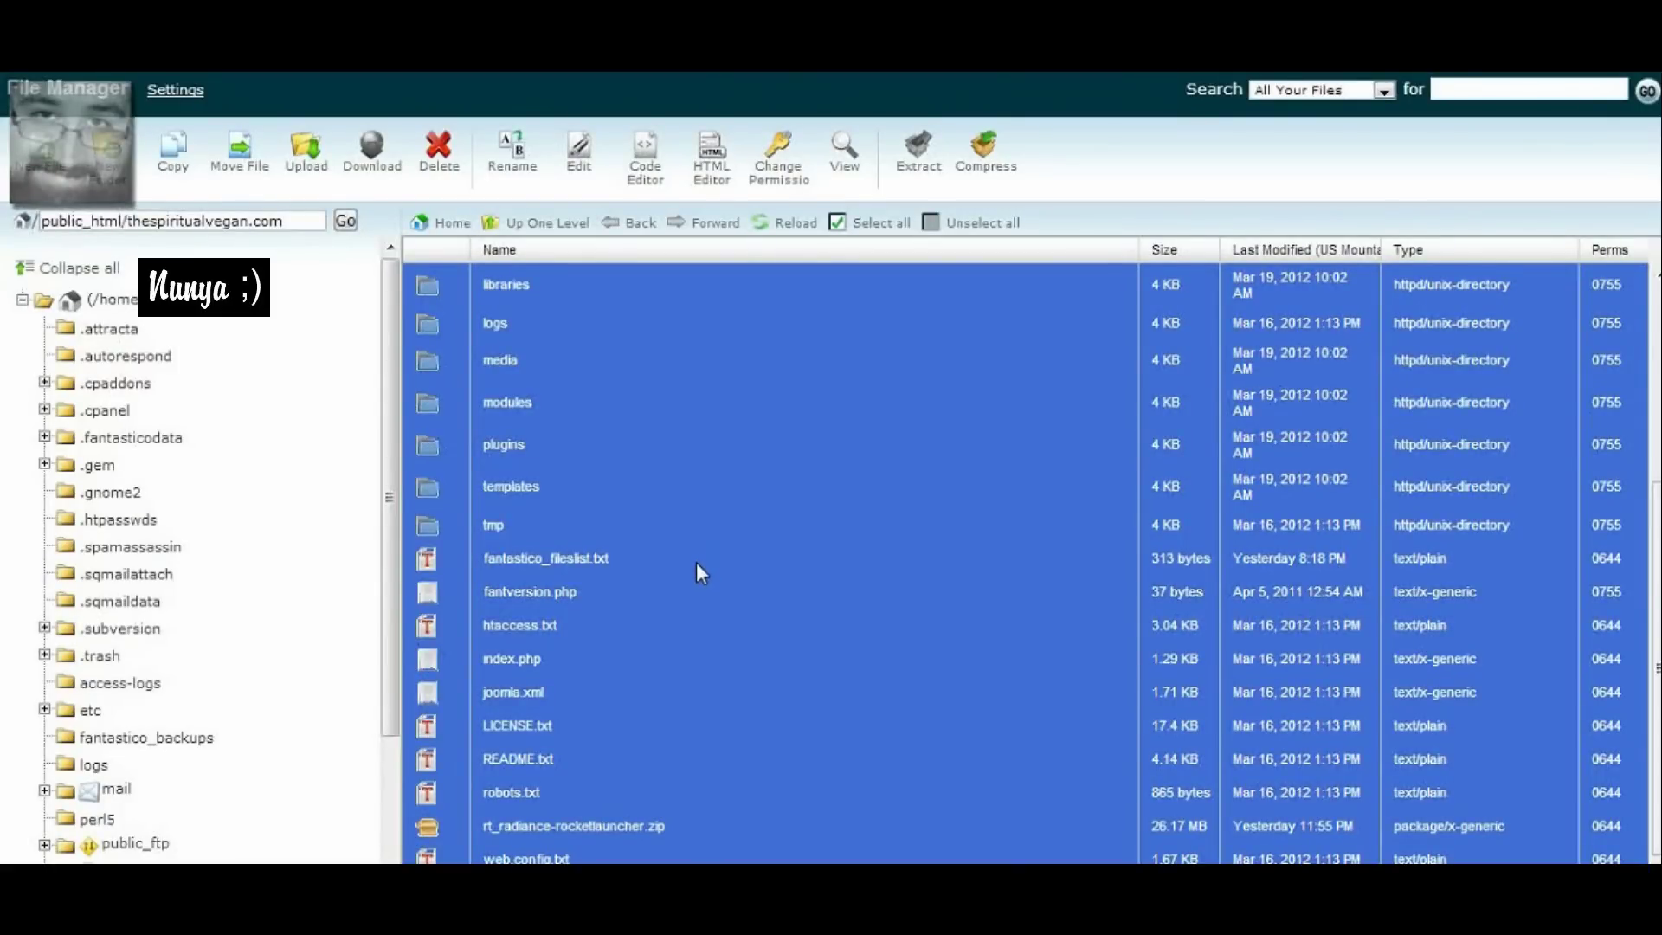
{"action": "left_click", "coordinate": [656, 558], "text": "ctrl"}
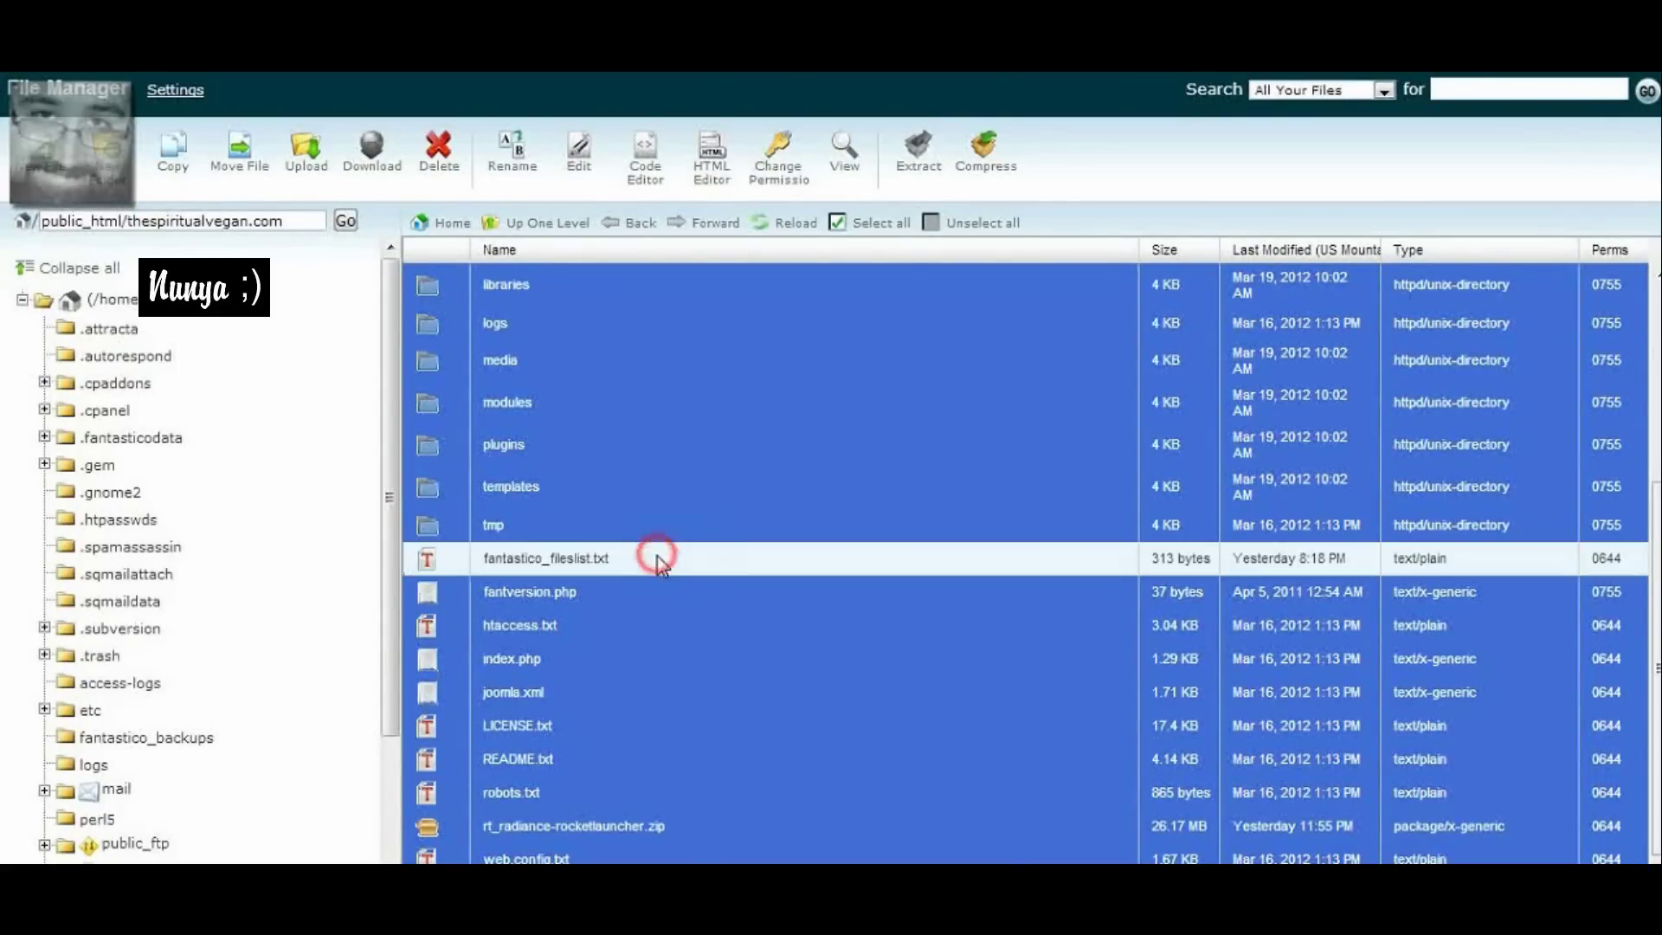
{"action": "left_click", "coordinate": [674, 594], "text": "ctrl"}
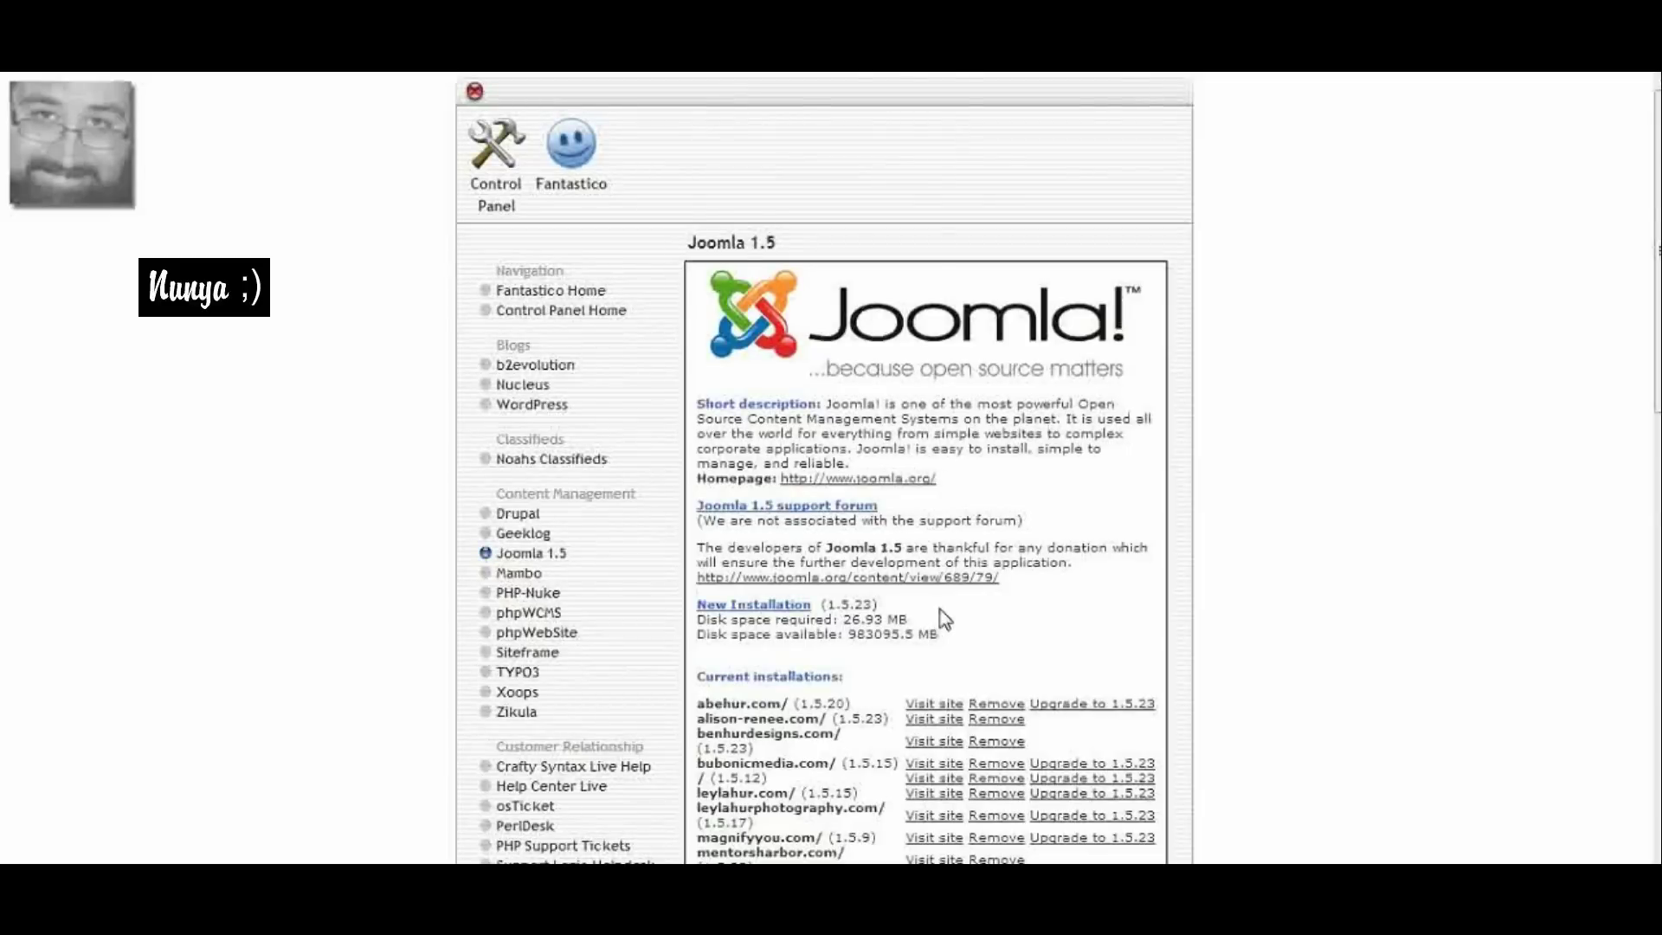
- Scroll down to the Current installations list showing thespiritualvegan.com
{"action": "scroll", "coordinate": [940, 610], "scroll_direction": "down", "scroll_amount": 4}
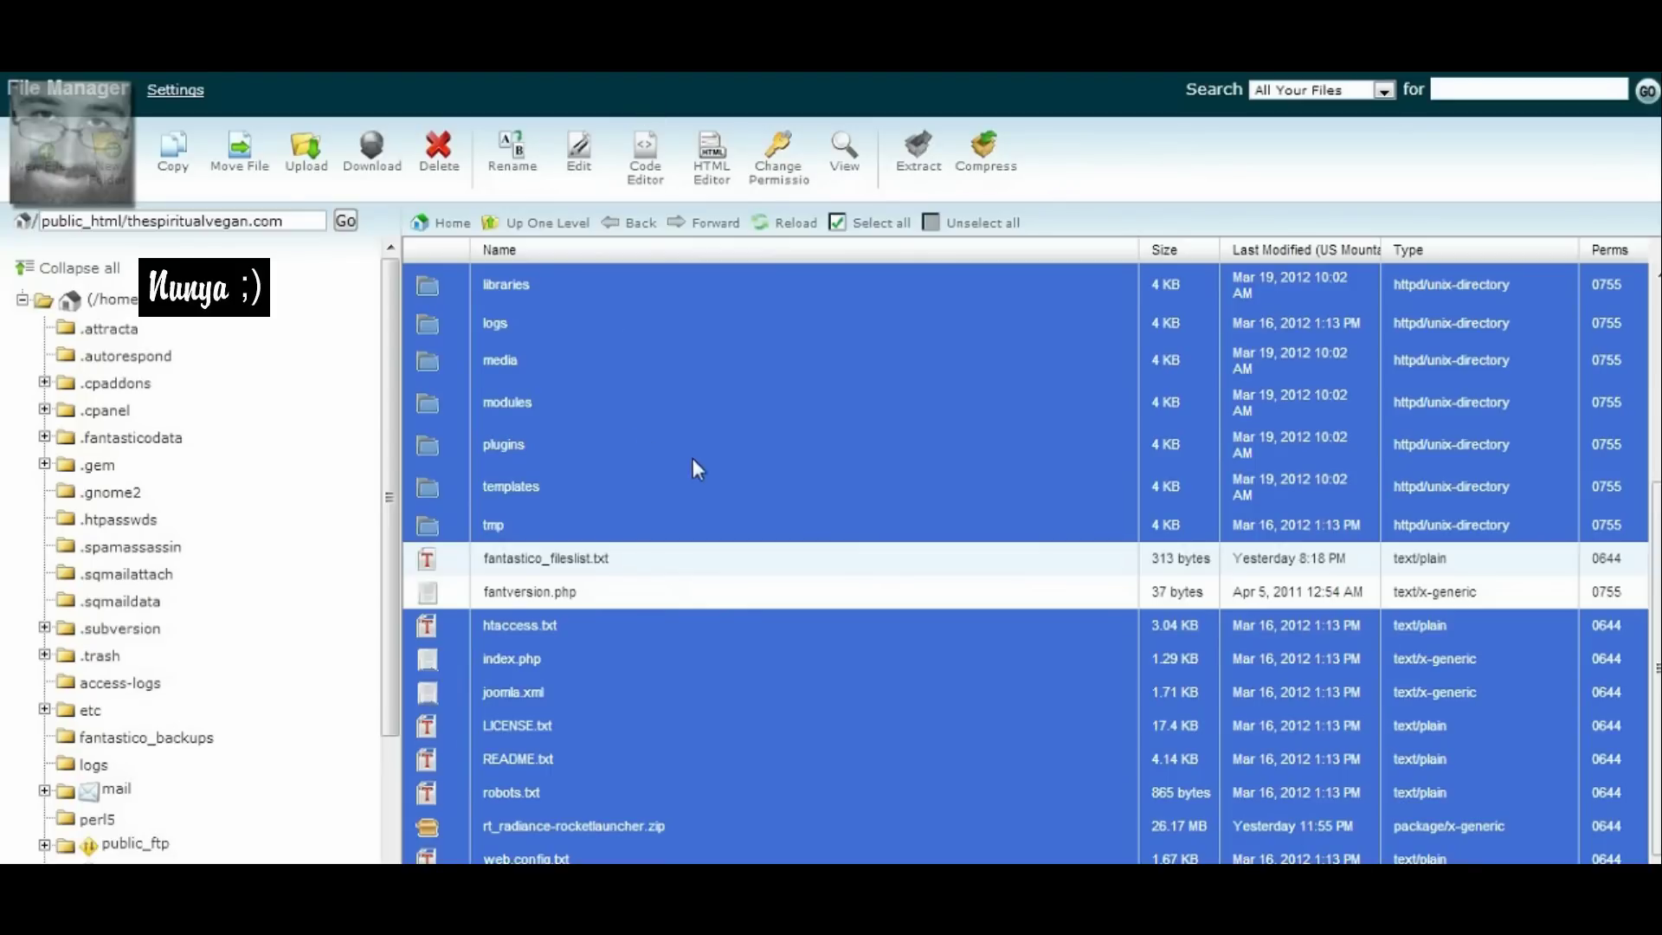
- Deselect rt_radiance-rocketlauncher.zip too and bring FileZilla to the front
{"action": "left_click", "coordinate": [705, 822], "text": "ctrl"}
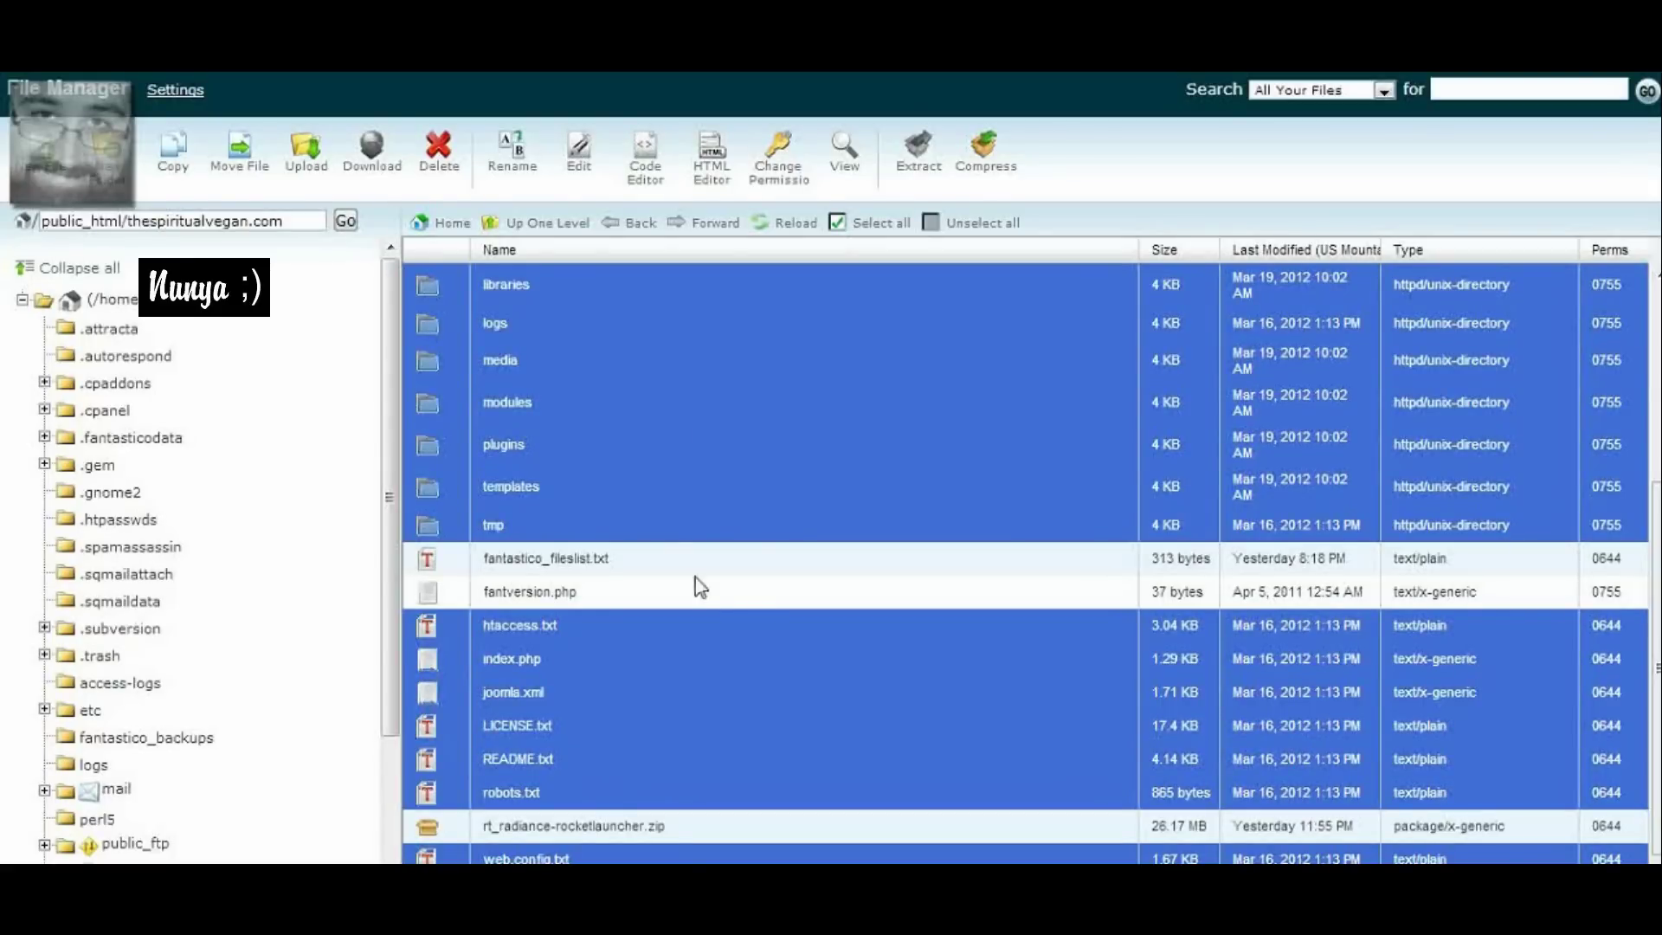
{"action": "scroll", "coordinate": [772, 654], "scroll_direction": "up", "scroll_amount": 3}
{"action": "scroll", "coordinate": [772, 653], "scroll_direction": "down", "scroll_amount": 3}
{"action": "left_click", "coordinate": [1350, 779]}
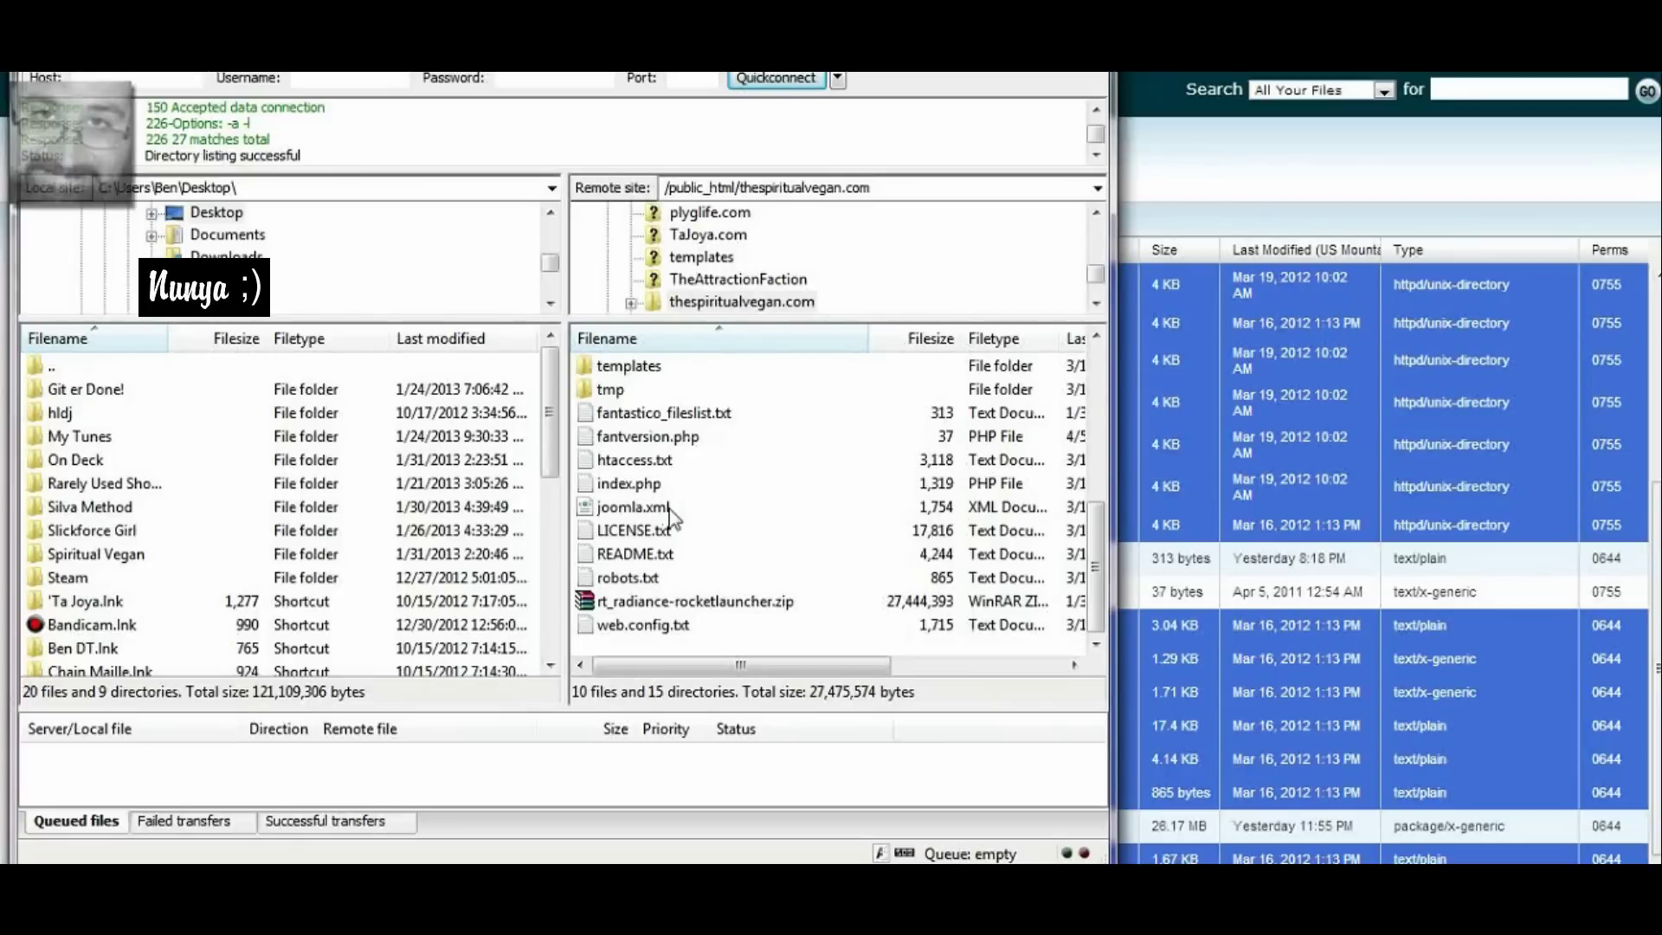
- Compare FileZilla's remote thespiritualvegan.com listing with the cPanel File Manager folder
{"action": "left_click", "coordinate": [1233, 152]}
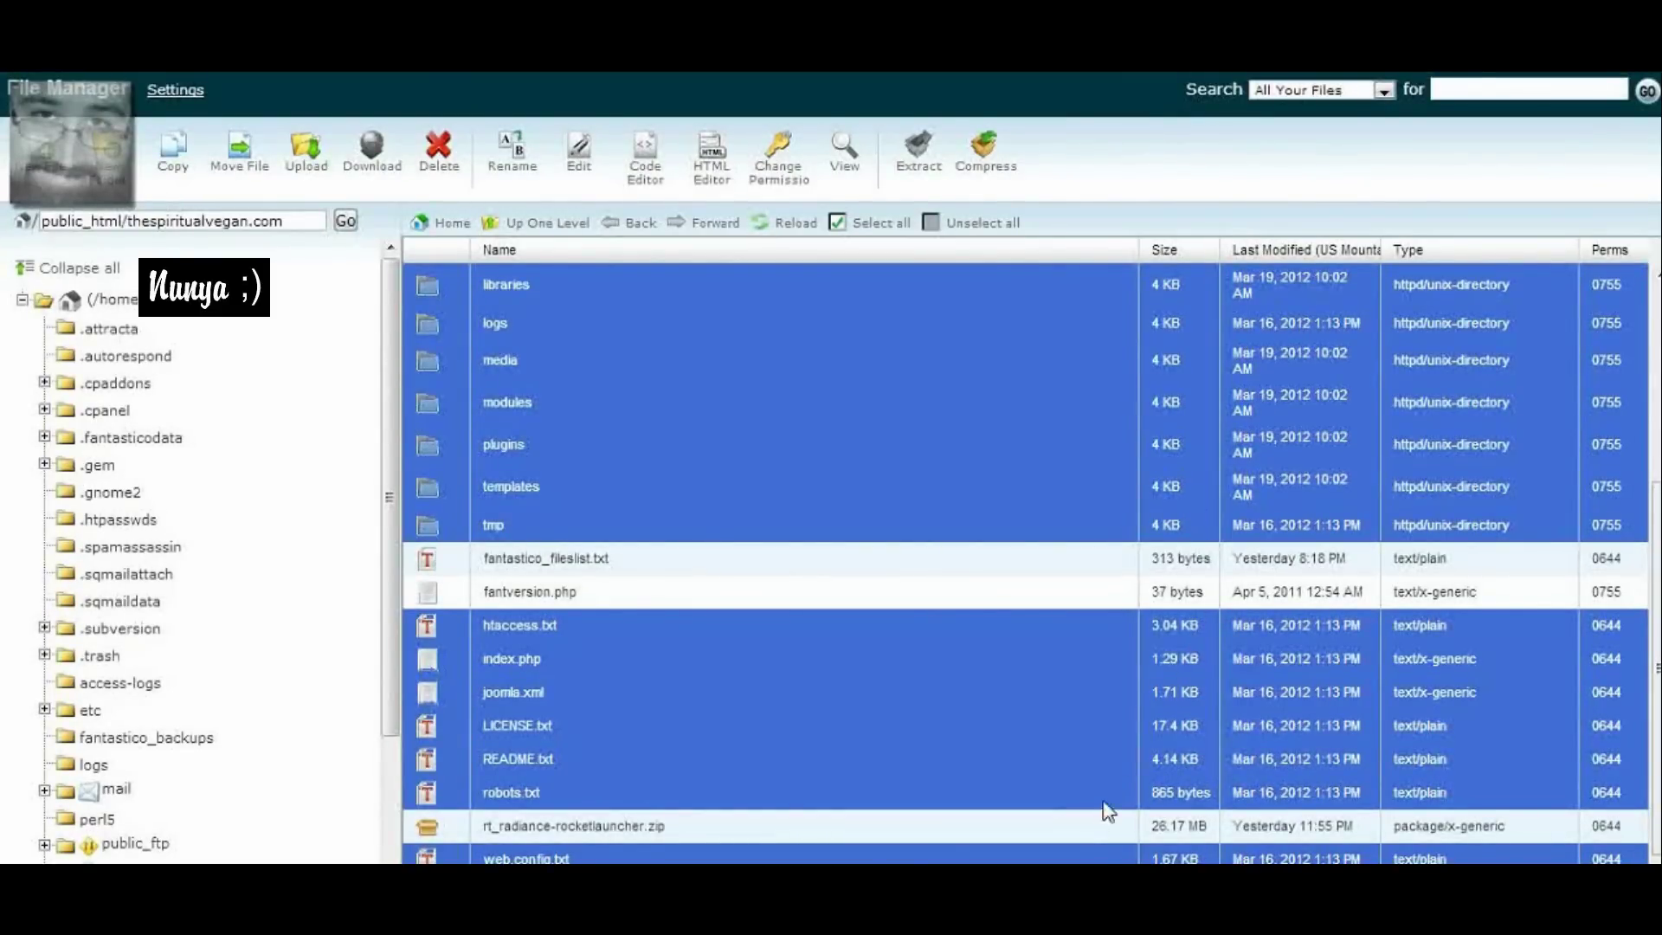
{"action": "key", "text": "alt+Tab"}
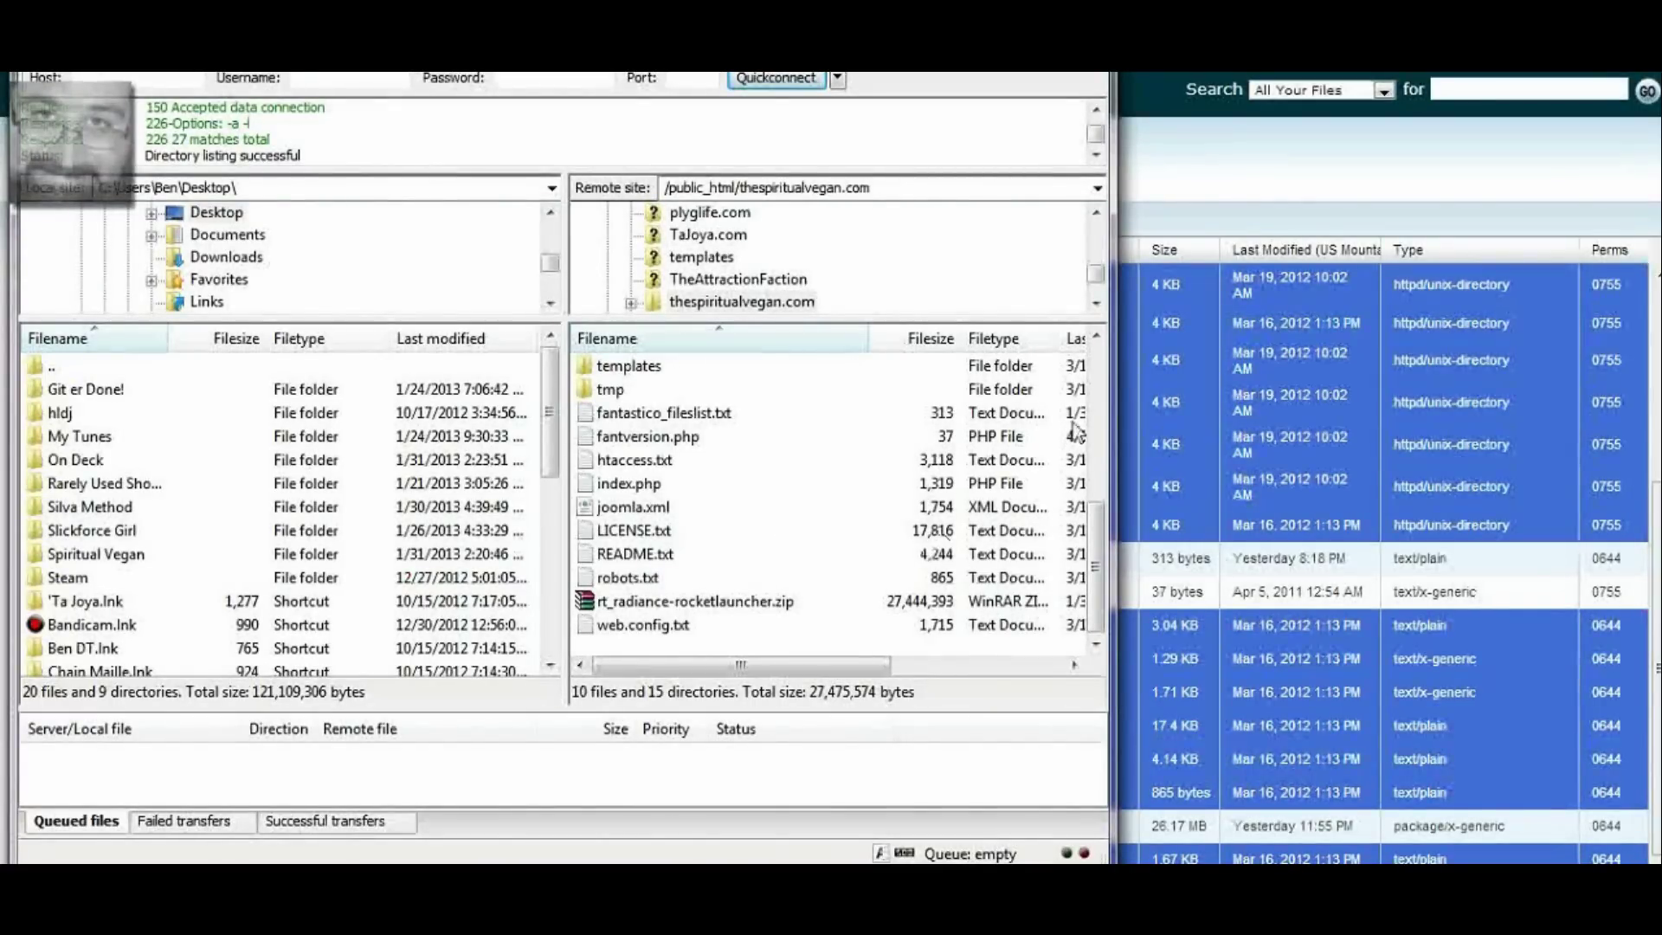
{"action": "left_click", "coordinate": [1184, 166]}
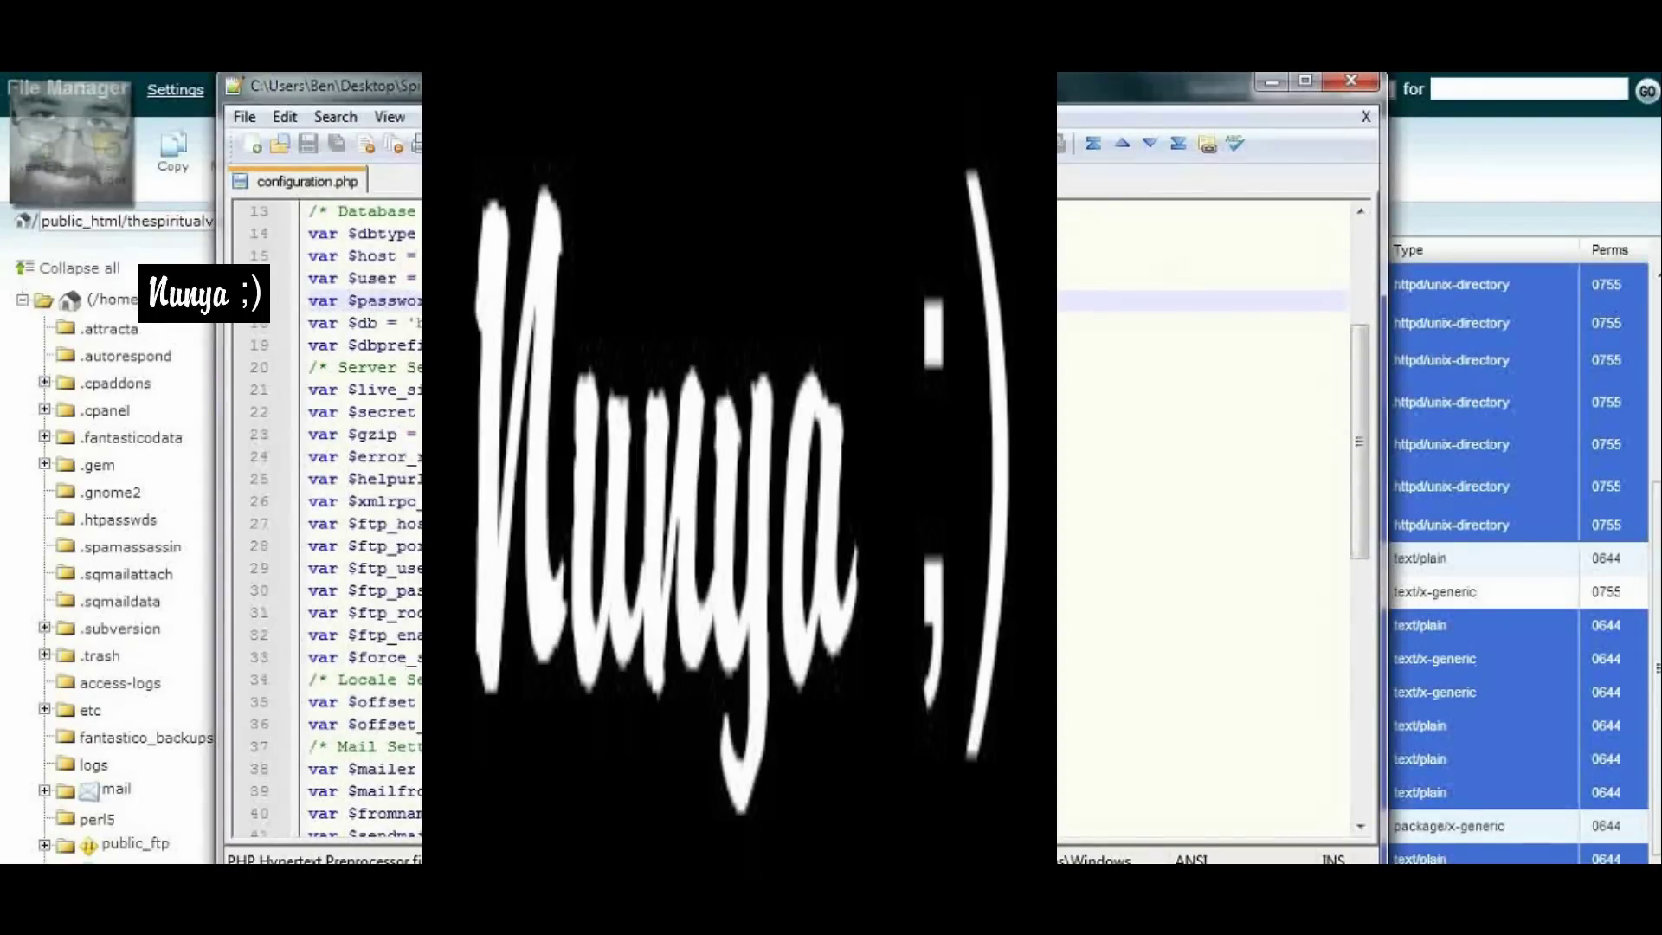
{"action": "left_click", "coordinate": [1489, 153]}
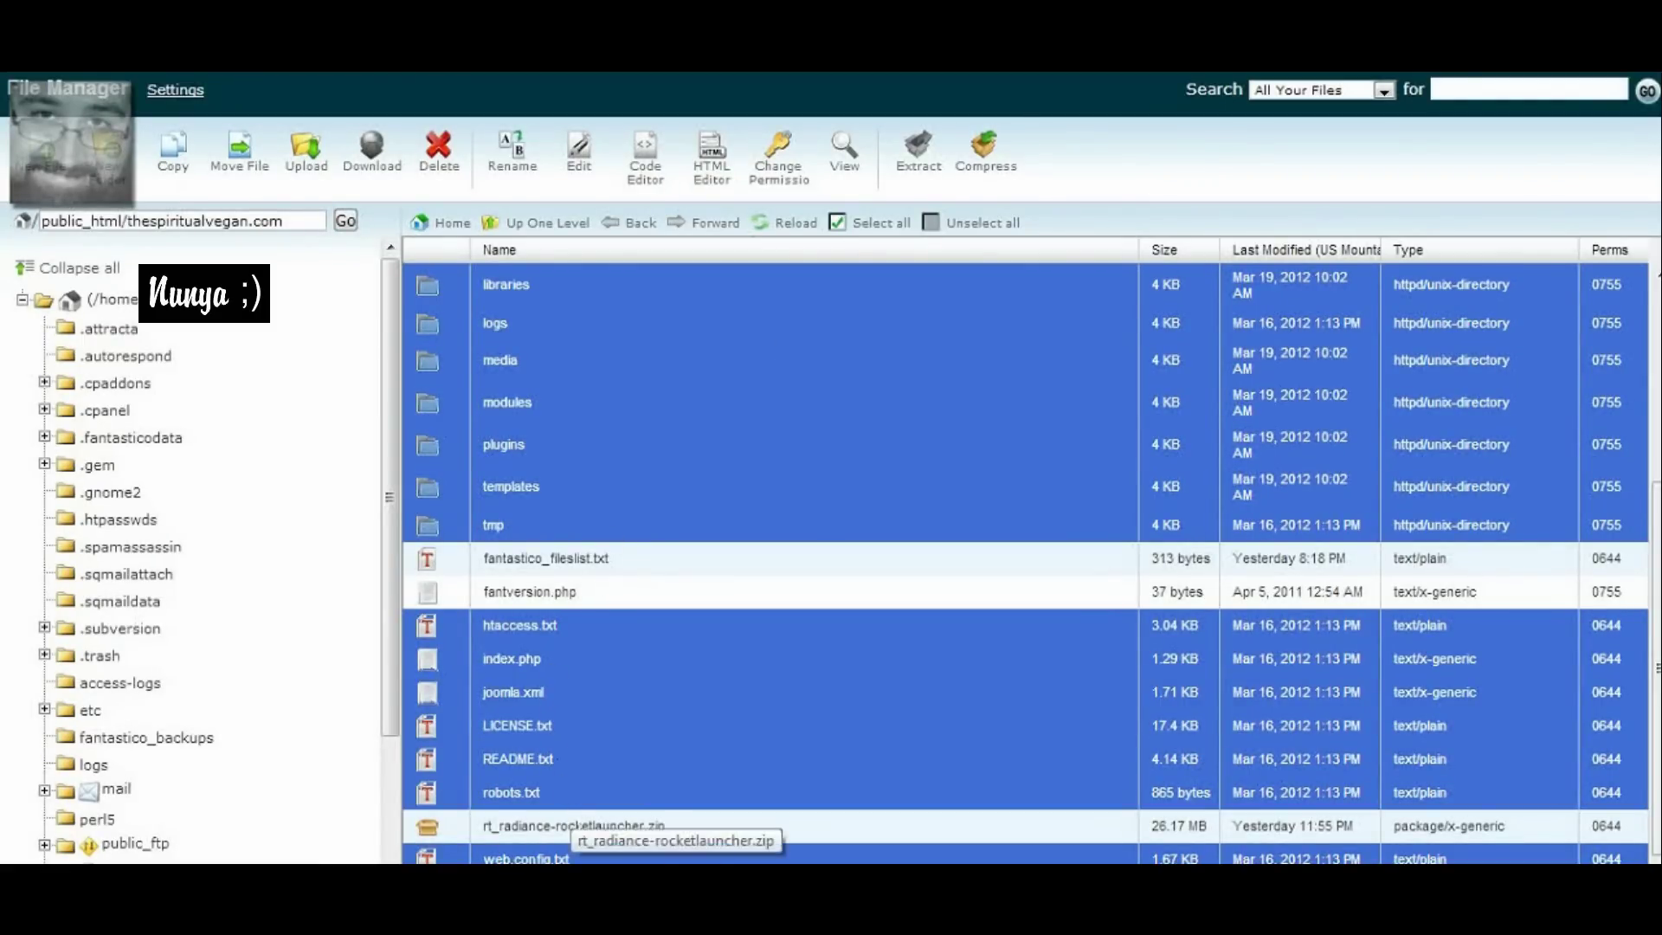
- Select only rt_radiance-rocketlauncher.zip in the File Manager
{"action": "left_click", "coordinate": [597, 824]}
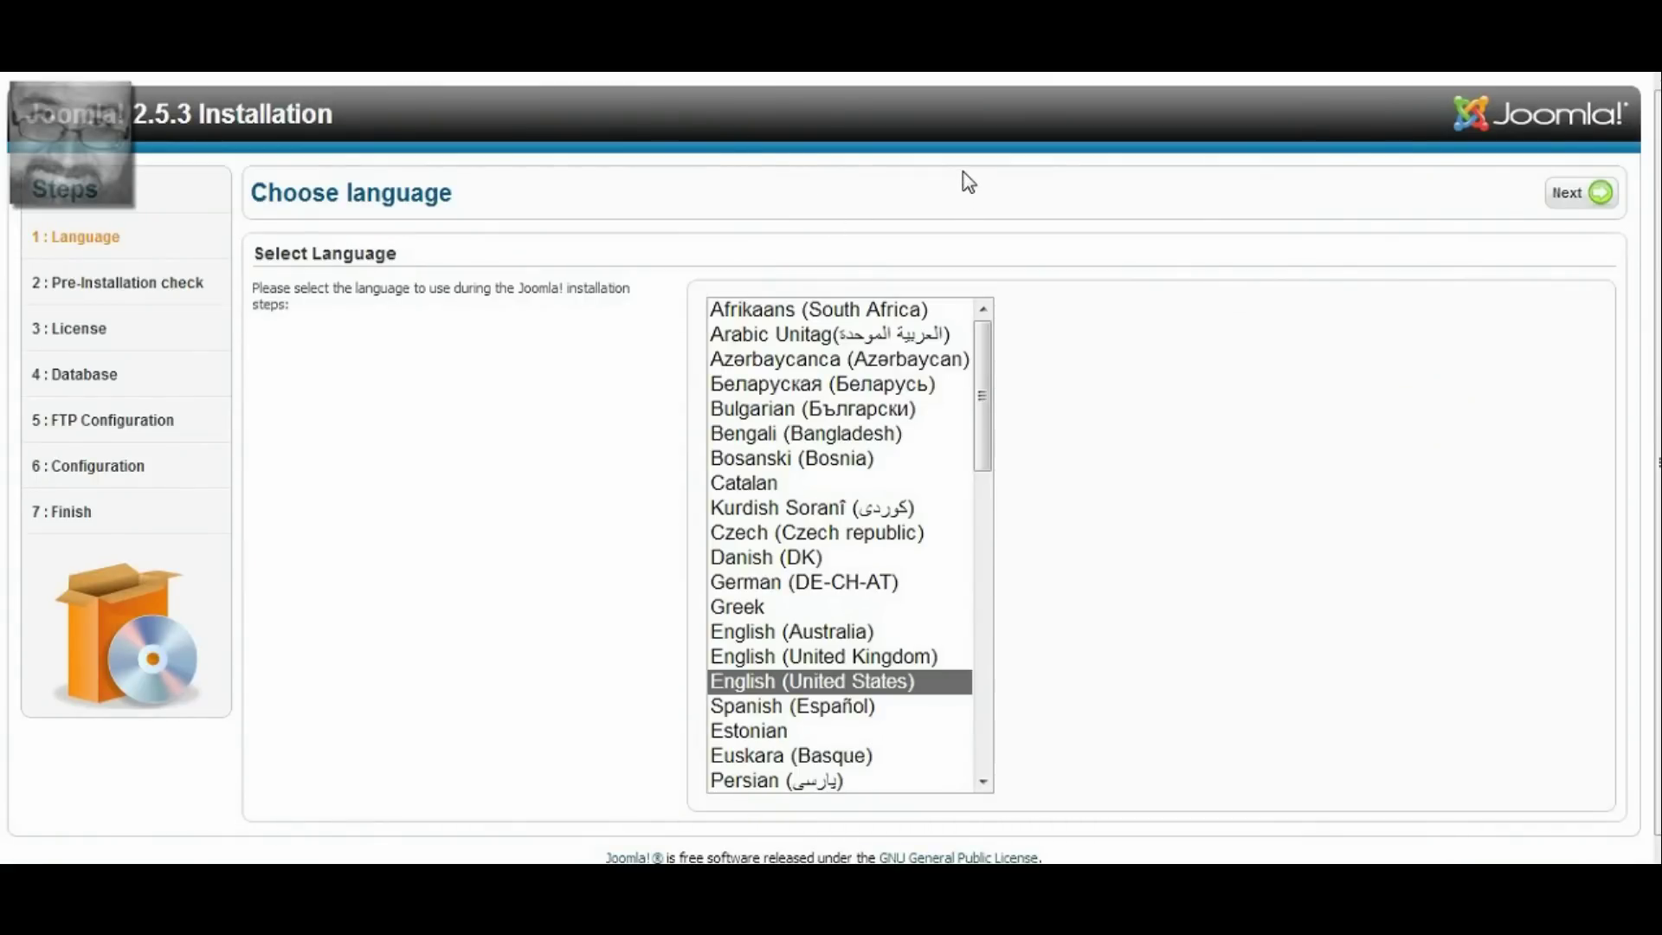
- Keep English (United States) and advance through Pre-Installation Check and License to Database Configuration
{"action": "left_click", "coordinate": [1598, 192]}
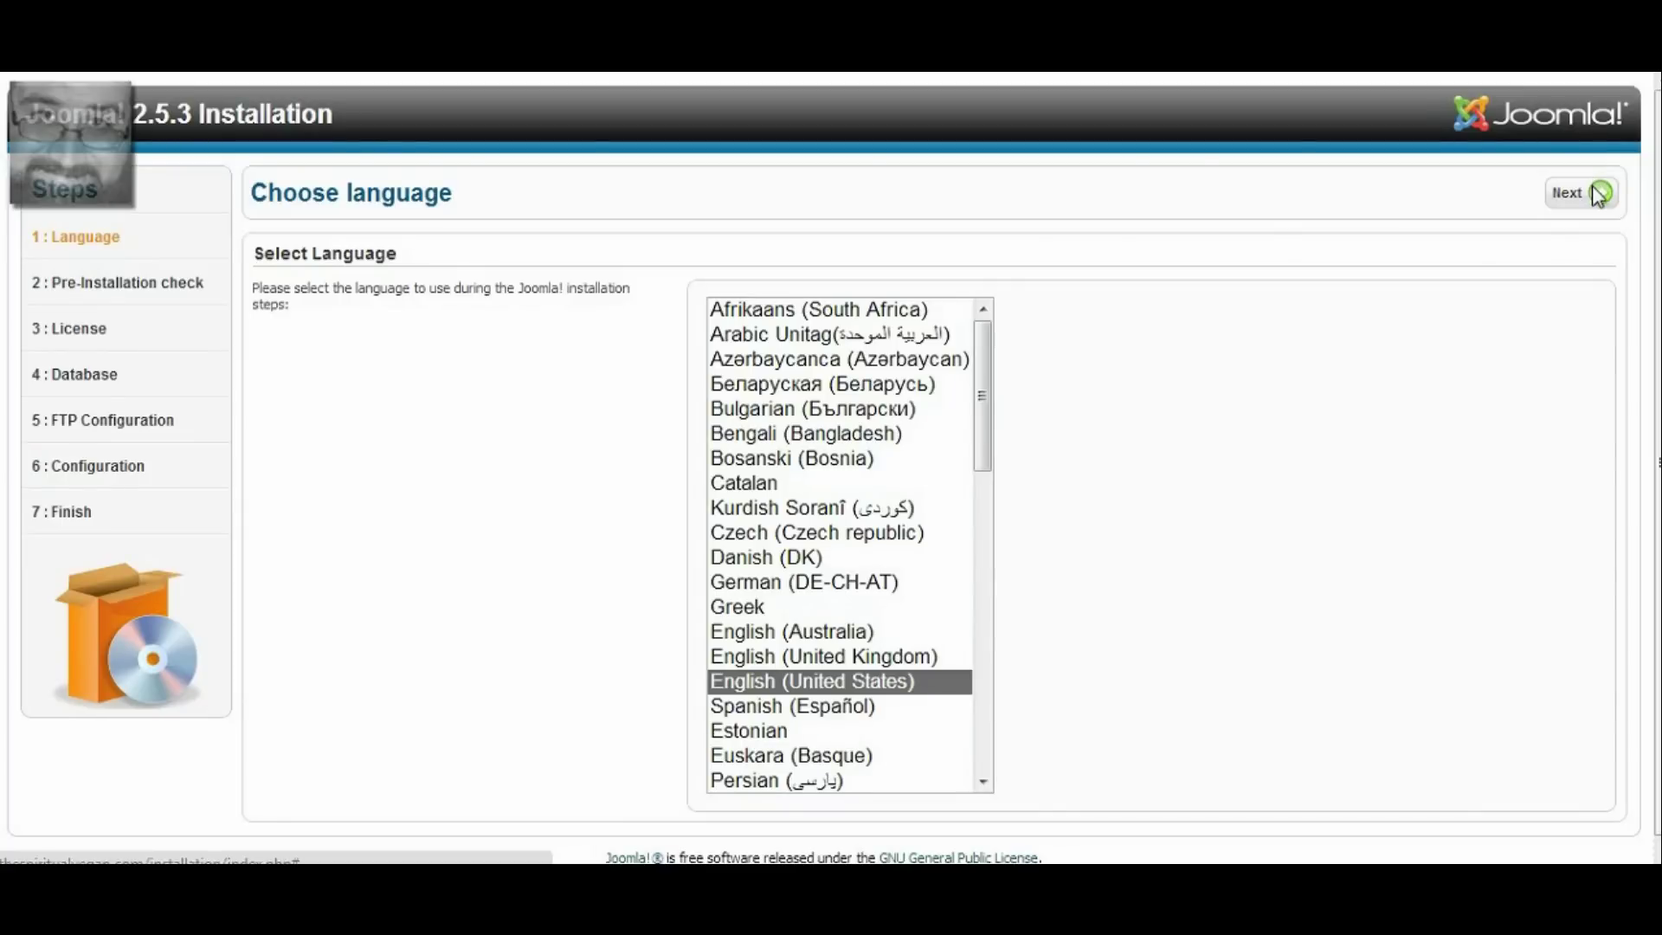
{"action": "left_click", "coordinate": [1599, 192]}
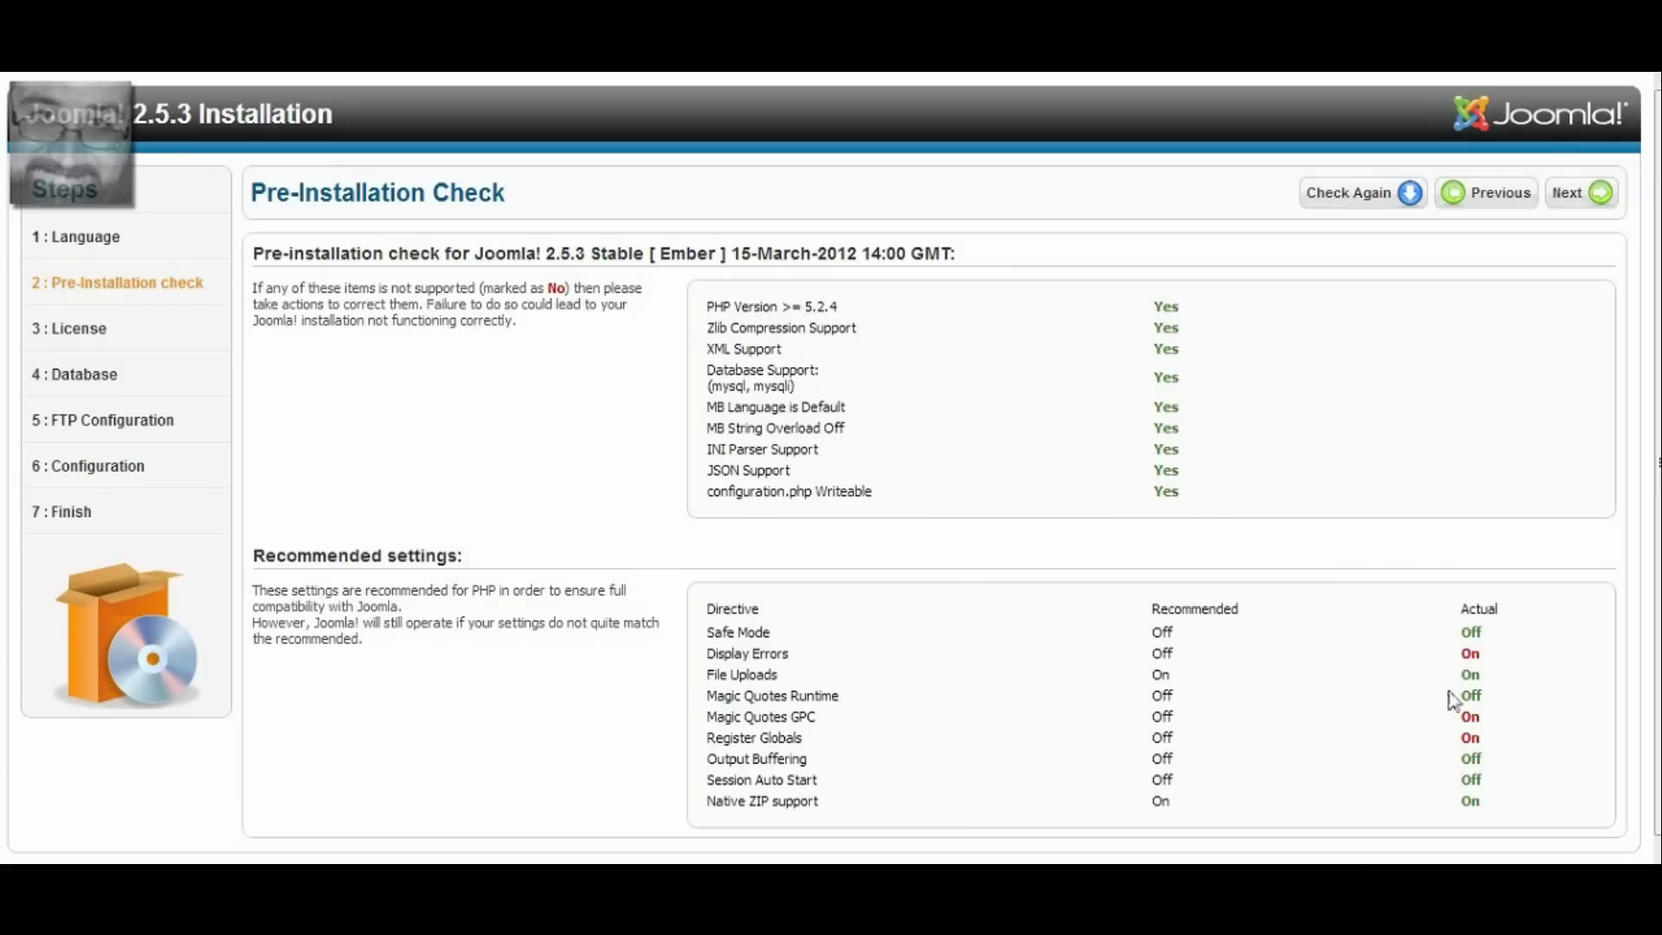
{"action": "left_click", "coordinate": [1573, 211]}
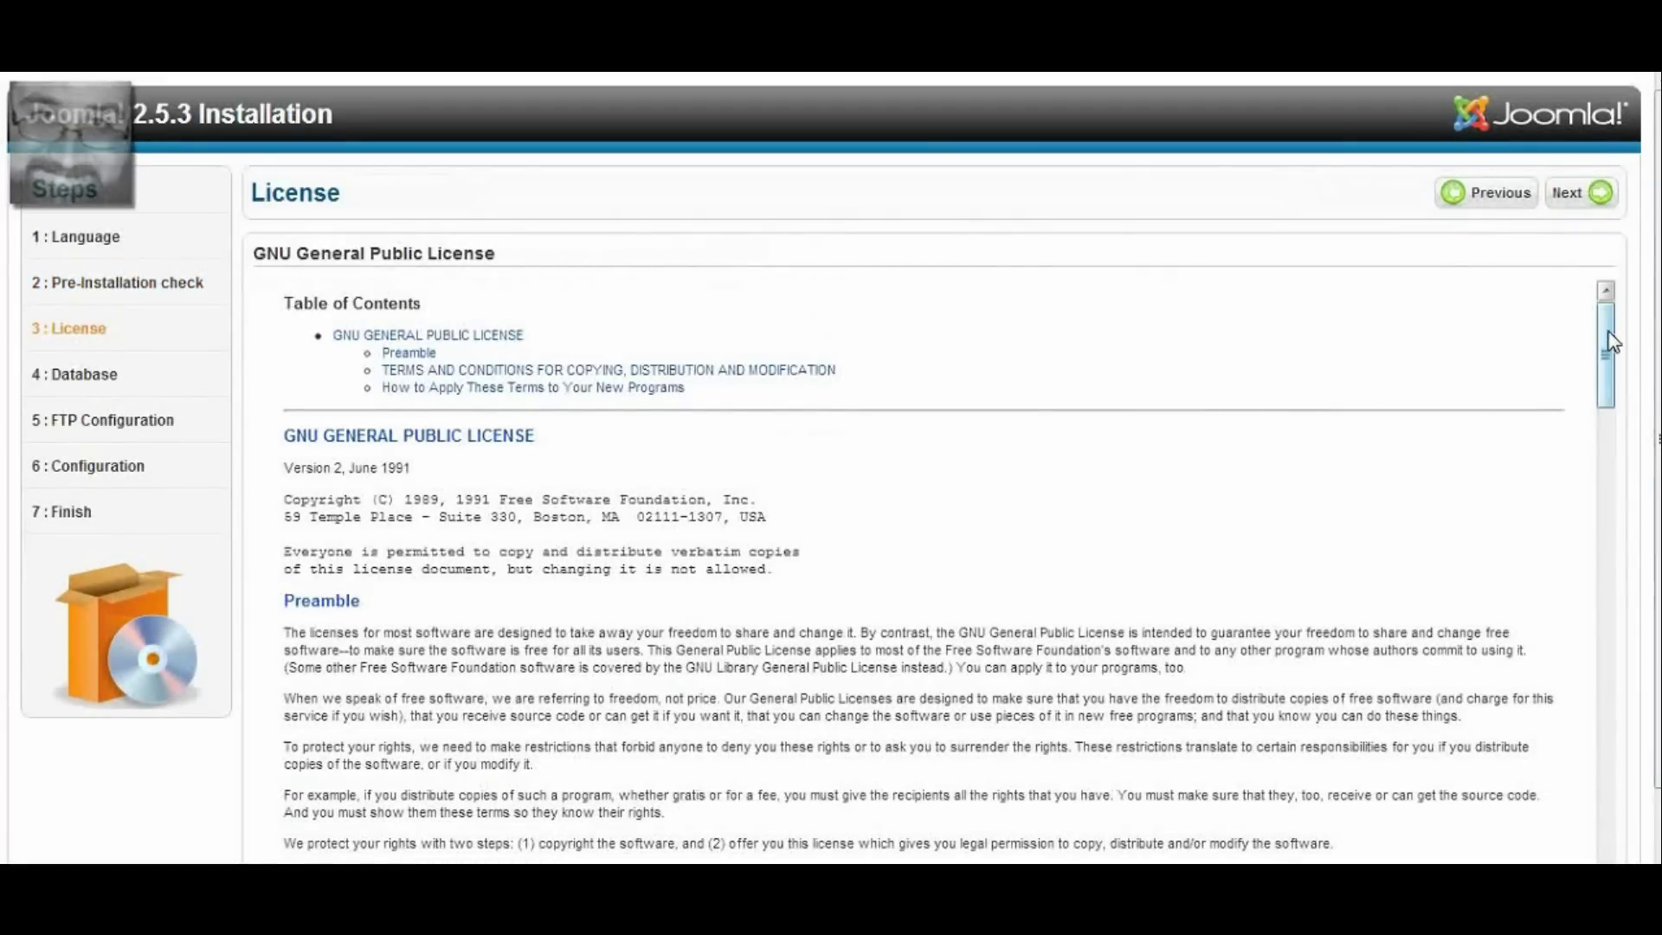
{"action": "left_click_drag", "start_coordinate": [1610, 342], "coordinate": [1653, 83]}
{"action": "left_click", "coordinate": [1575, 201]}
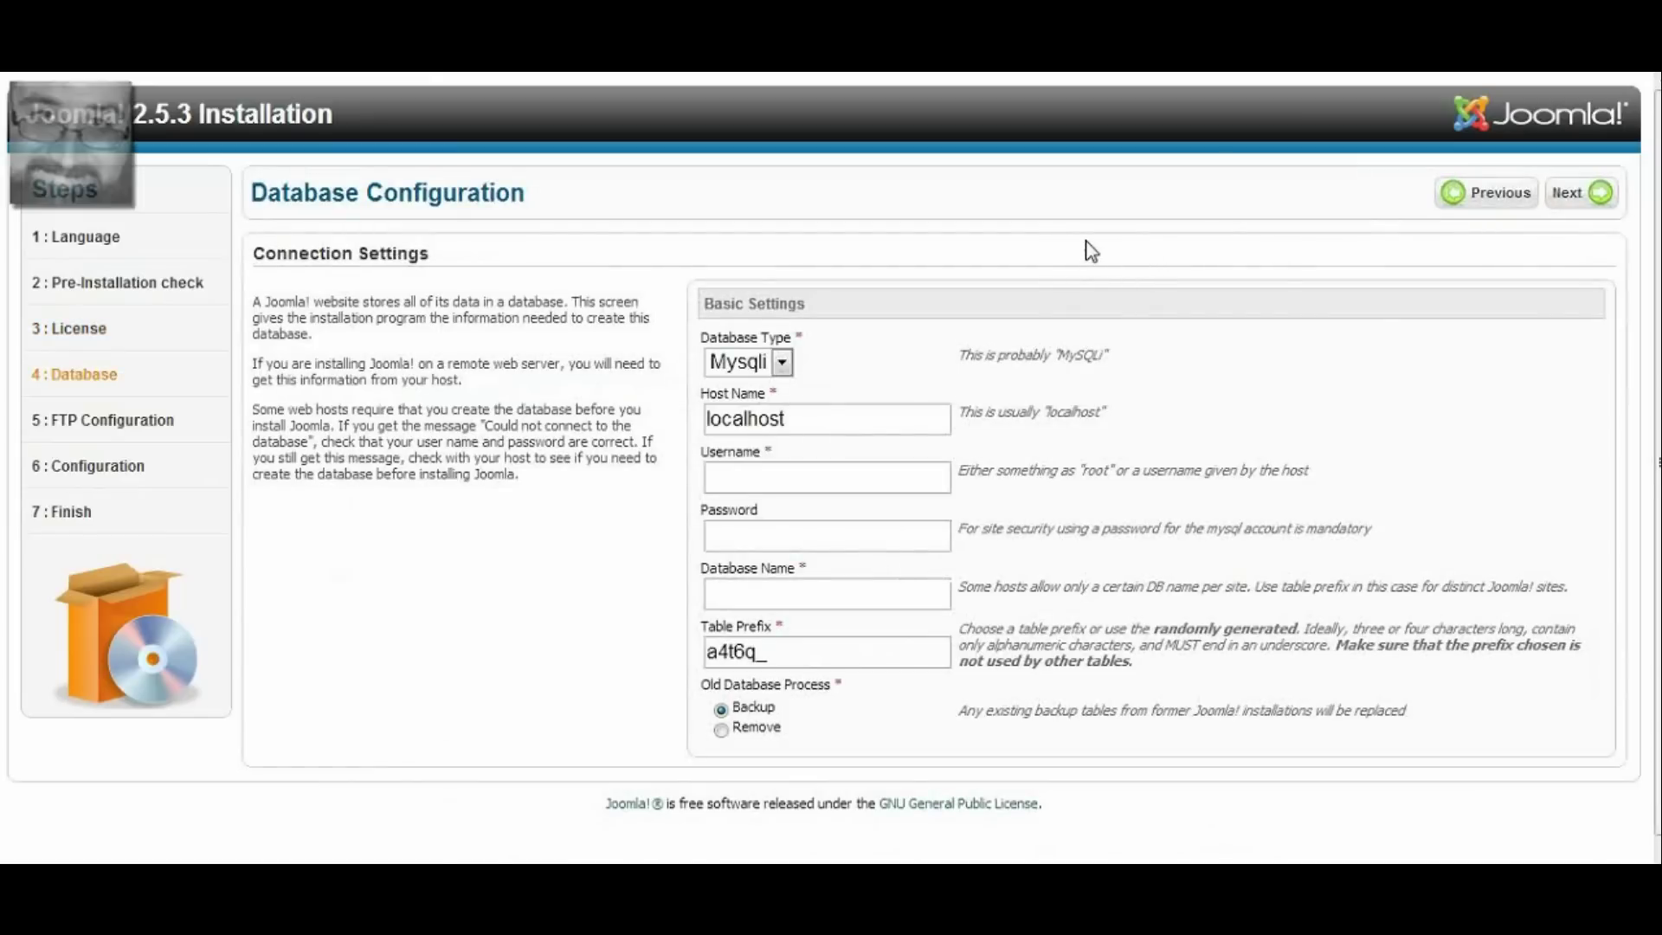
- Copy the database username and database name from configuration.php into the Joomla database form
{"action": "key", "text": "alt+Tab"}
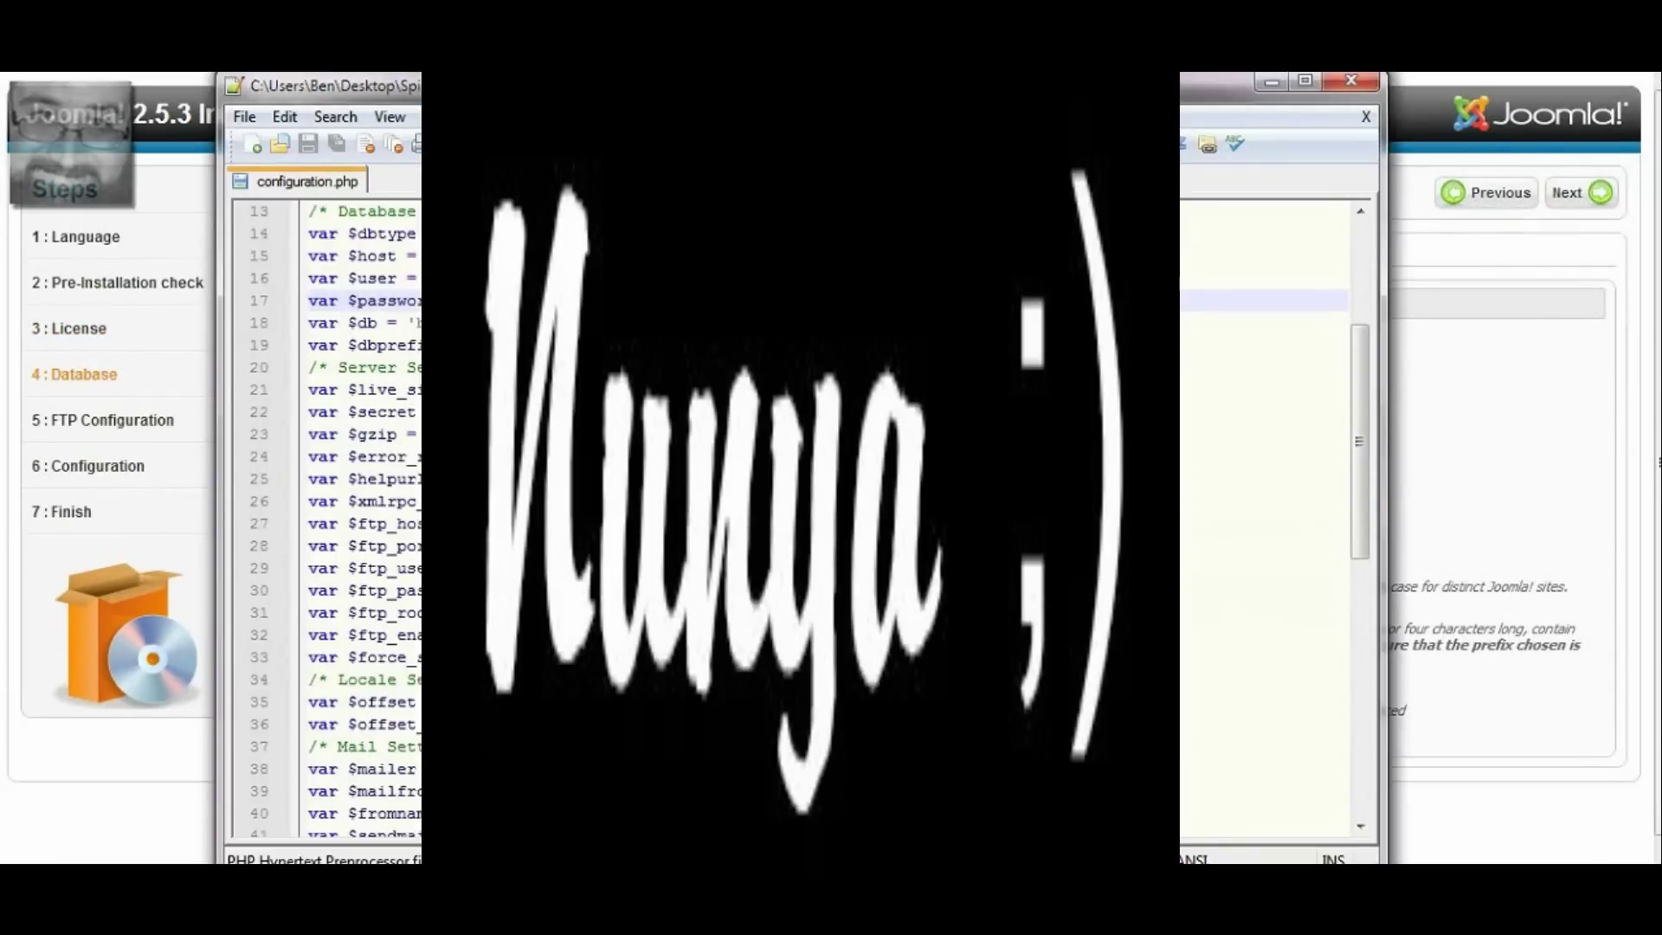
{"action": "left_click", "coordinate": [363, 277]}
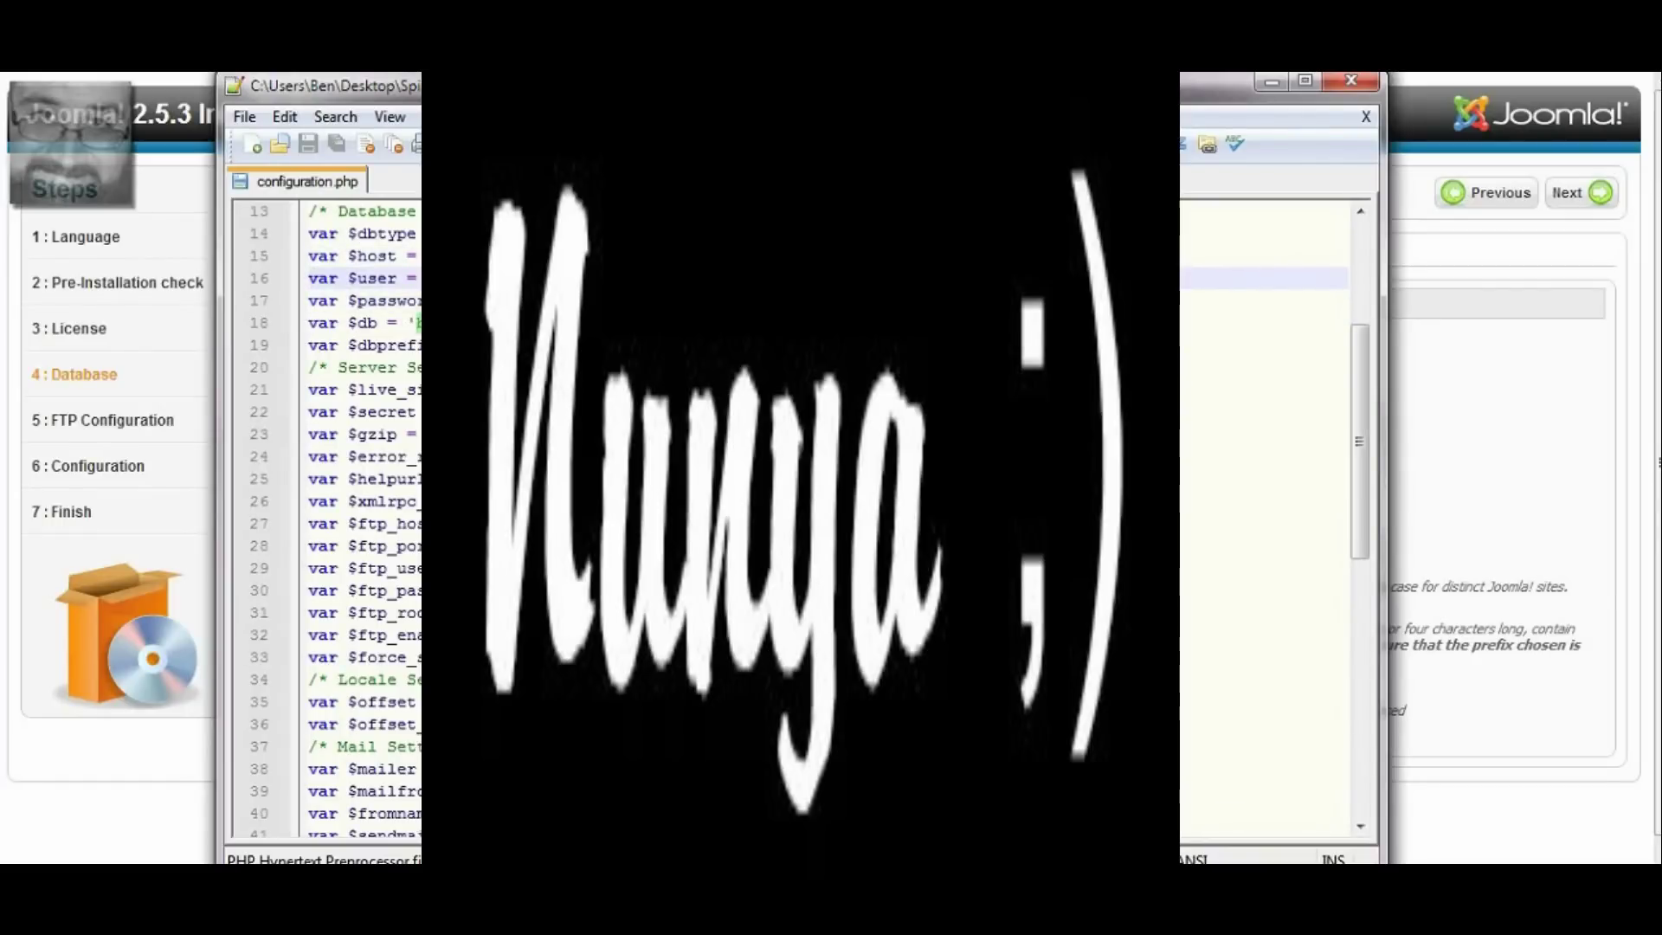
{"action": "left_click", "coordinate": [1437, 353]}
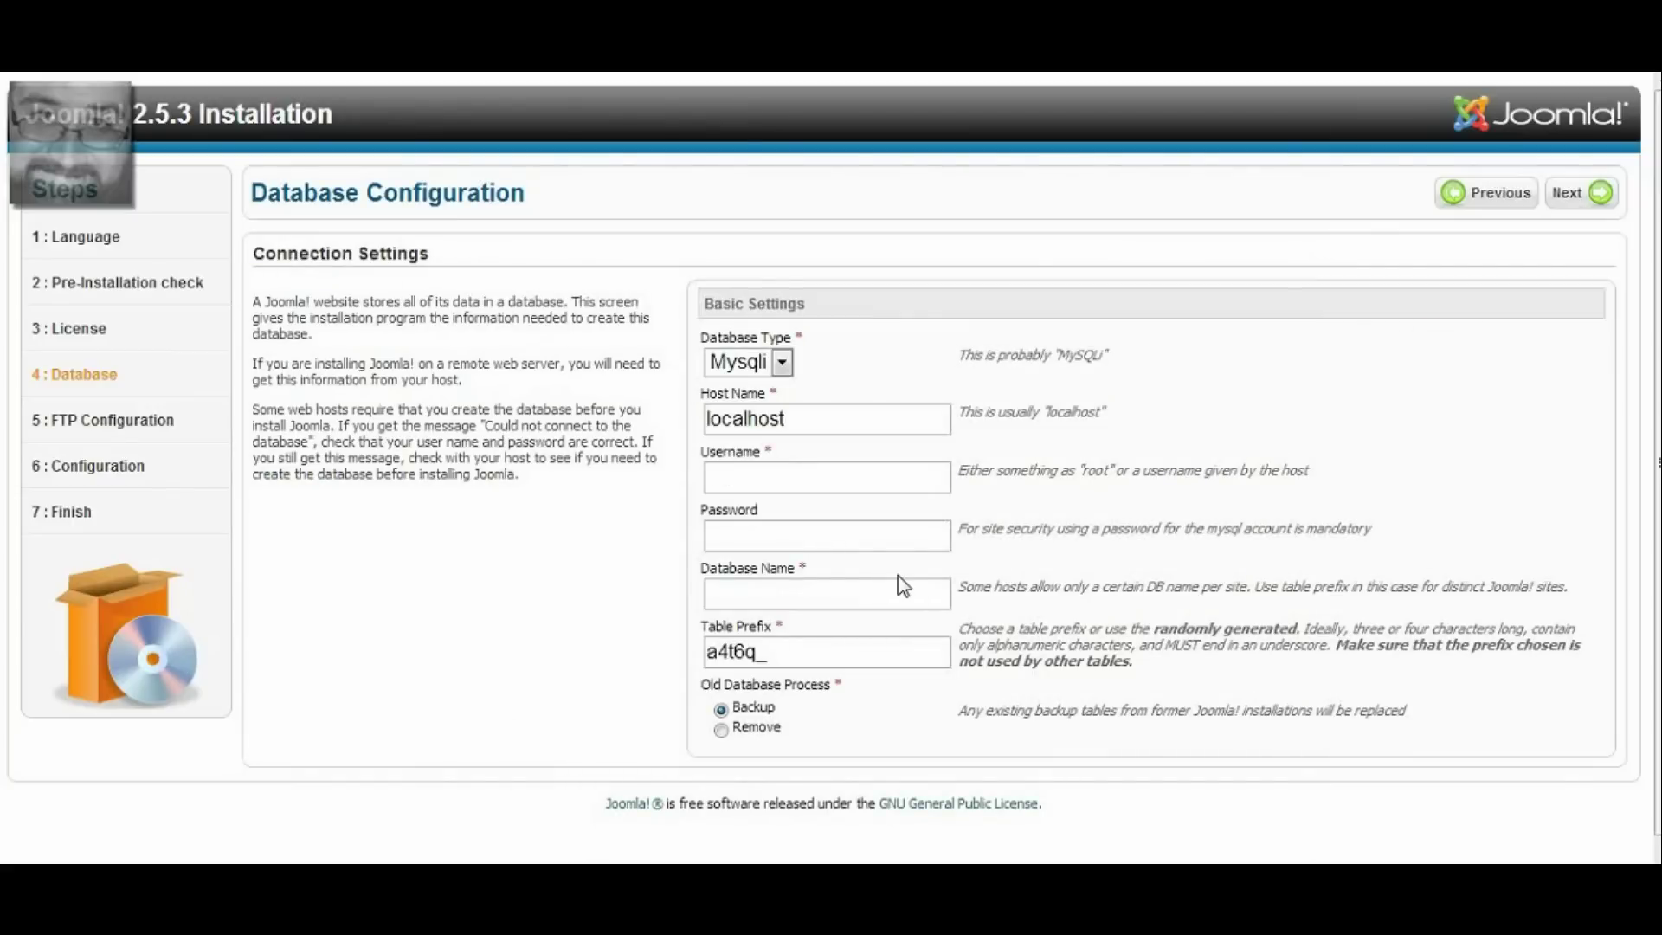
{"action": "key", "text": "alt+Tab"}
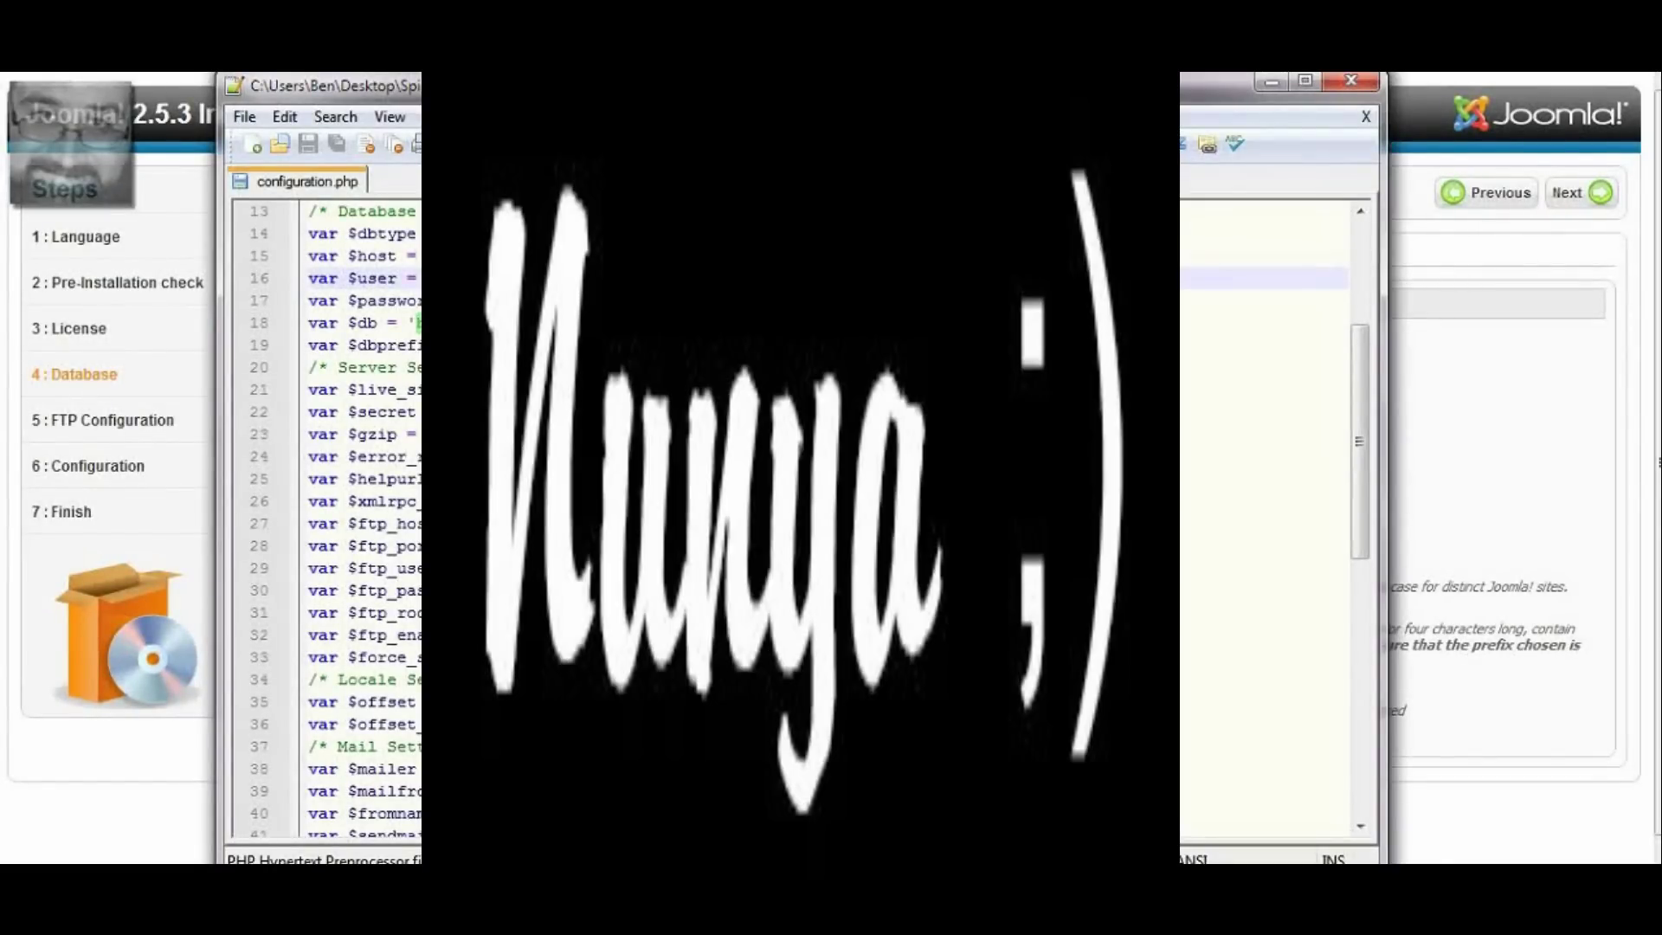
{"action": "left_click", "coordinate": [1403, 379]}
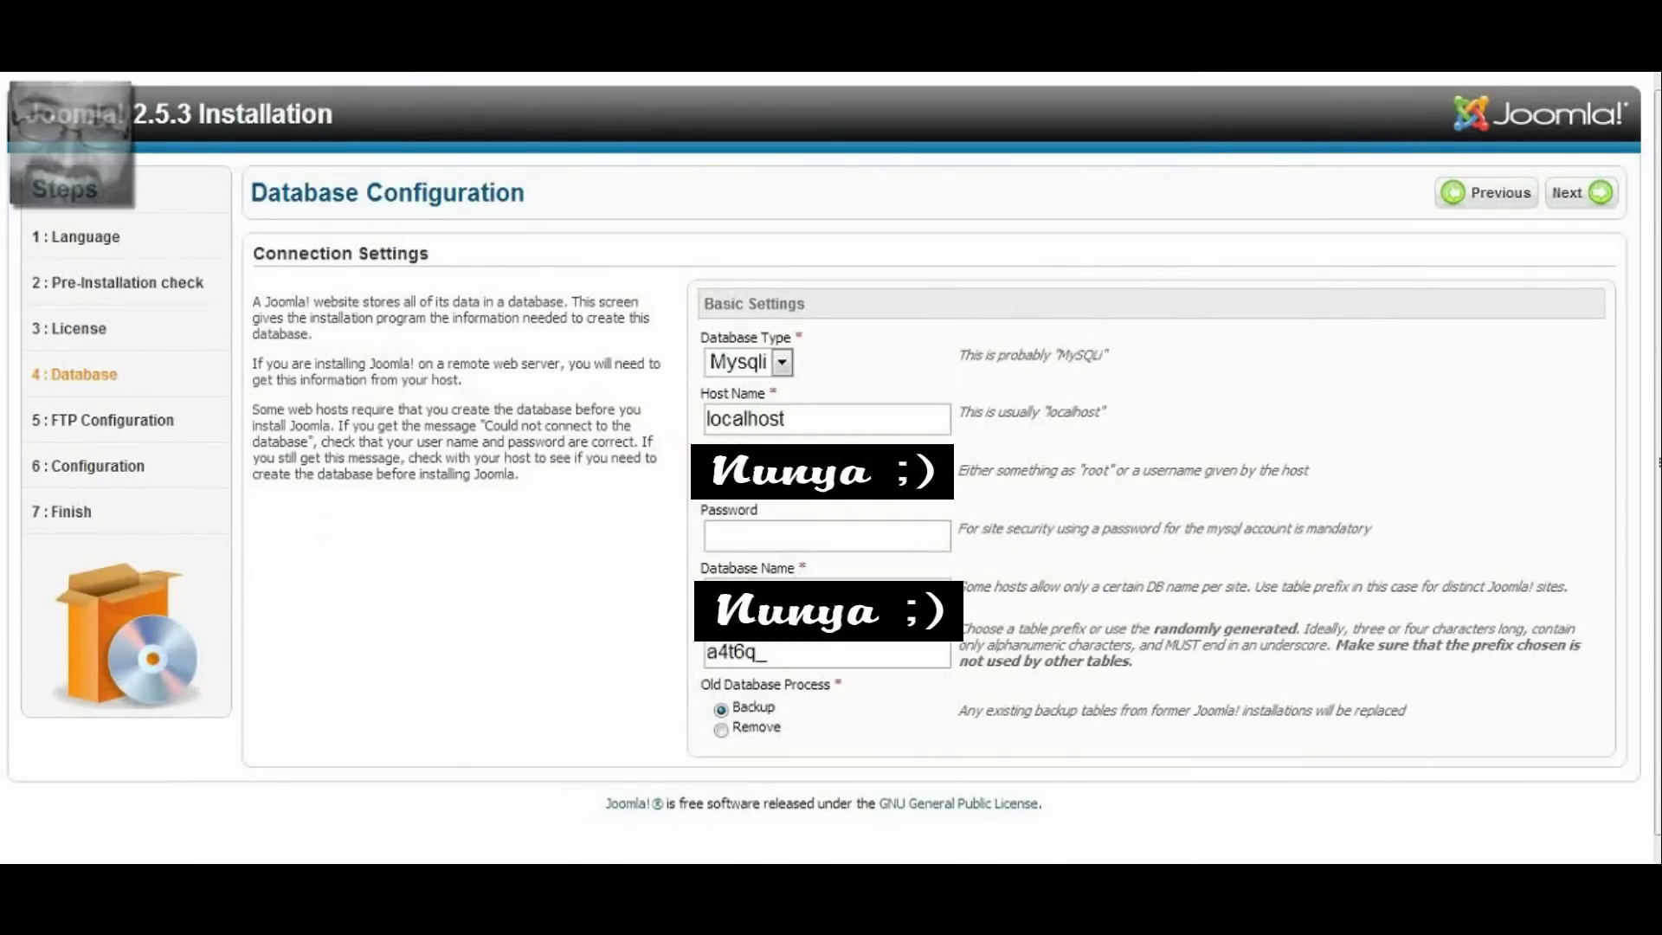
{"action": "left_click", "coordinate": [758, 592]}
- Paste the database password from configuration.php and submit the database settings
{"action": "key", "text": "alt+Tab"}
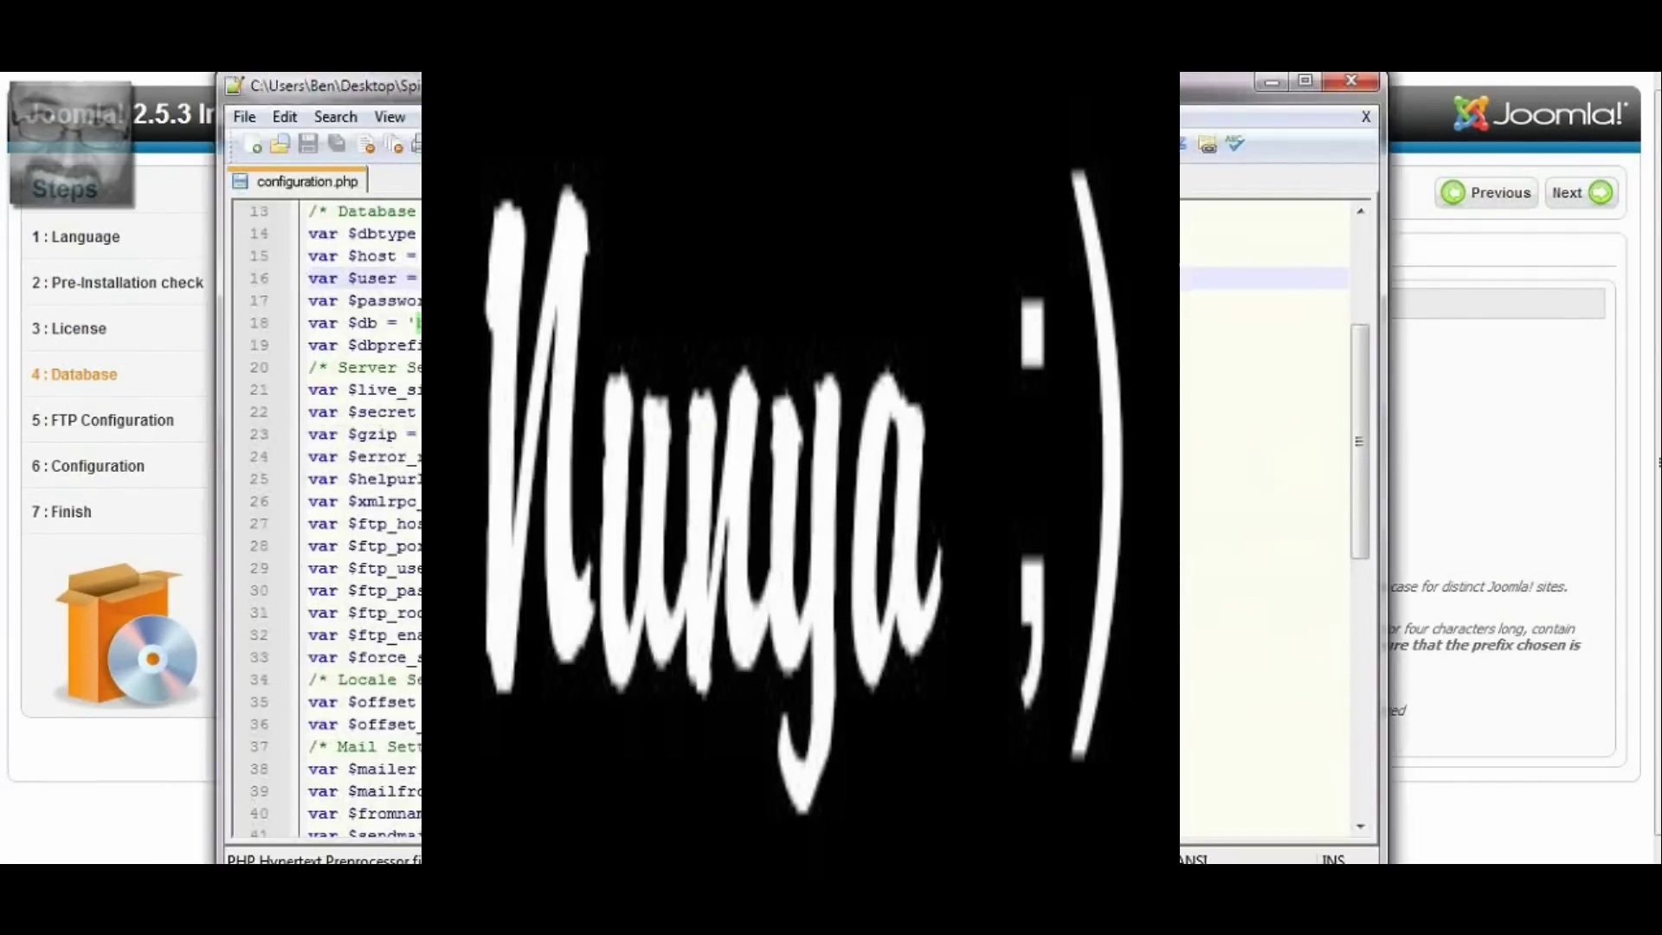
{"action": "left_click", "coordinate": [1263, 300]}
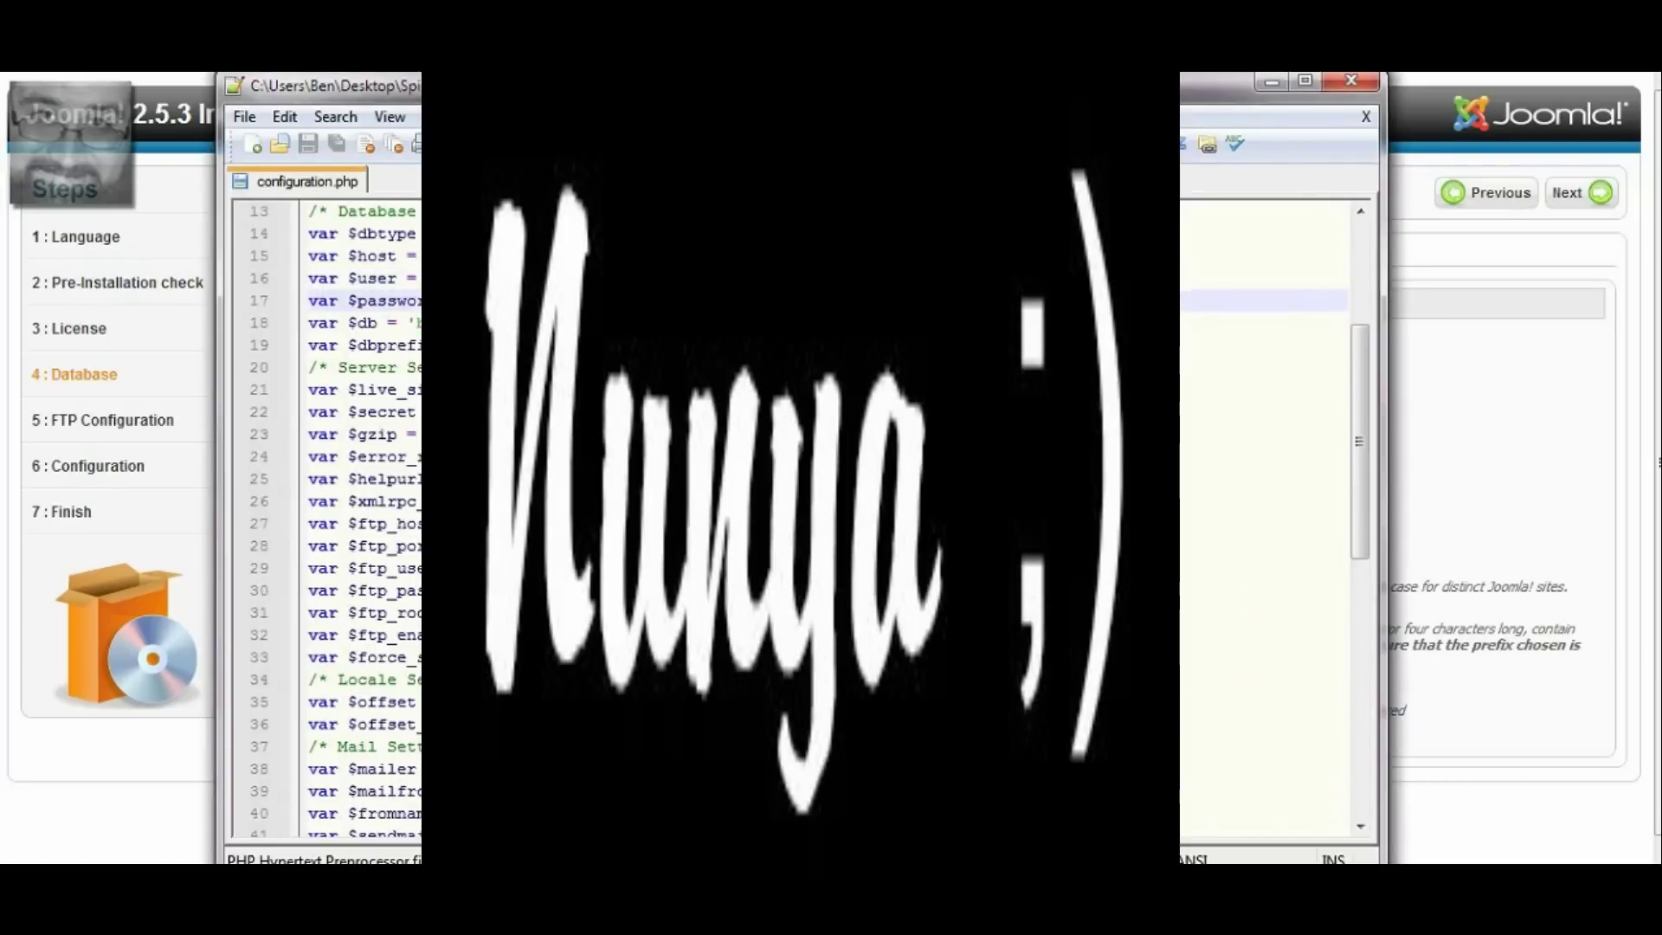
{"action": "left_click", "coordinate": [1617, 407]}
{"action": "left_click", "coordinate": [725, 532]}
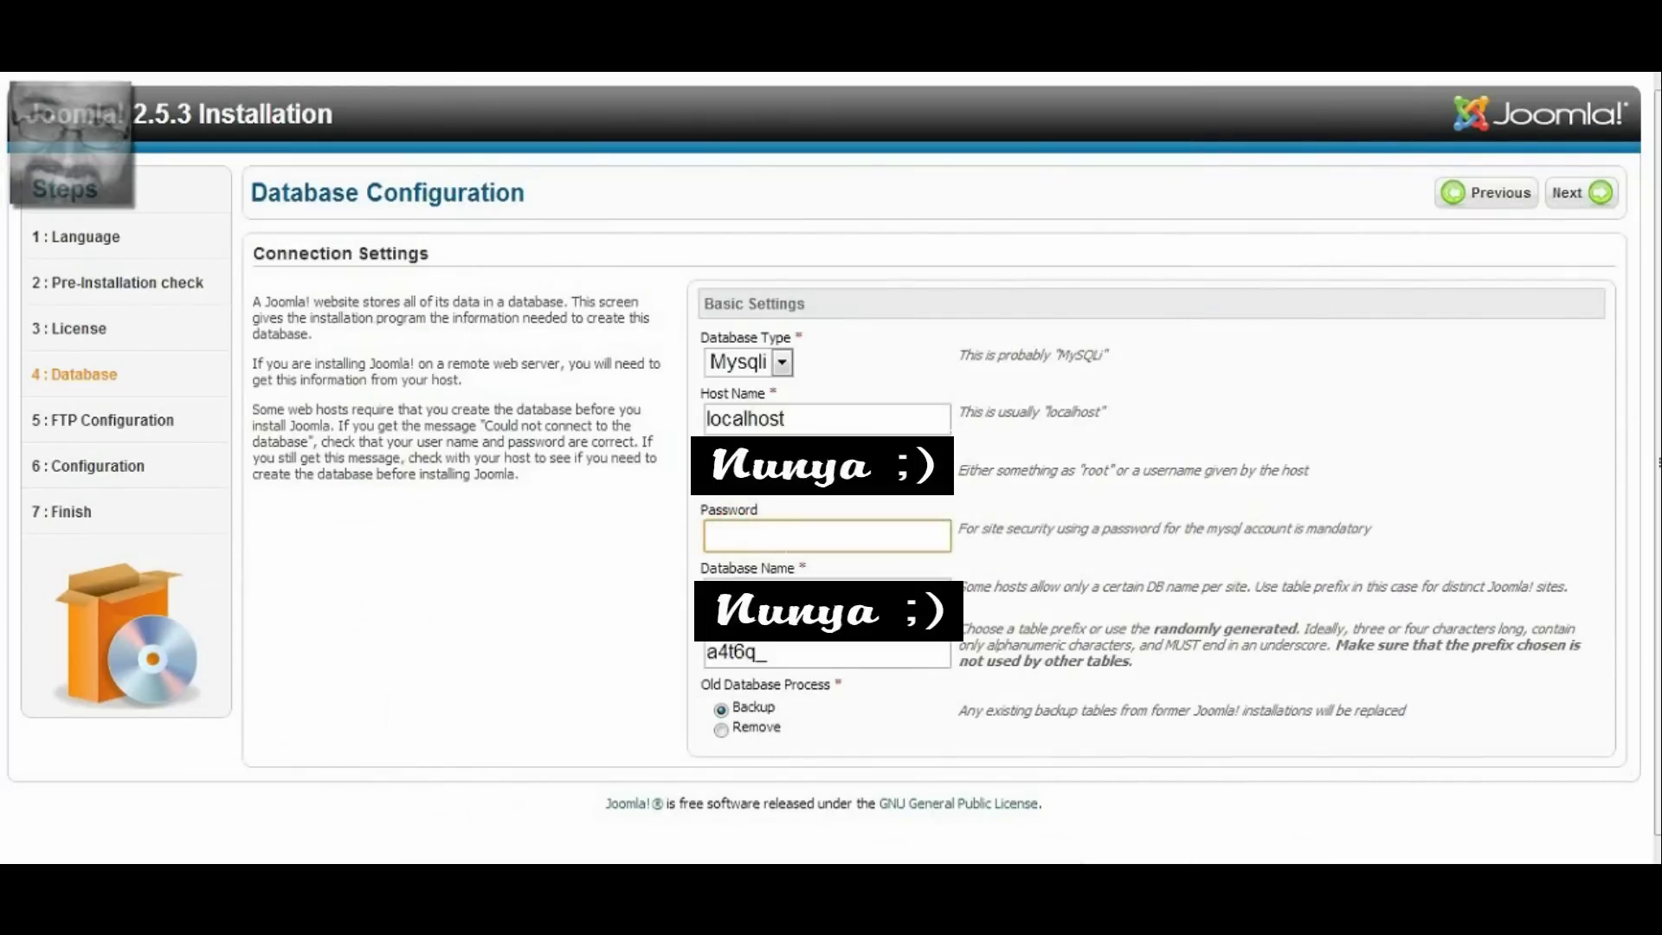
{"action": "key", "text": "ctrl+v"}
{"action": "left_click", "coordinate": [1585, 199]}
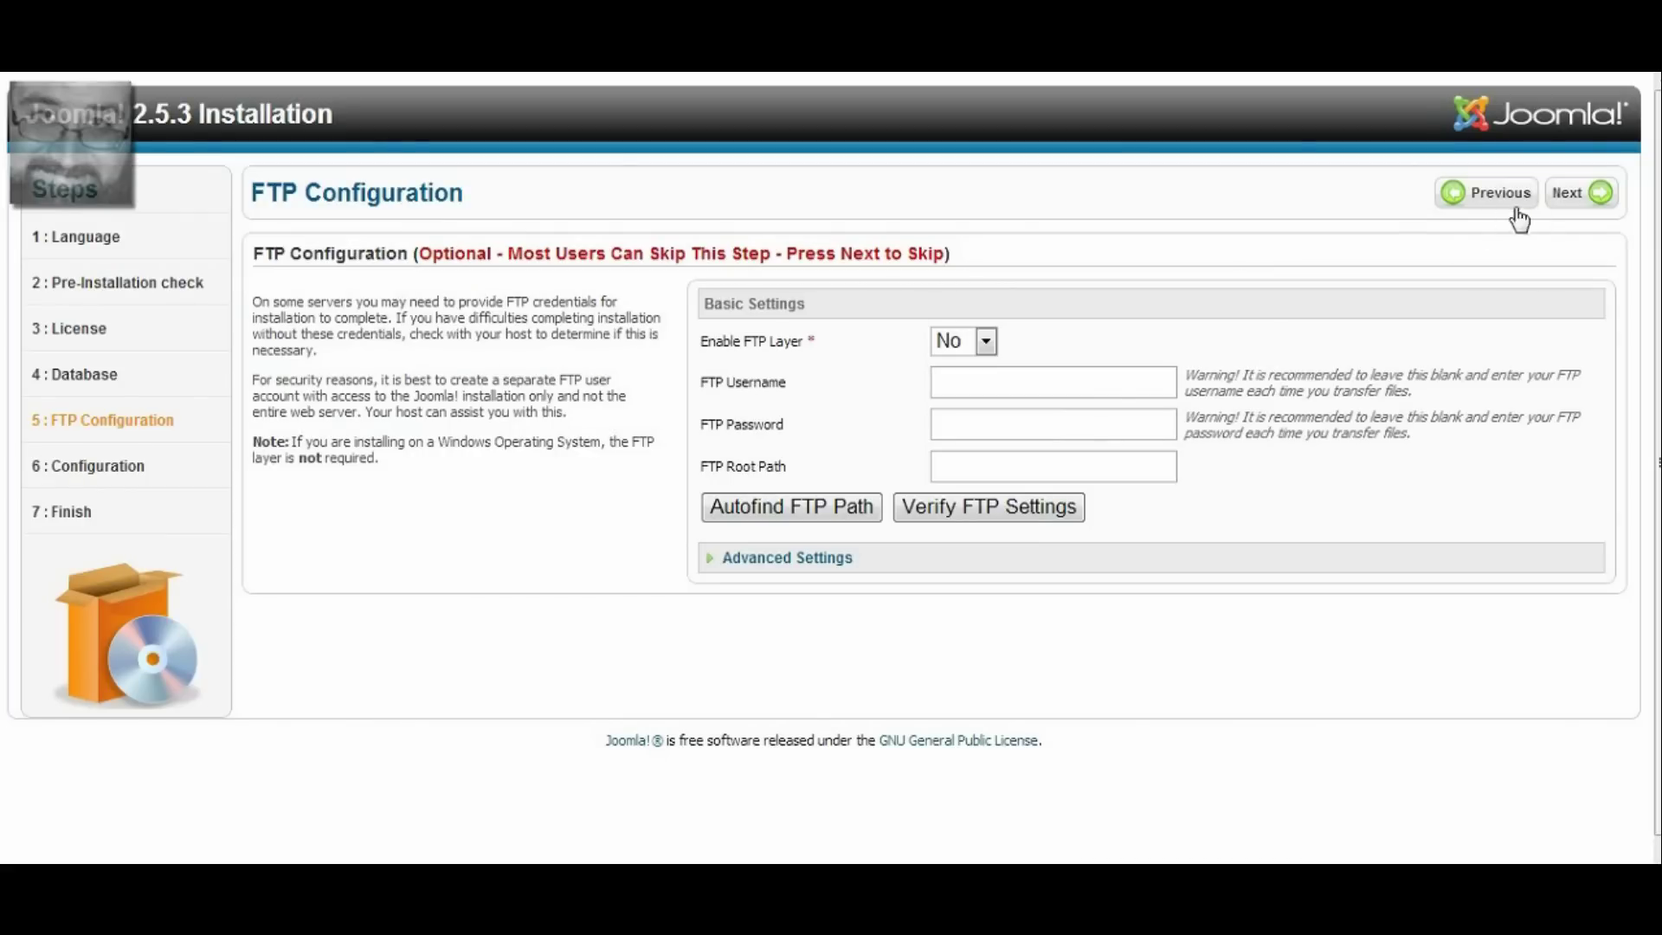
- Skip the FTP configuration and enter the site name 'The Spiritual Vegan'
{"action": "left_click", "coordinate": [1567, 194]}
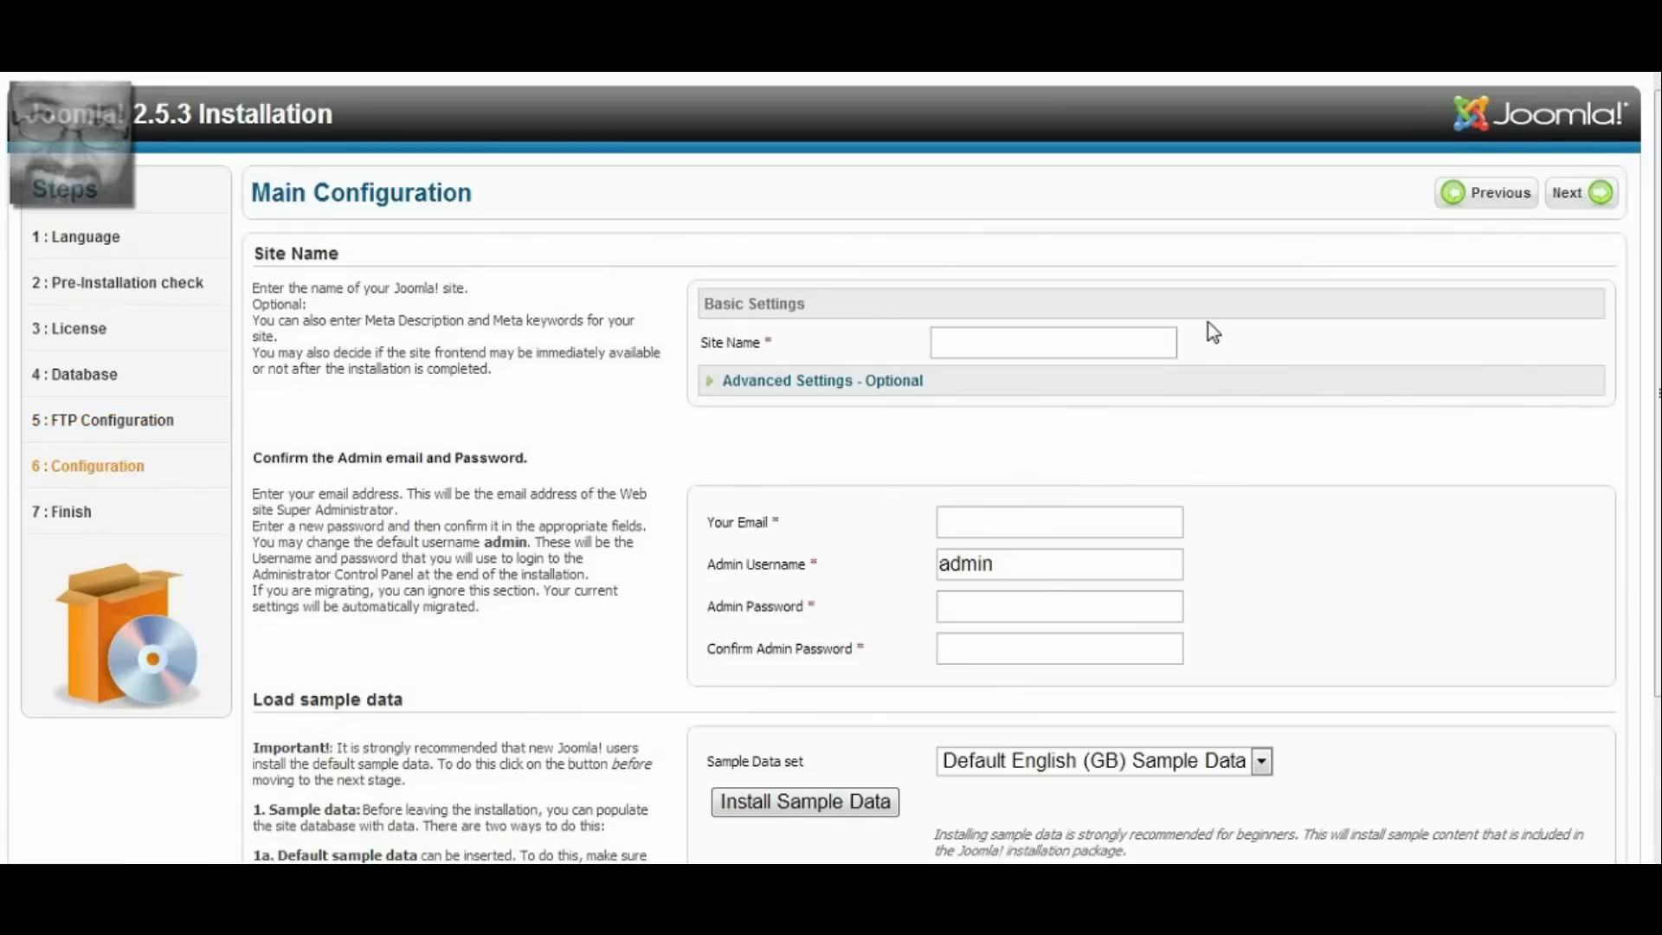
{"action": "left_click", "coordinate": [1116, 340]}
{"action": "type", "text": "The Spir"}
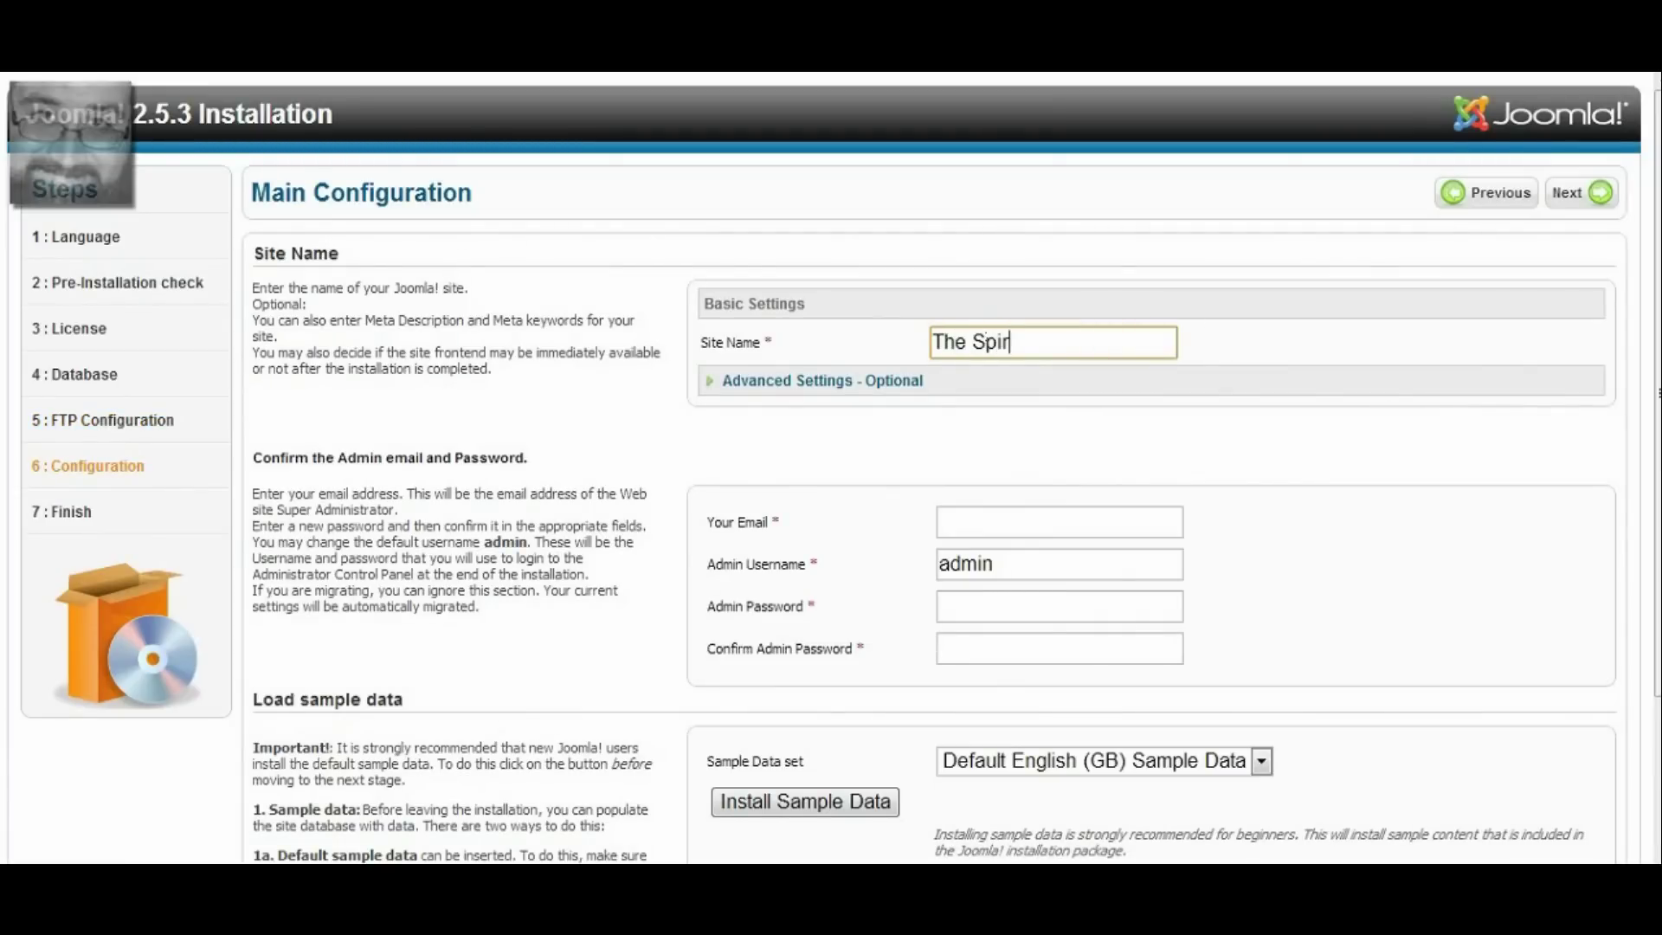
{"action": "type", "text": "itual Vegan"}
{"action": "scroll", "coordinate": [1116, 364], "scroll_direction": "down", "scroll_amount": 3}
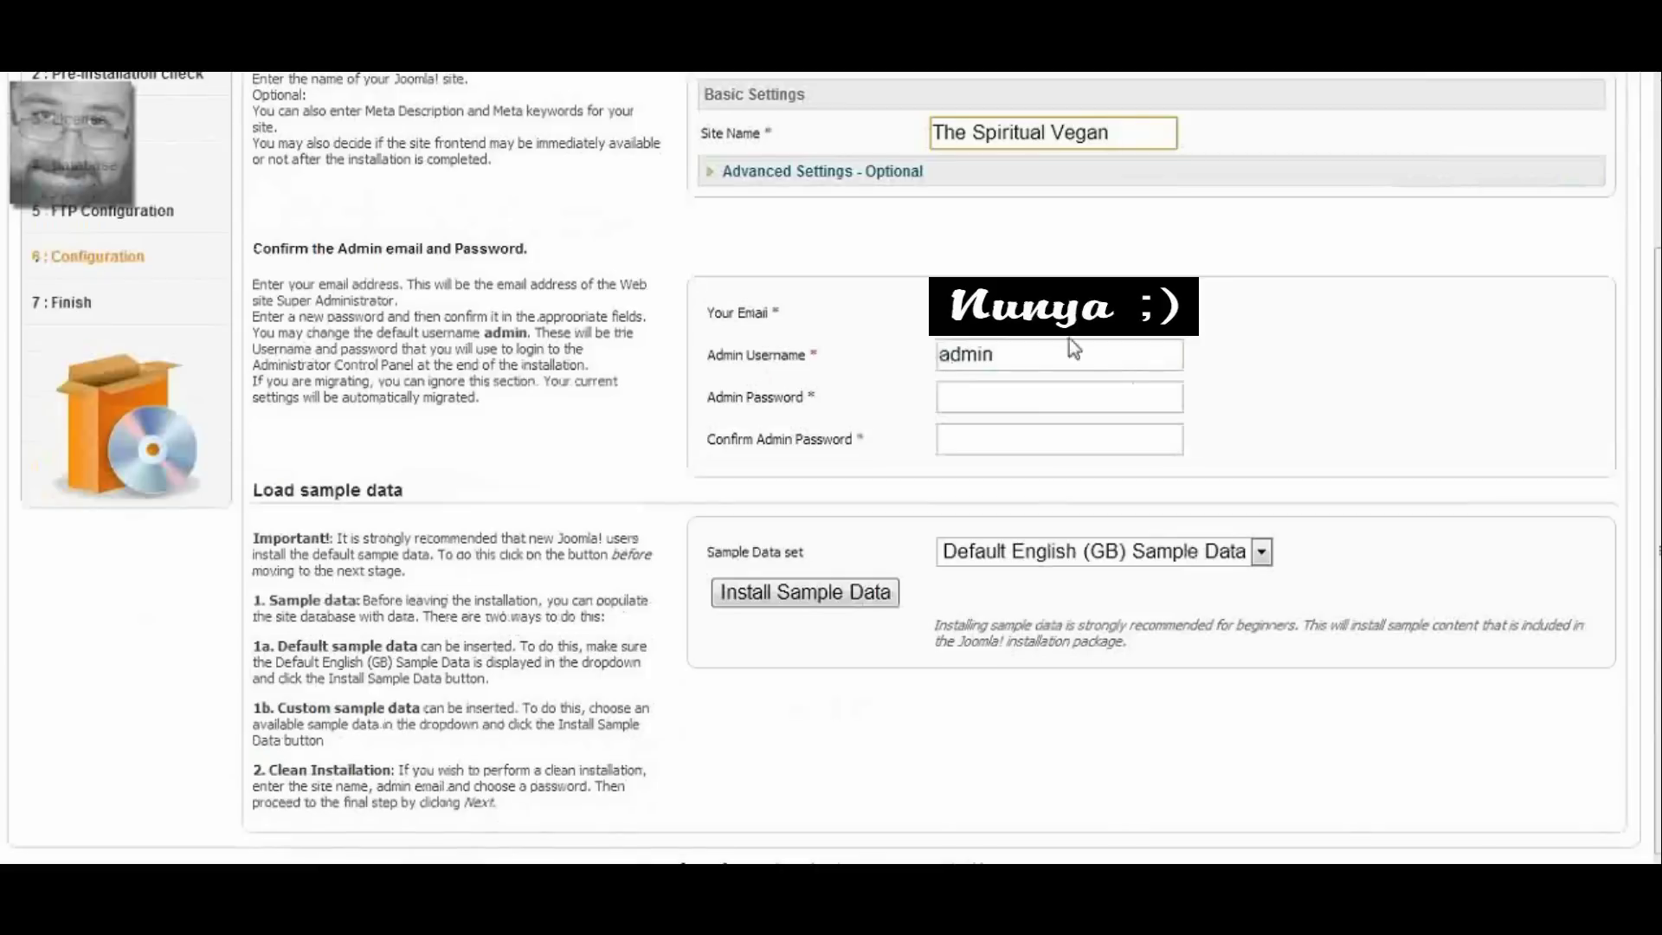
- Fill in the admin e-mail, keep username 'admin', and enter the admin password twice
{"action": "left_click", "coordinate": [1059, 312]}
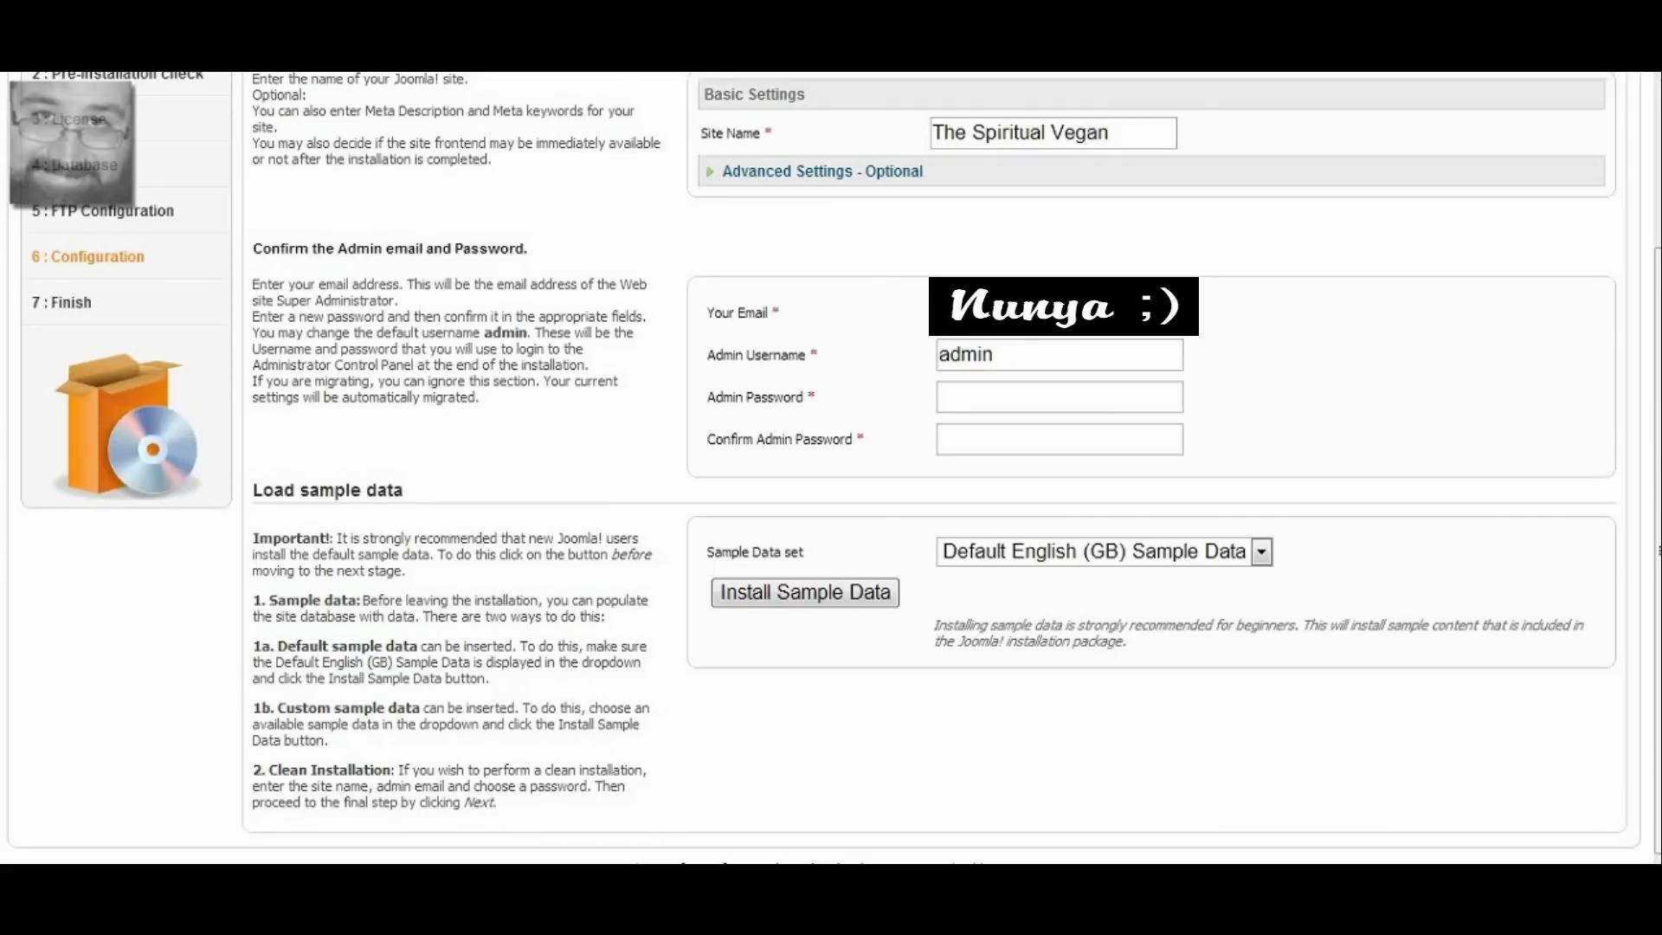
{"action": "scroll", "coordinate": [1248, 361], "scroll_direction": "up", "scroll_amount": 3}
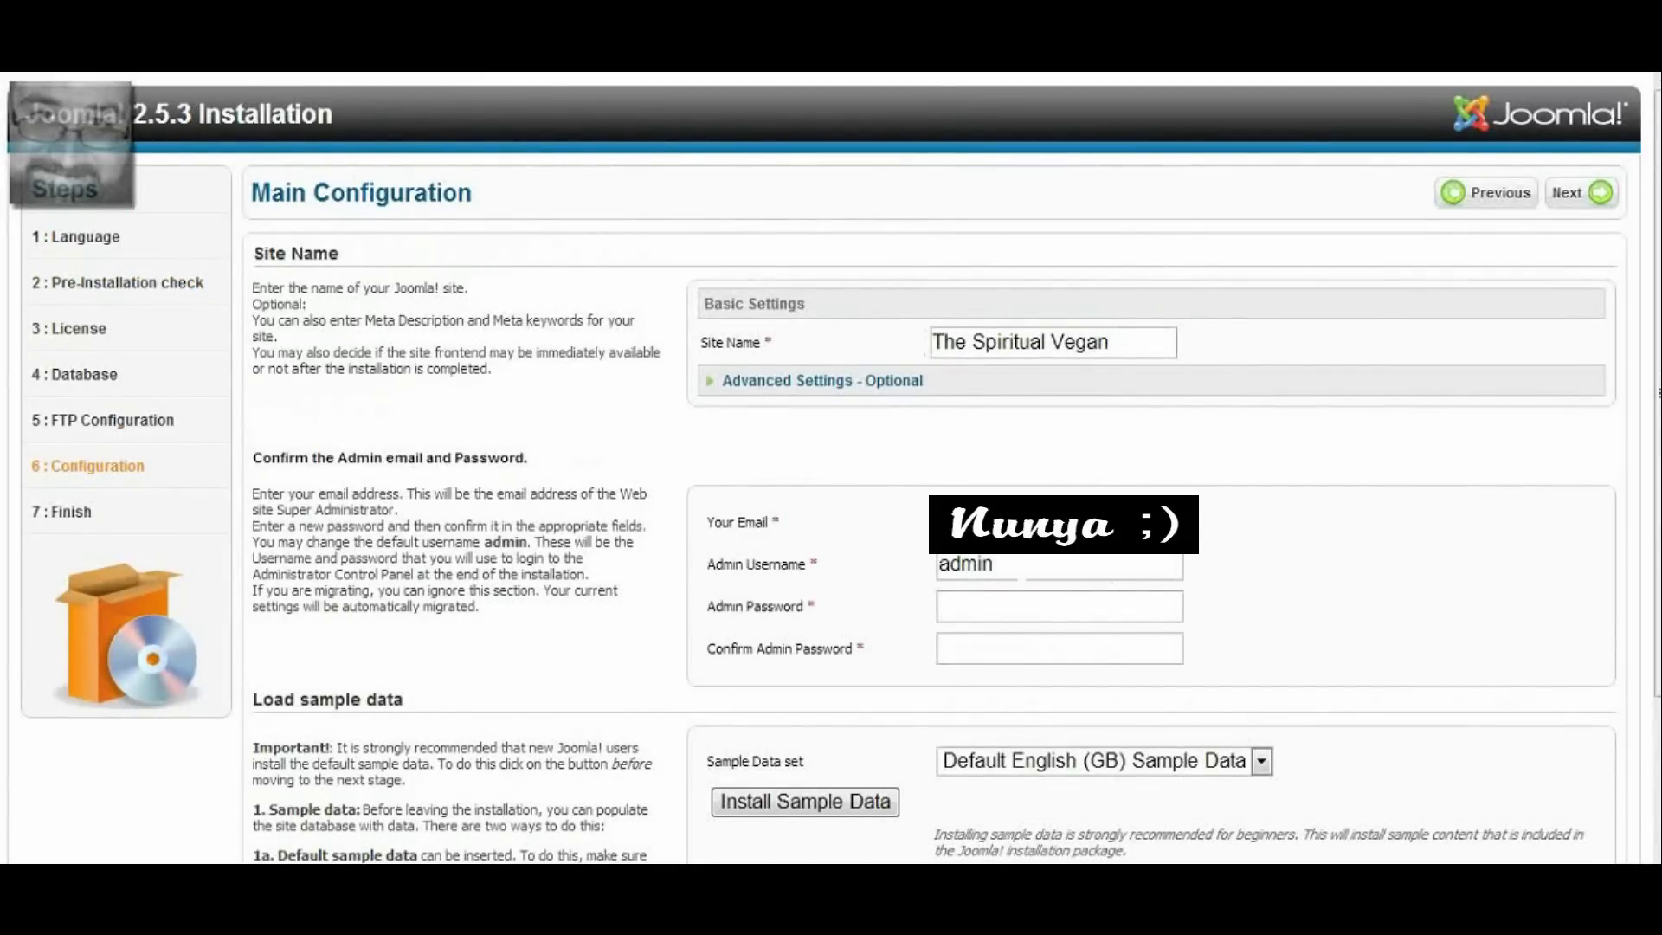
{"action": "left_click_drag", "start_coordinate": [962, 566], "coordinate": [1017, 569]}
{"action": "double_click", "coordinate": [1016, 569]}
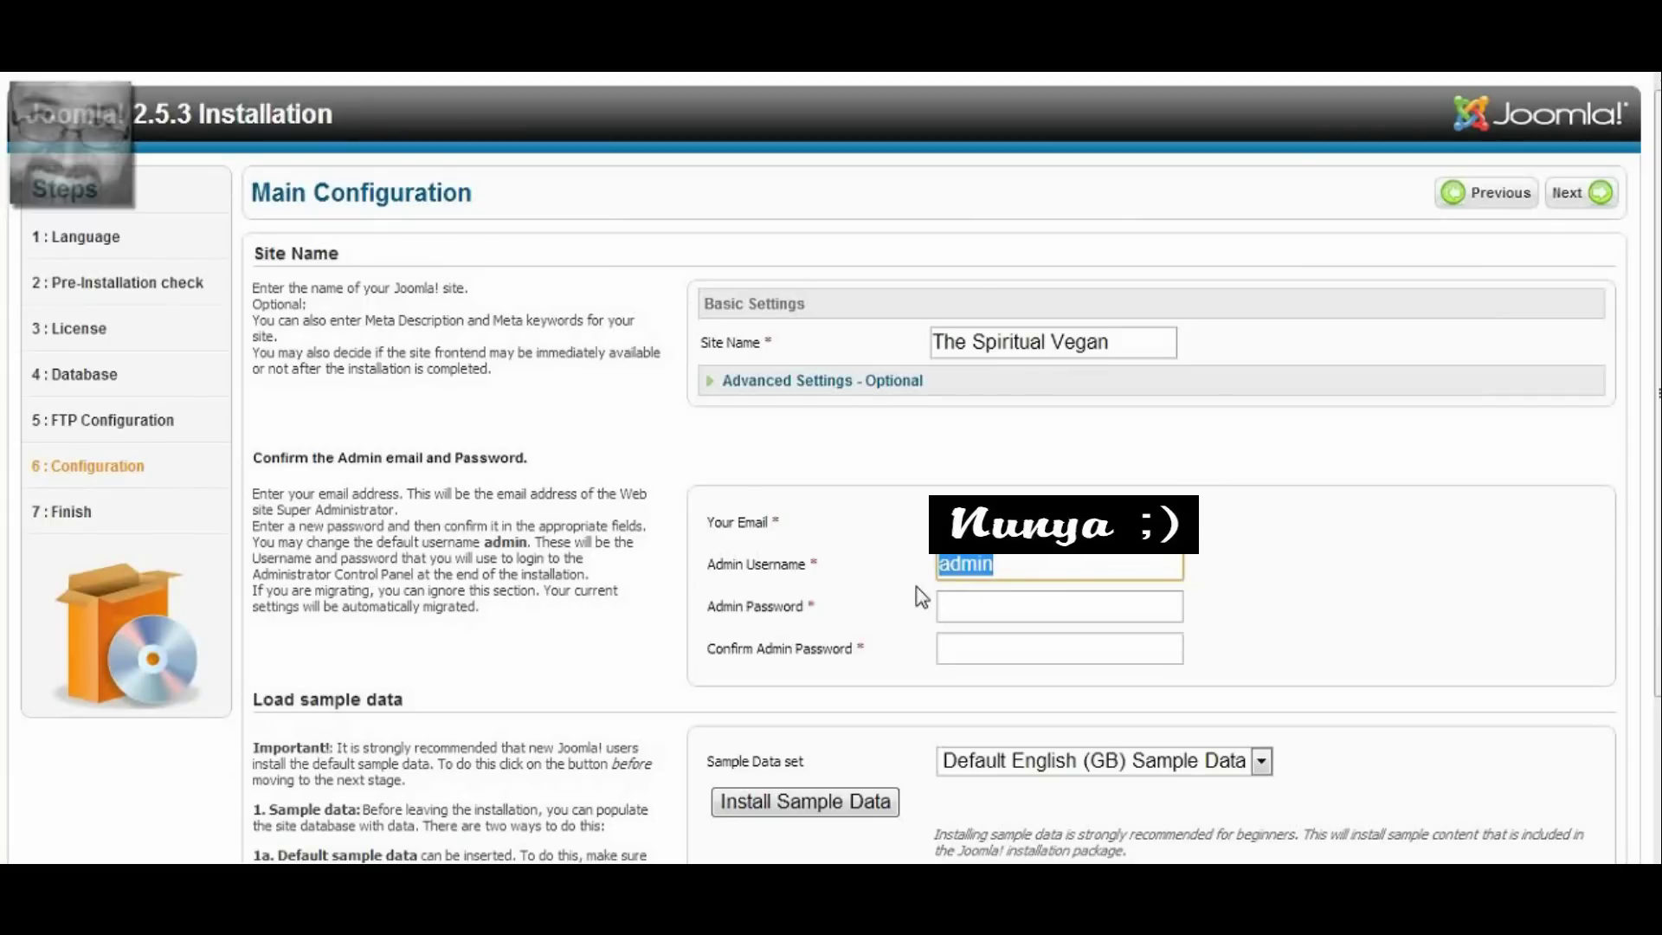
{"action": "left_click", "coordinate": [1005, 597]}
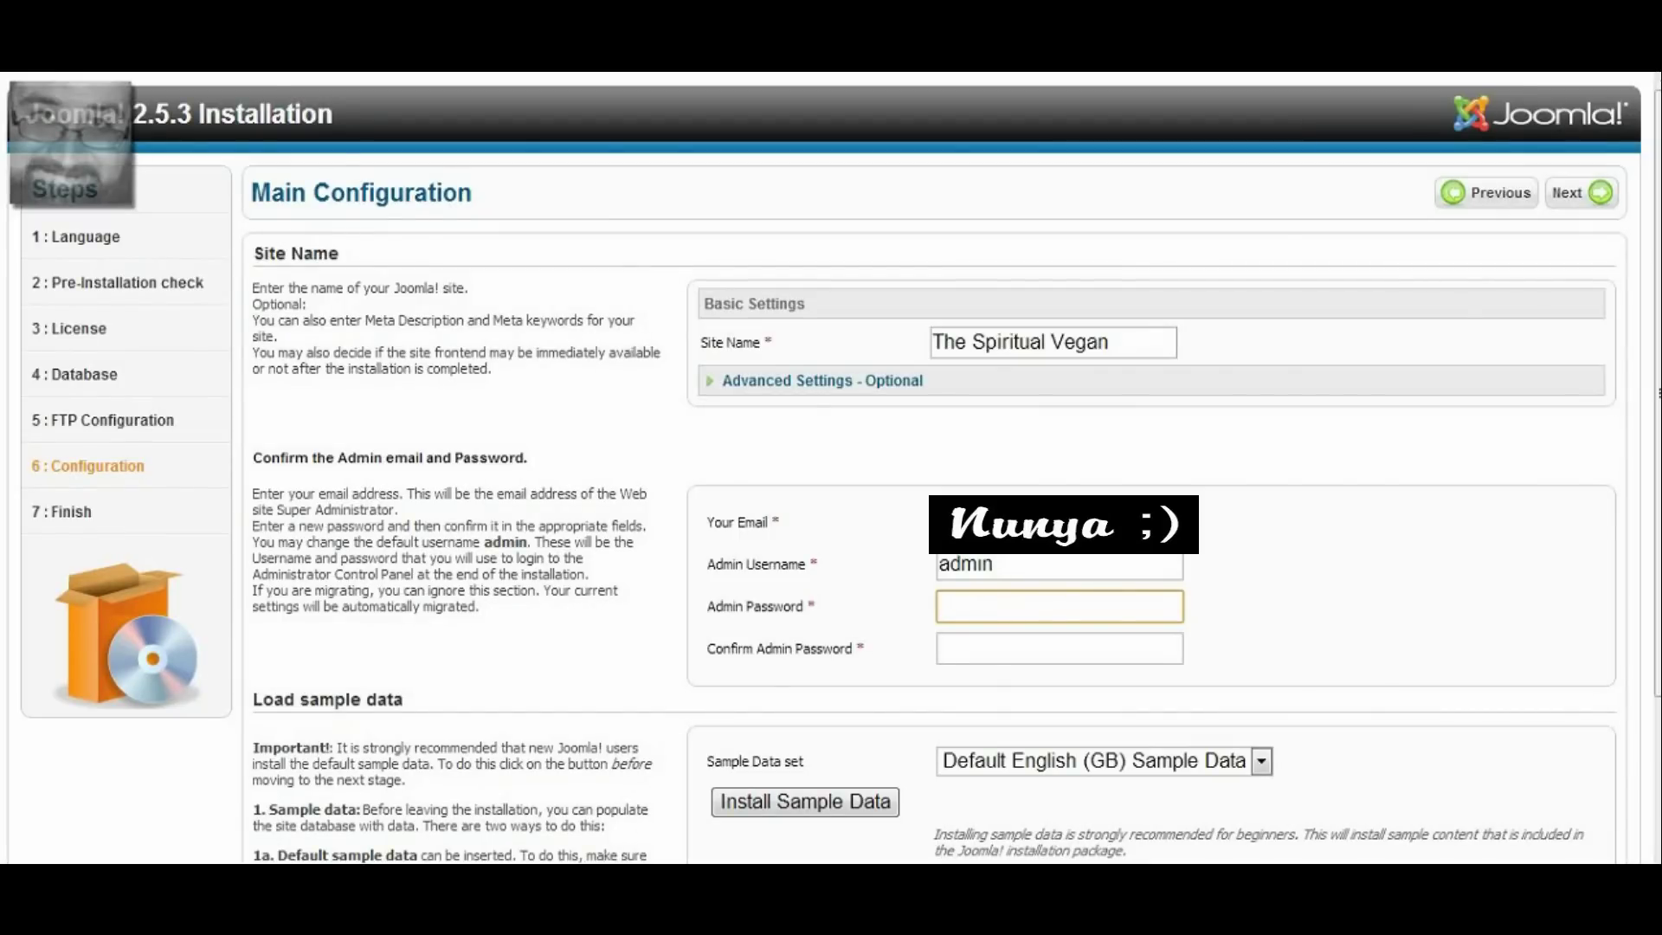
{"action": "type", "text": "•••••••••••"}
{"action": "left_click", "coordinate": [1059, 649]}
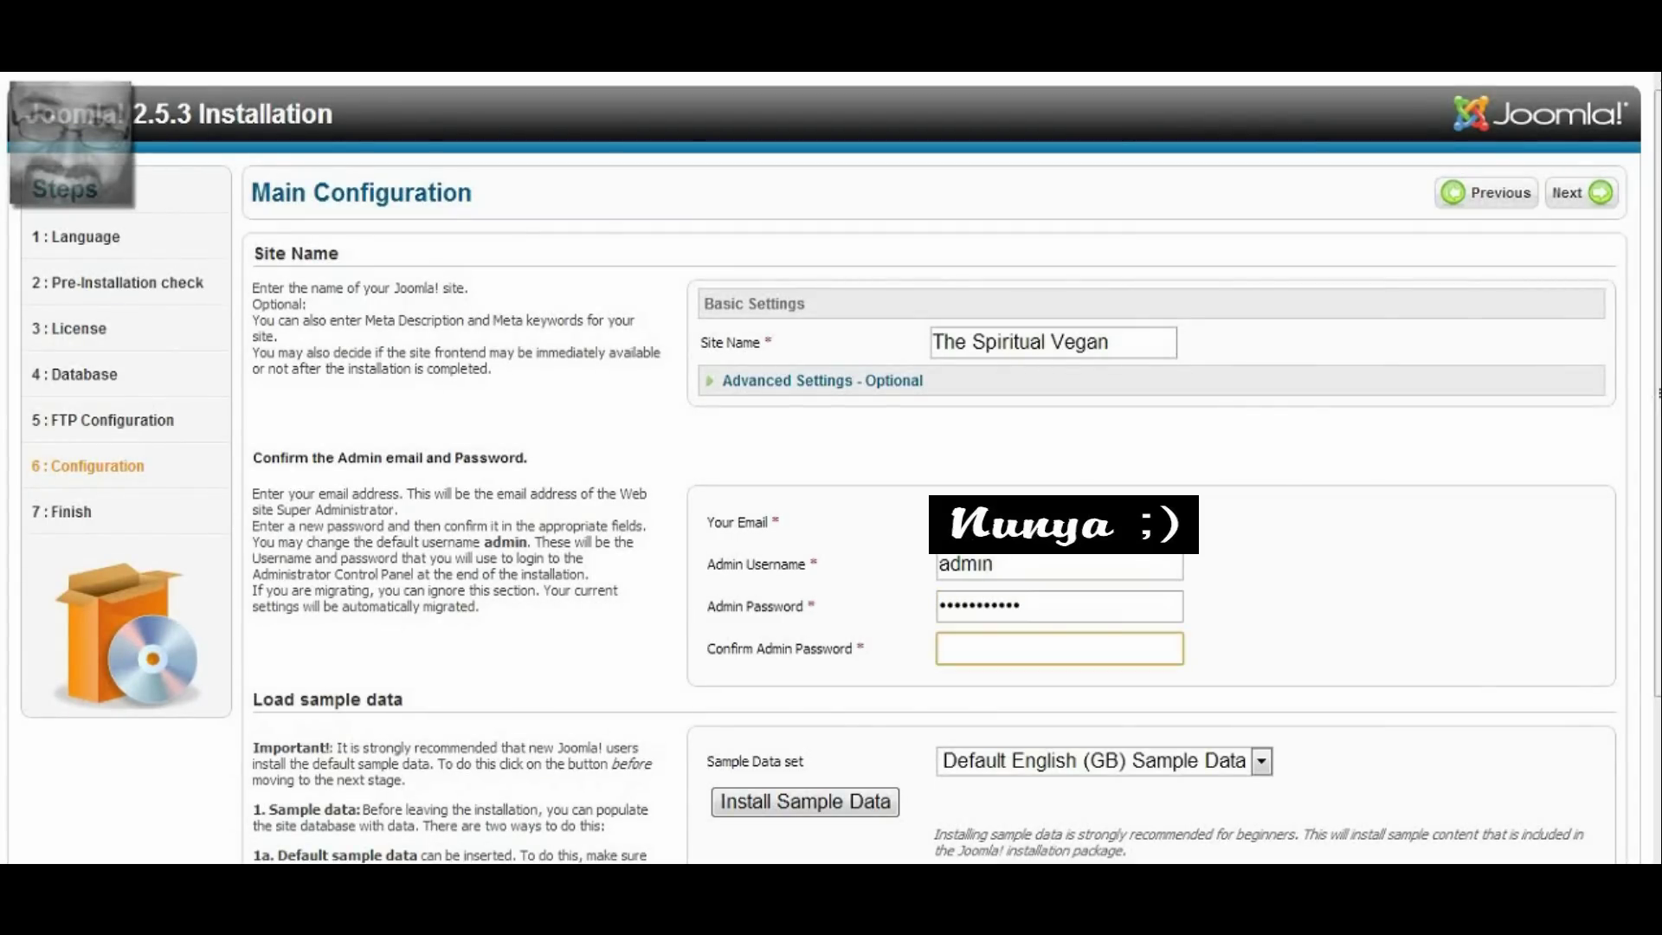
{"action": "type", "text": "••••••••••••"}
{"action": "scroll", "coordinate": [1212, 425], "scroll_direction": "down", "scroll_amount": 2}
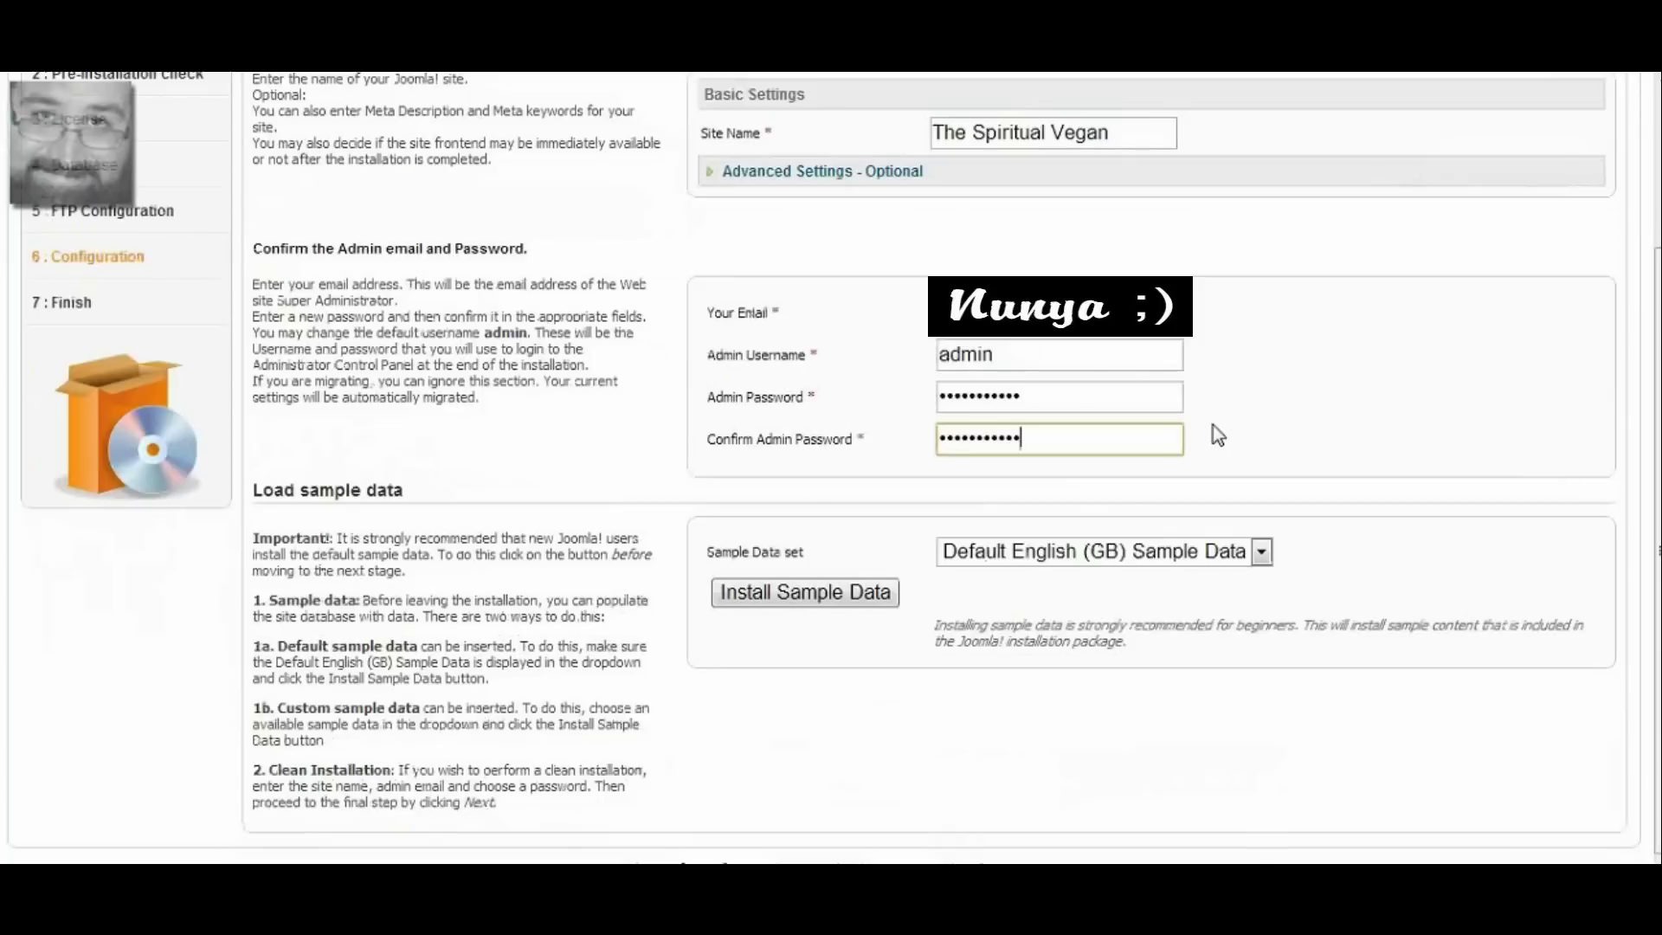
- Install the Default English (GB) sample data set
{"action": "left_click", "coordinate": [1261, 552]}
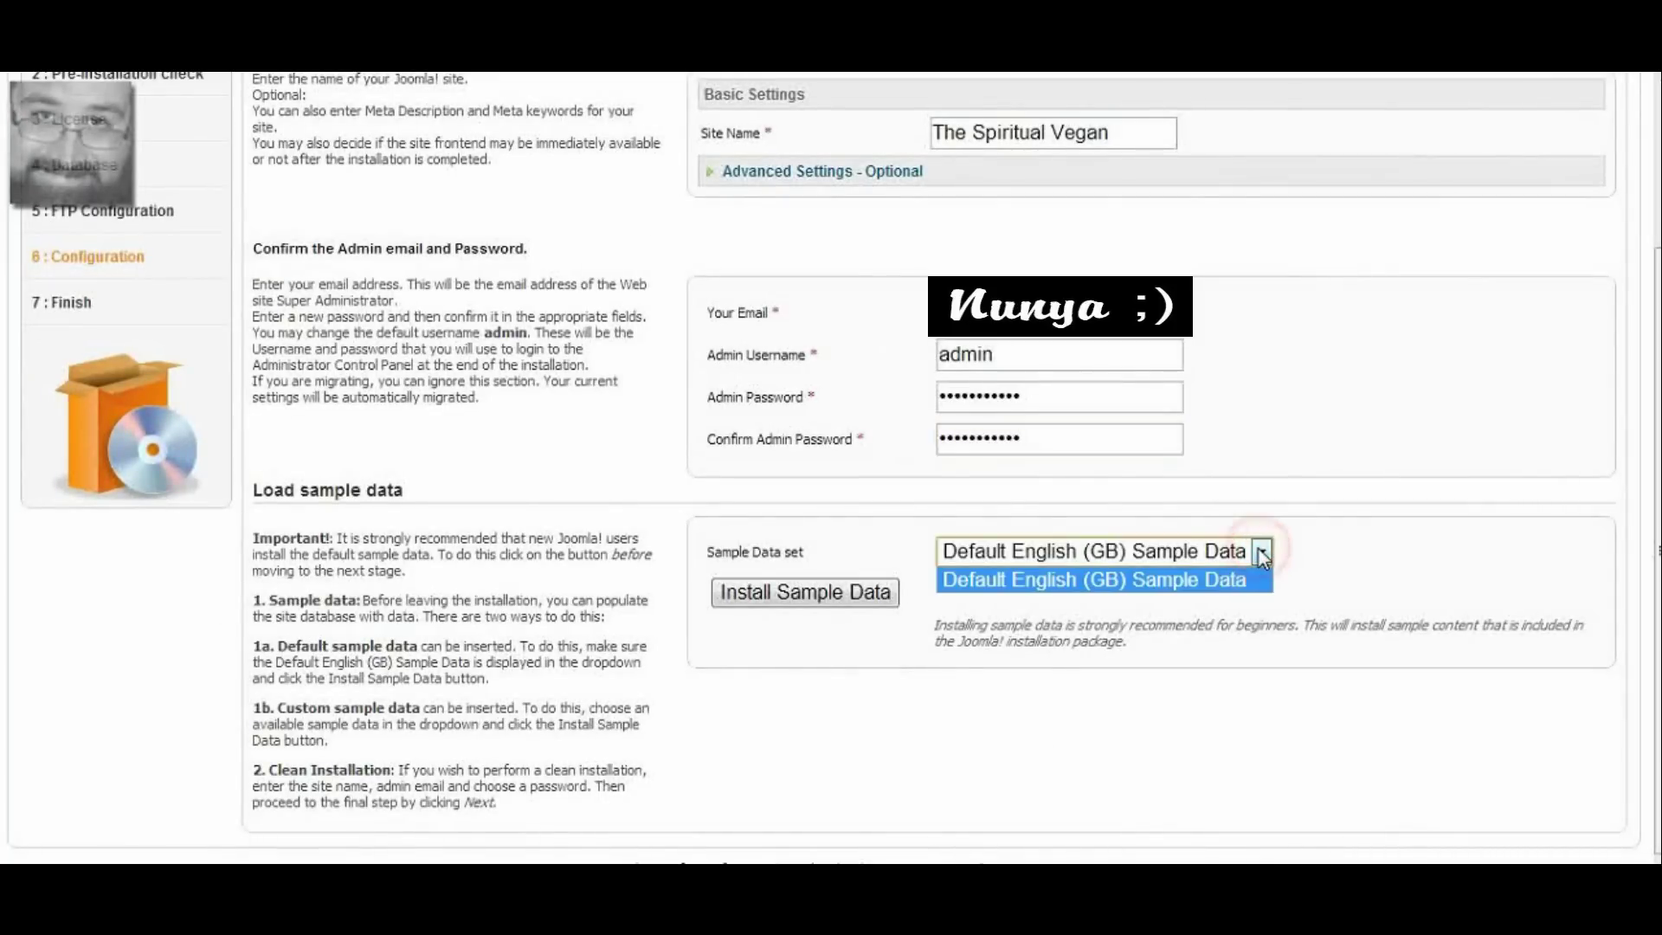
{"action": "left_click", "coordinate": [1382, 483]}
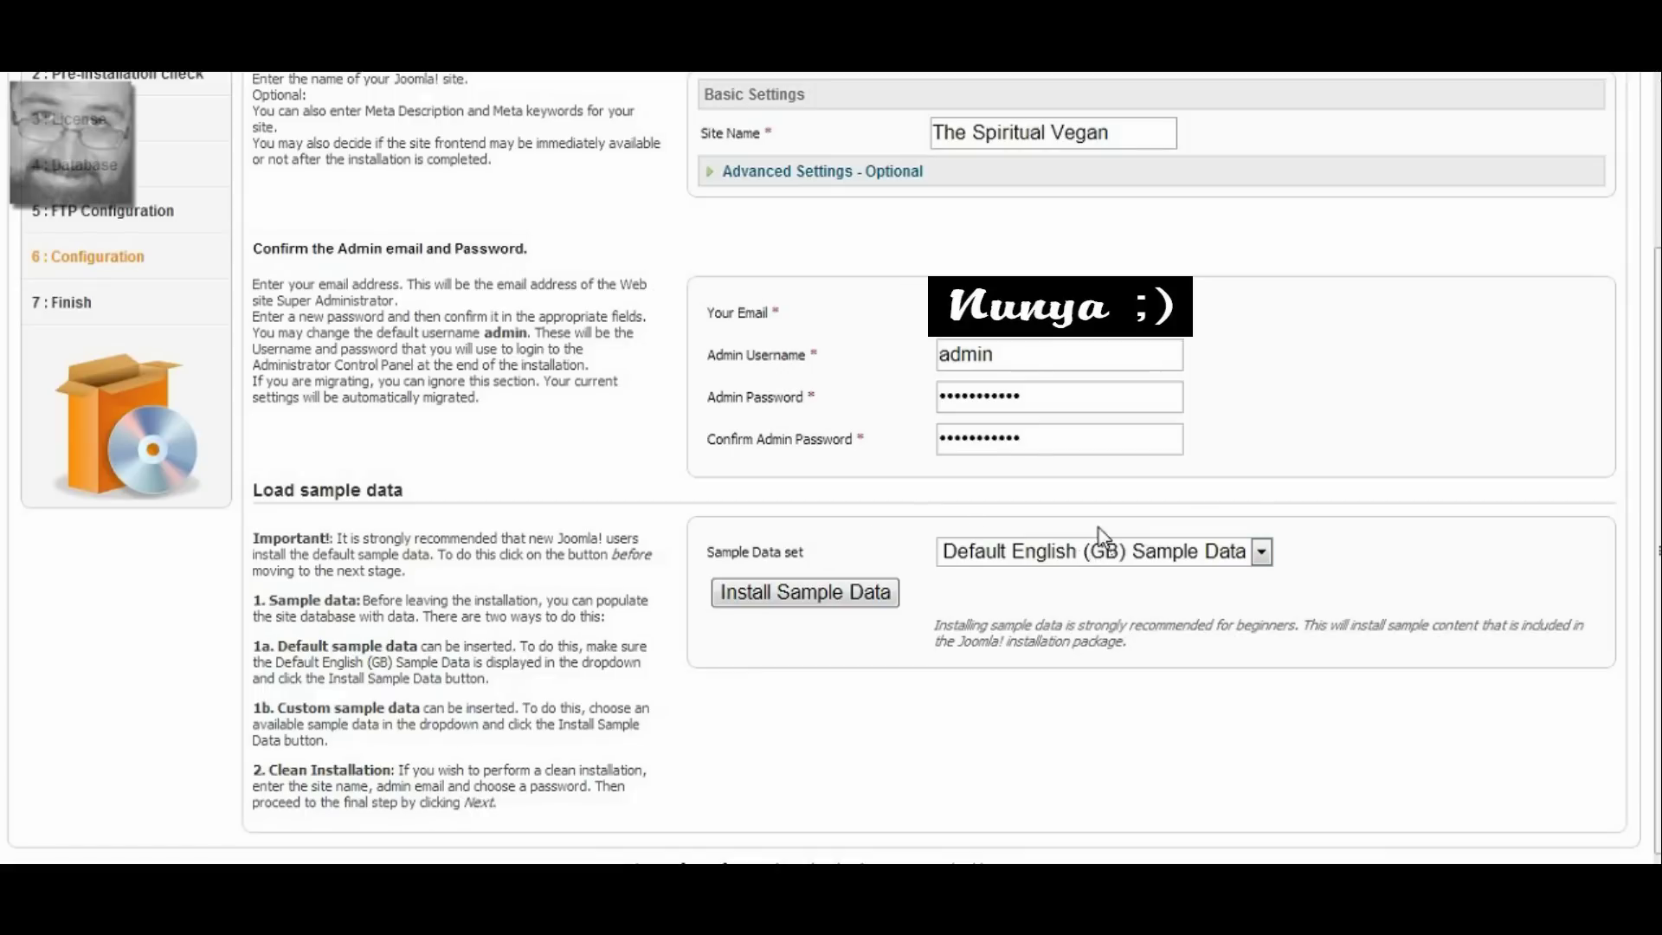
{"action": "left_click", "coordinate": [817, 597]}
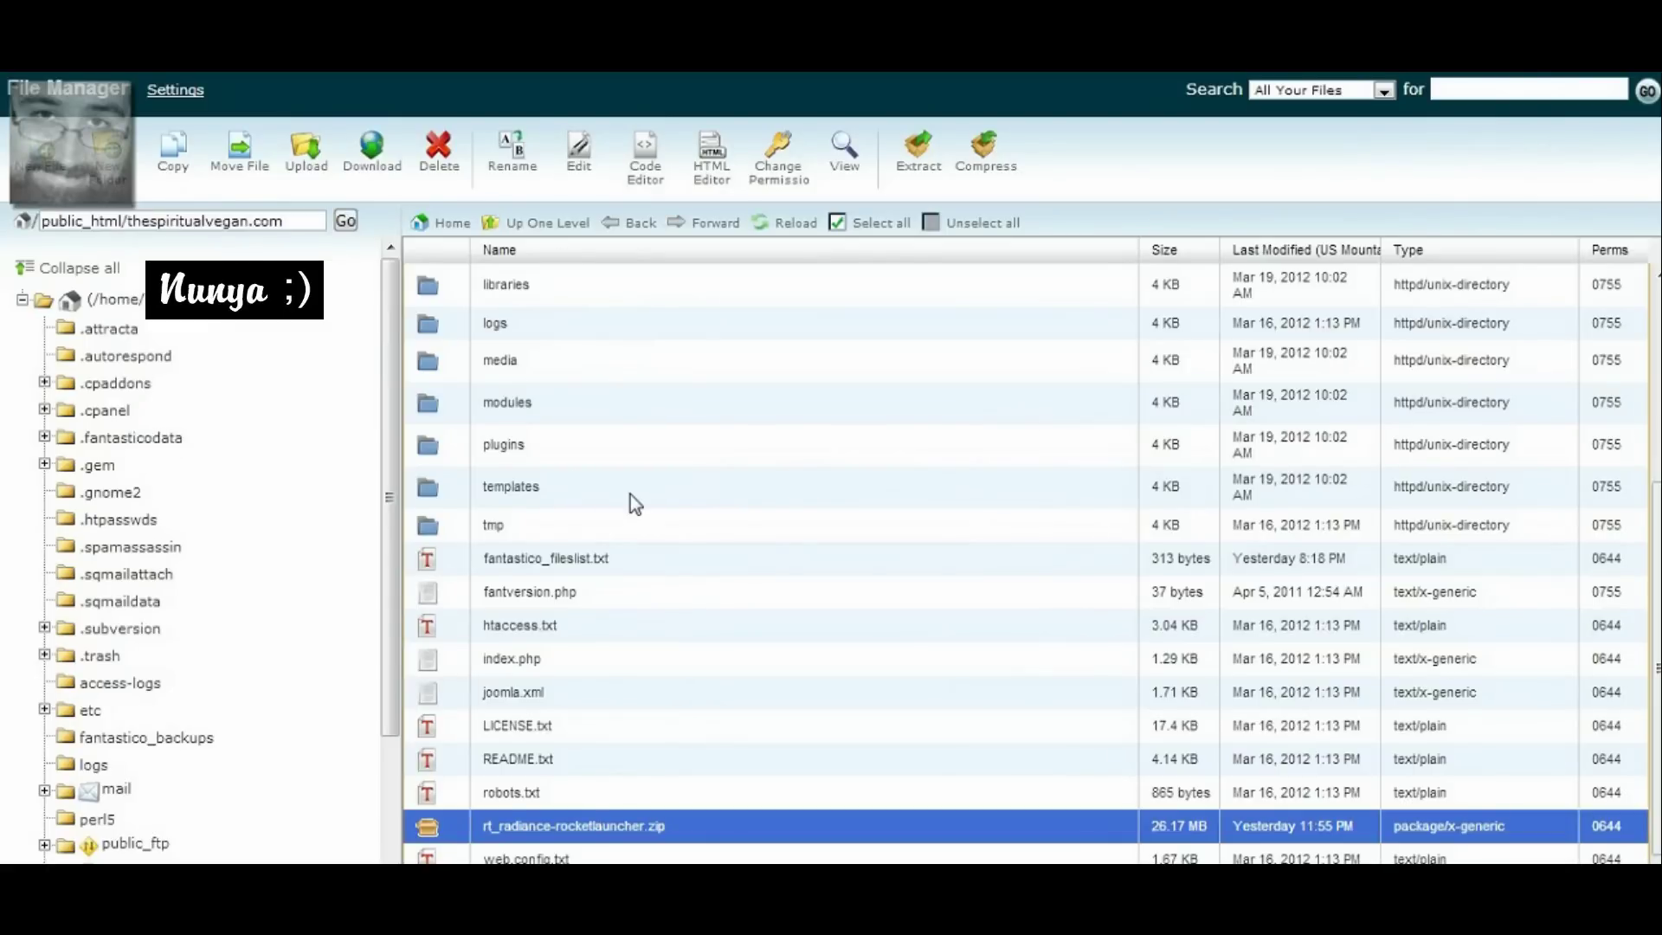
- Delete the installation folder from the thespiritualvegan.com files
{"action": "left_click", "coordinate": [619, 363]}
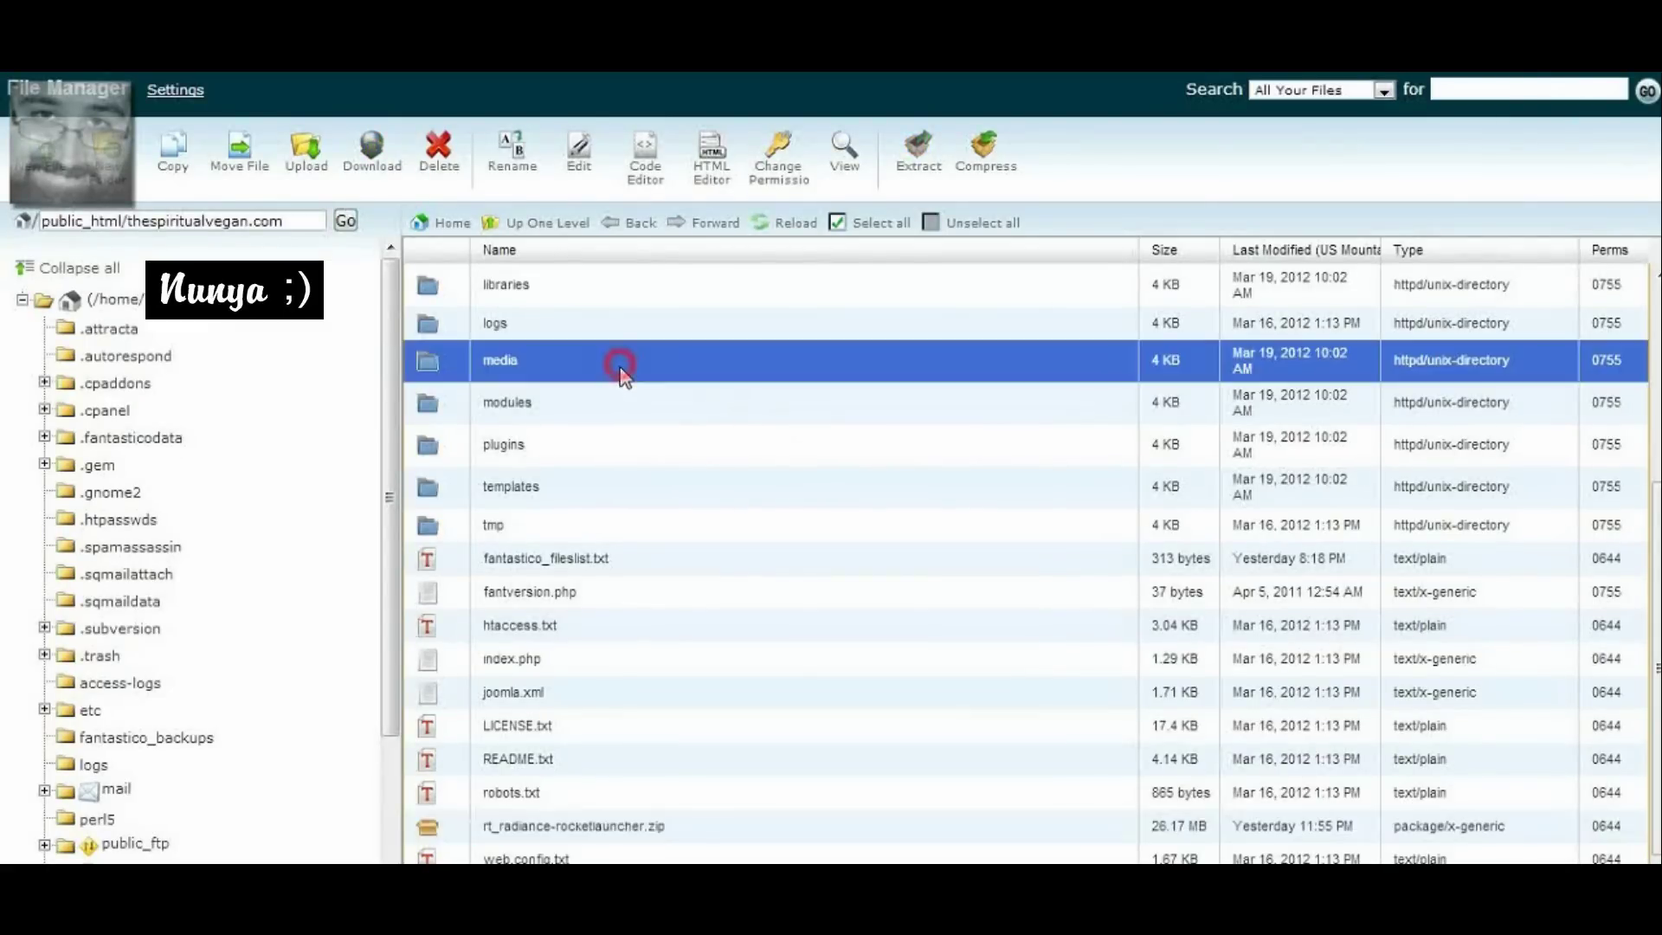
{"action": "scroll", "coordinate": [658, 381], "scroll_direction": "up", "scroll_amount": 4}
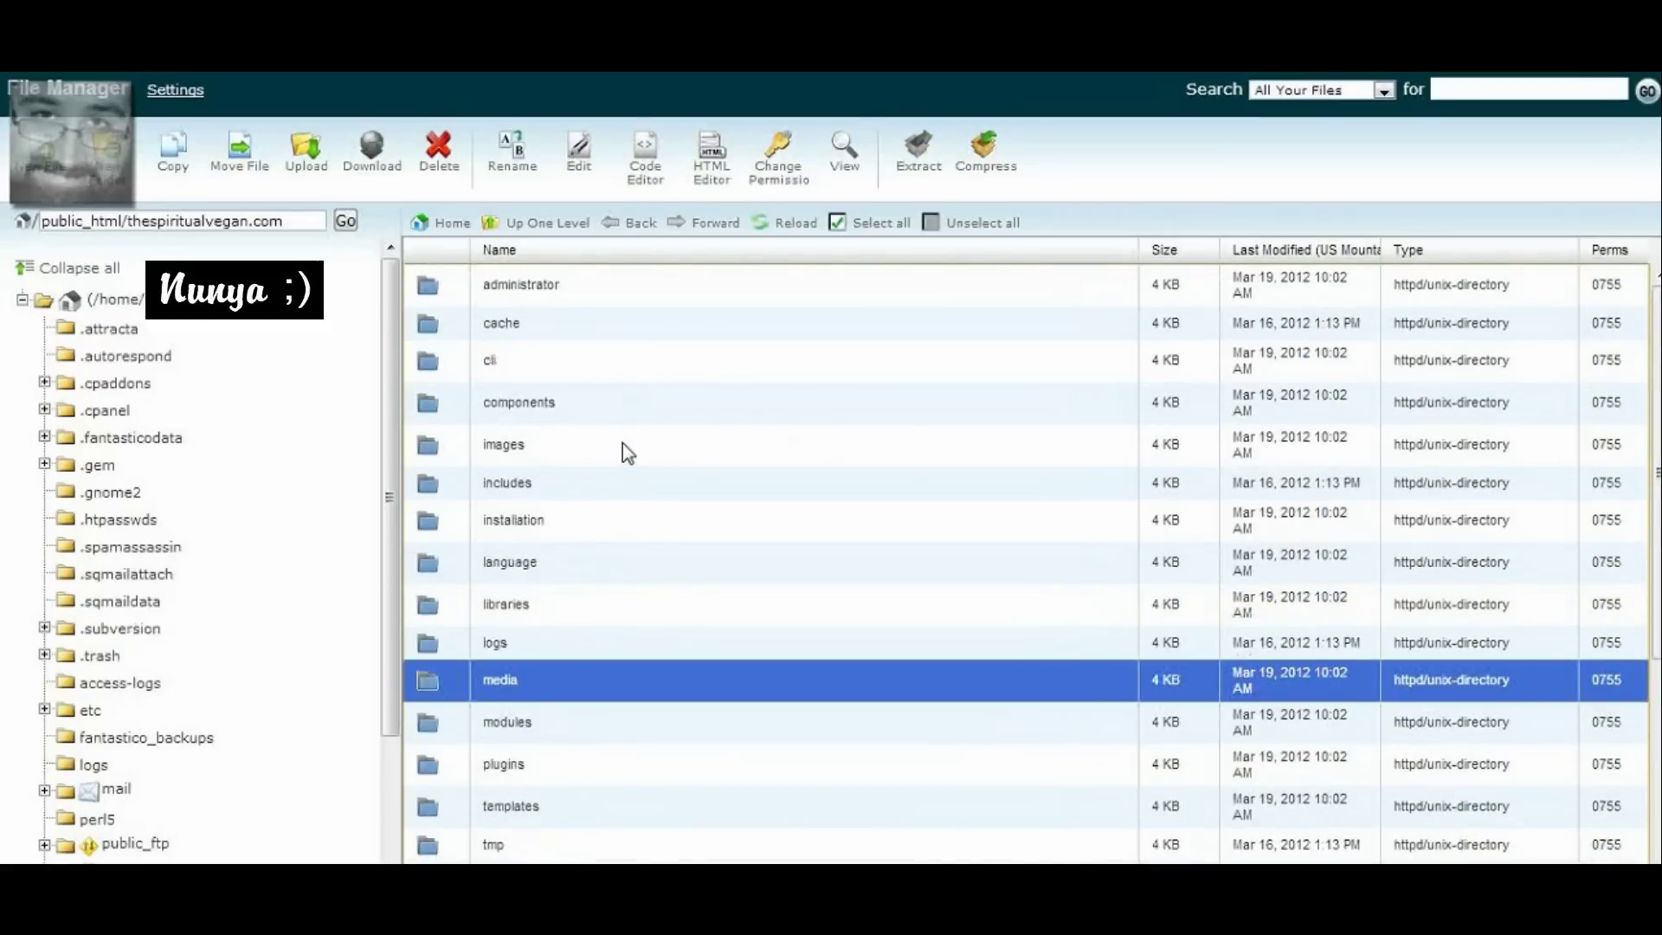
{"action": "left_click", "coordinate": [588, 523]}
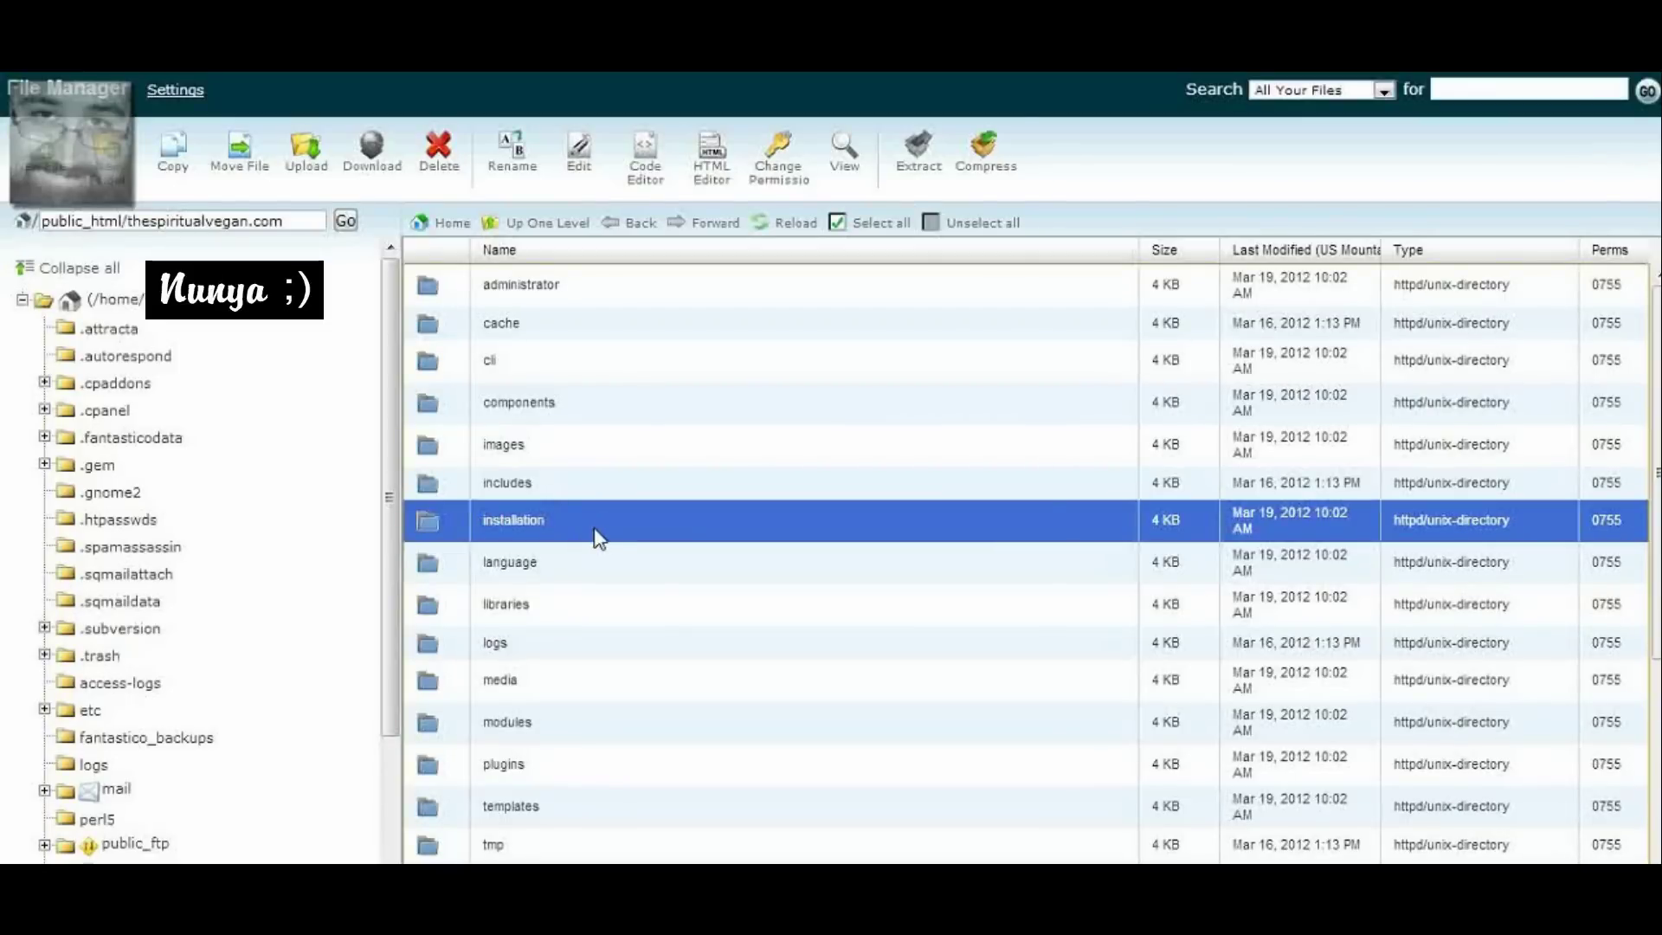
{"action": "left_click", "coordinate": [439, 154]}
{"action": "left_click", "coordinate": [995, 549]}
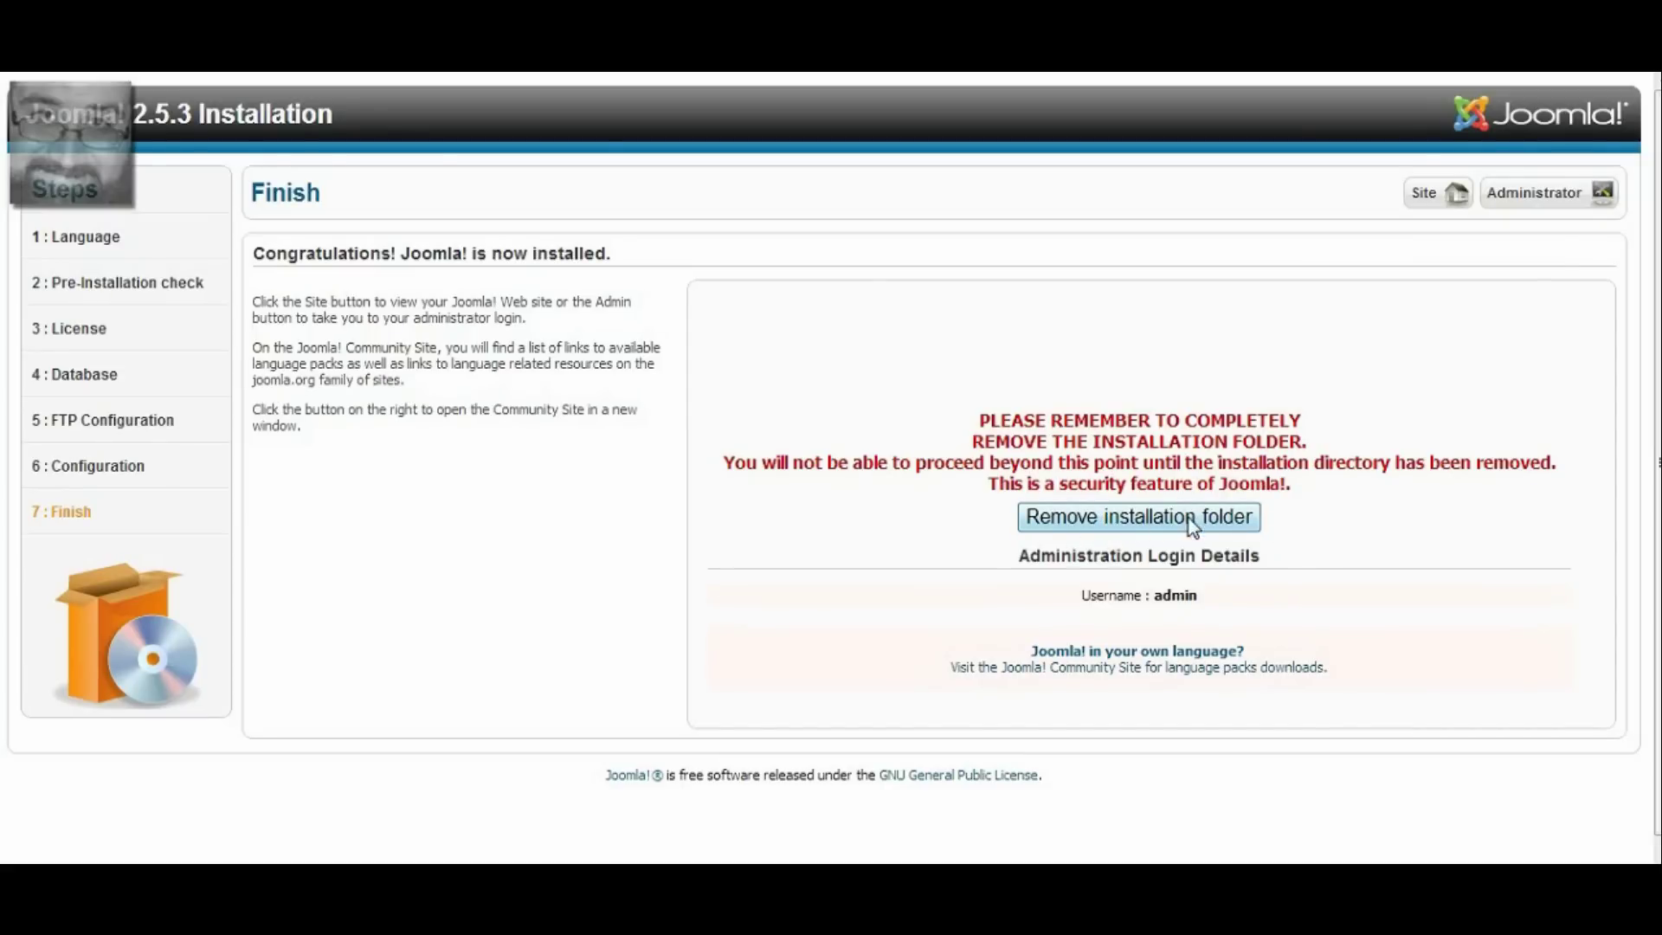
- Go from the Finish page to the new site's front page
{"action": "left_click", "coordinate": [1438, 195]}
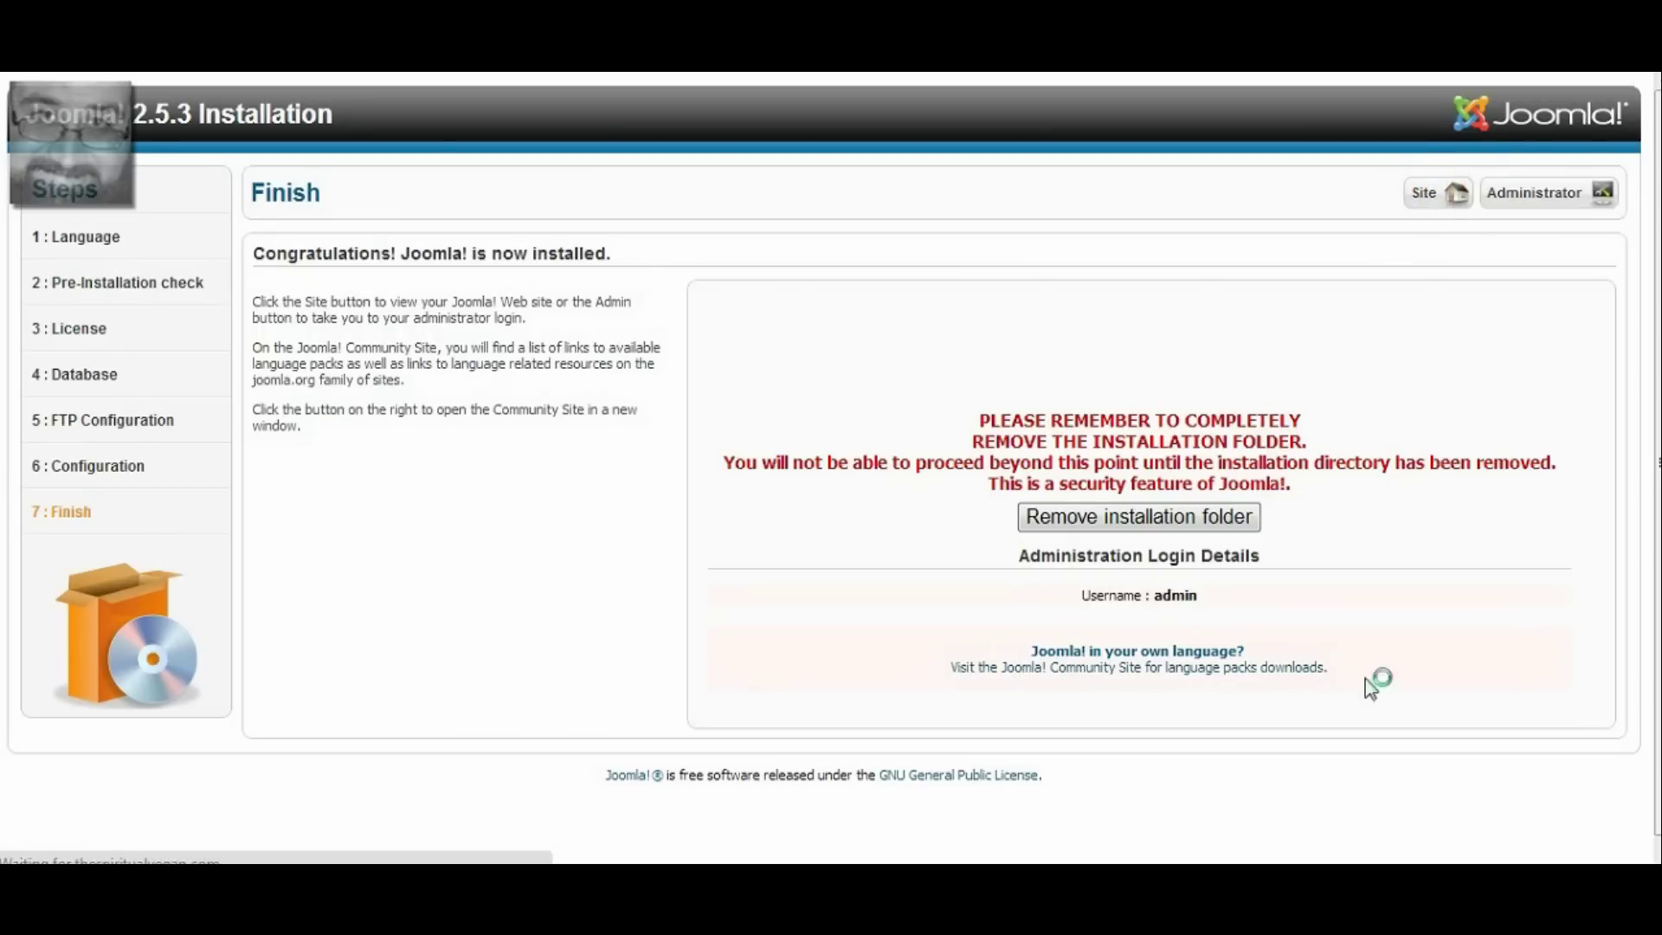
{"action": "mouse_move", "coordinate": [1353, 874]}
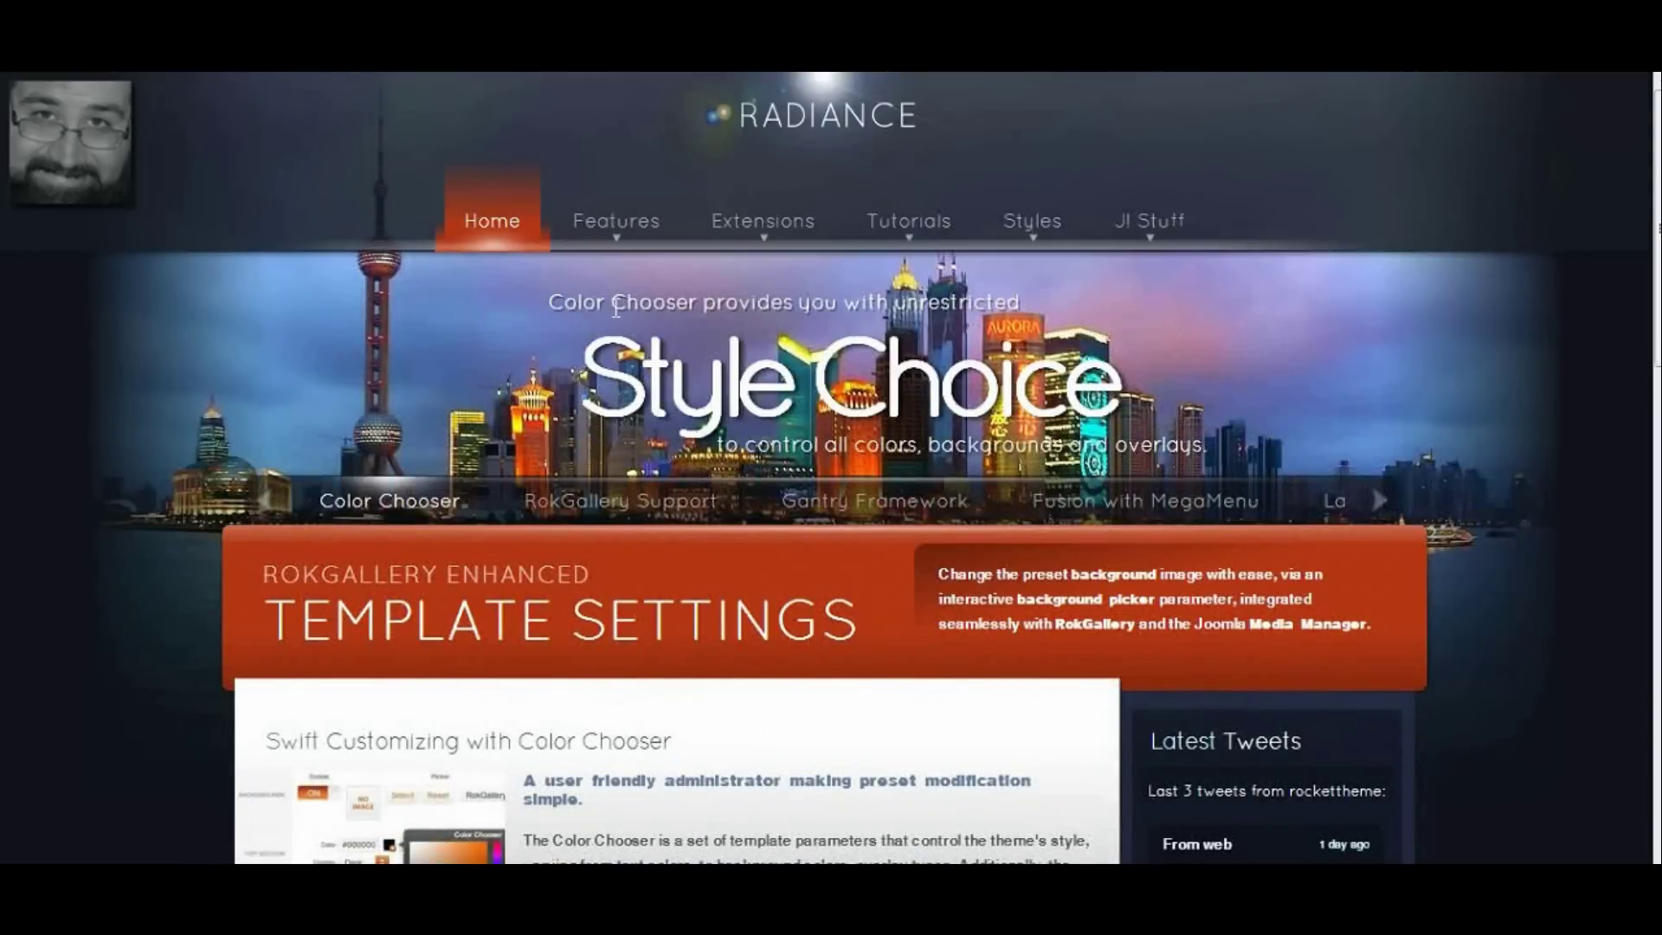
- Scroll through the home page, then switch the Radiance demo to the Preset 1 style
{"action": "scroll", "coordinate": [1362, 334], "scroll_direction": "down", "scroll_amount": 8}
{"action": "scroll", "coordinate": [1357, 329], "scroll_direction": "down", "scroll_amount": 7}
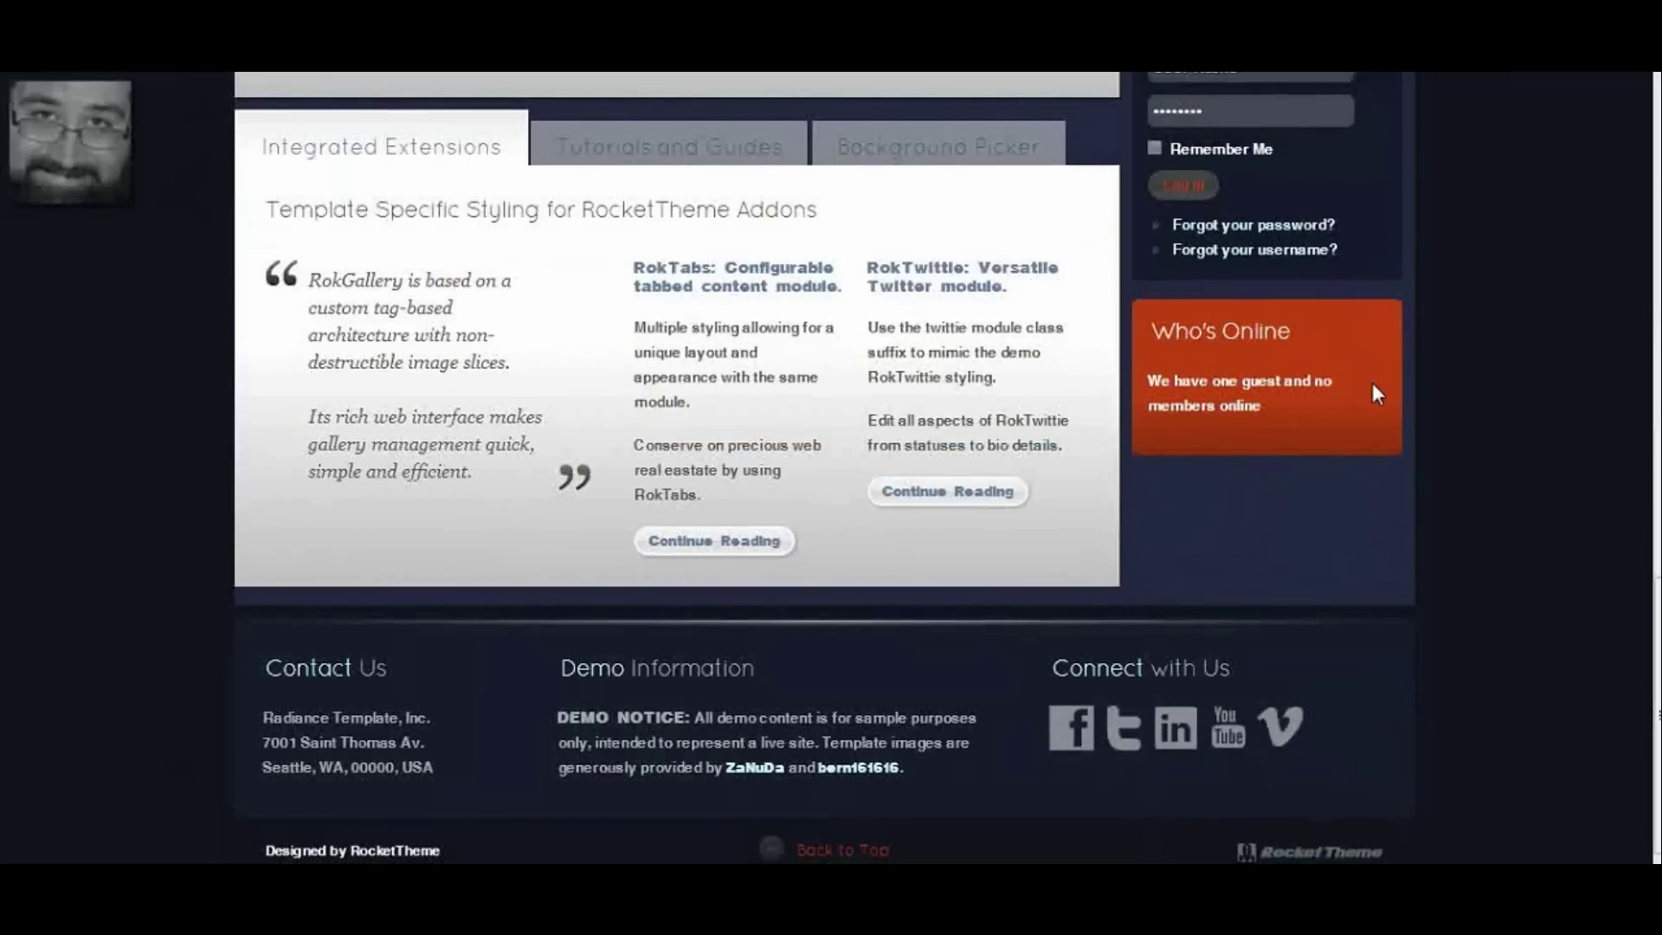
{"action": "scroll", "coordinate": [1373, 381], "scroll_direction": "up", "scroll_amount": 15}
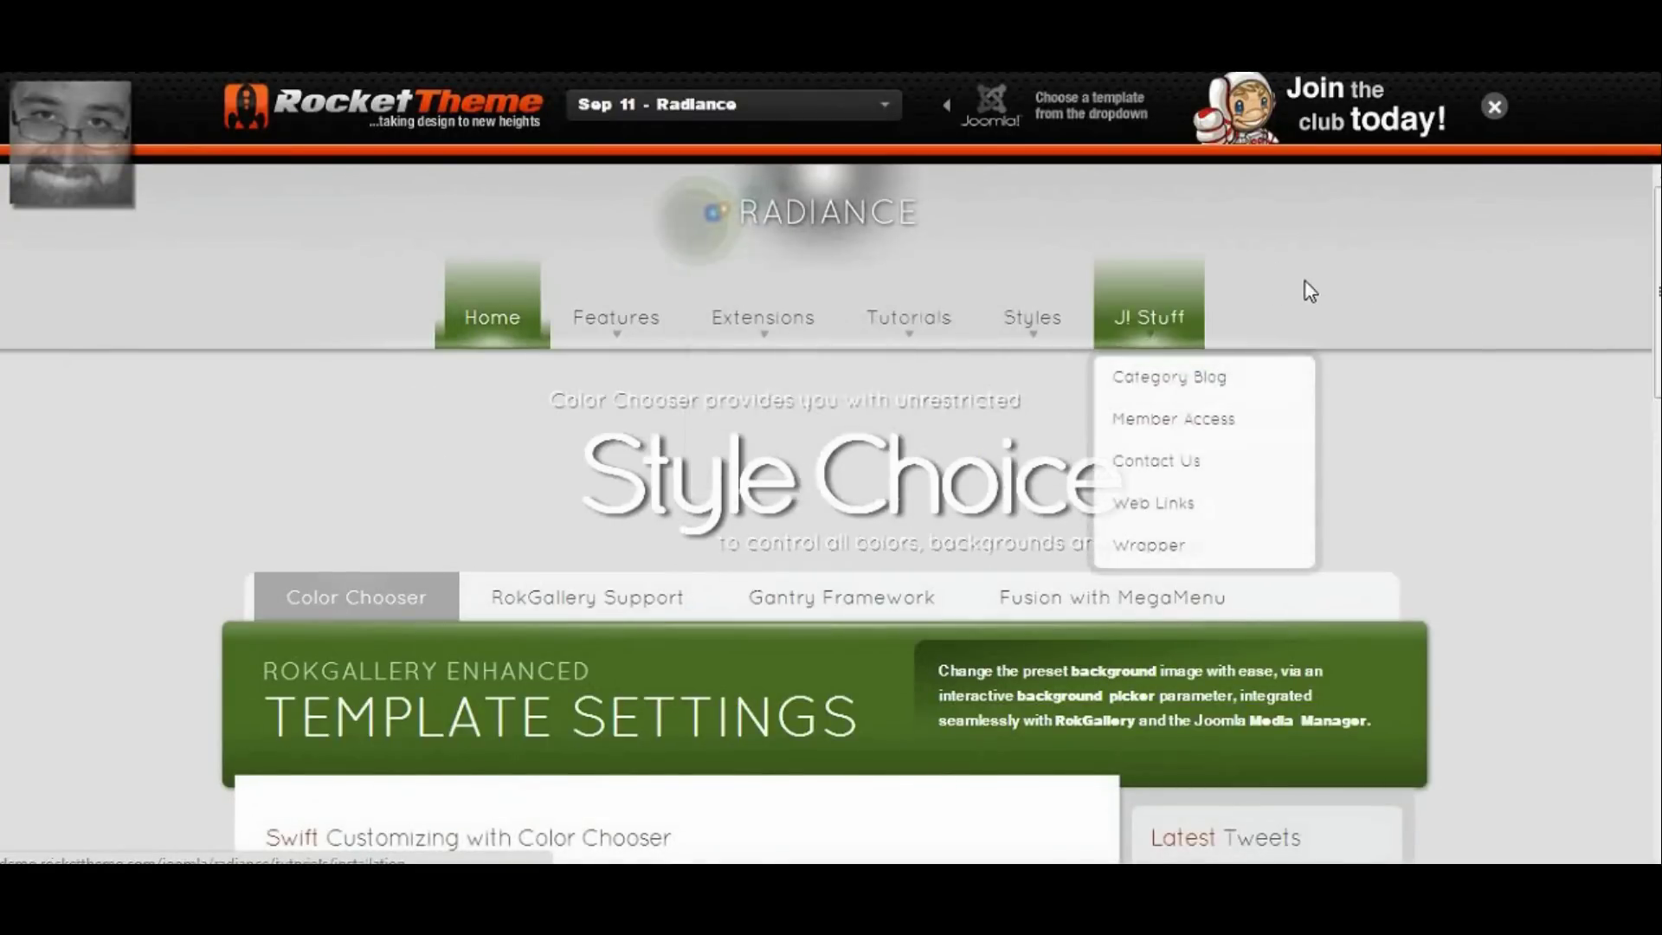
{"action": "mouse_move", "coordinate": [1053, 308]}
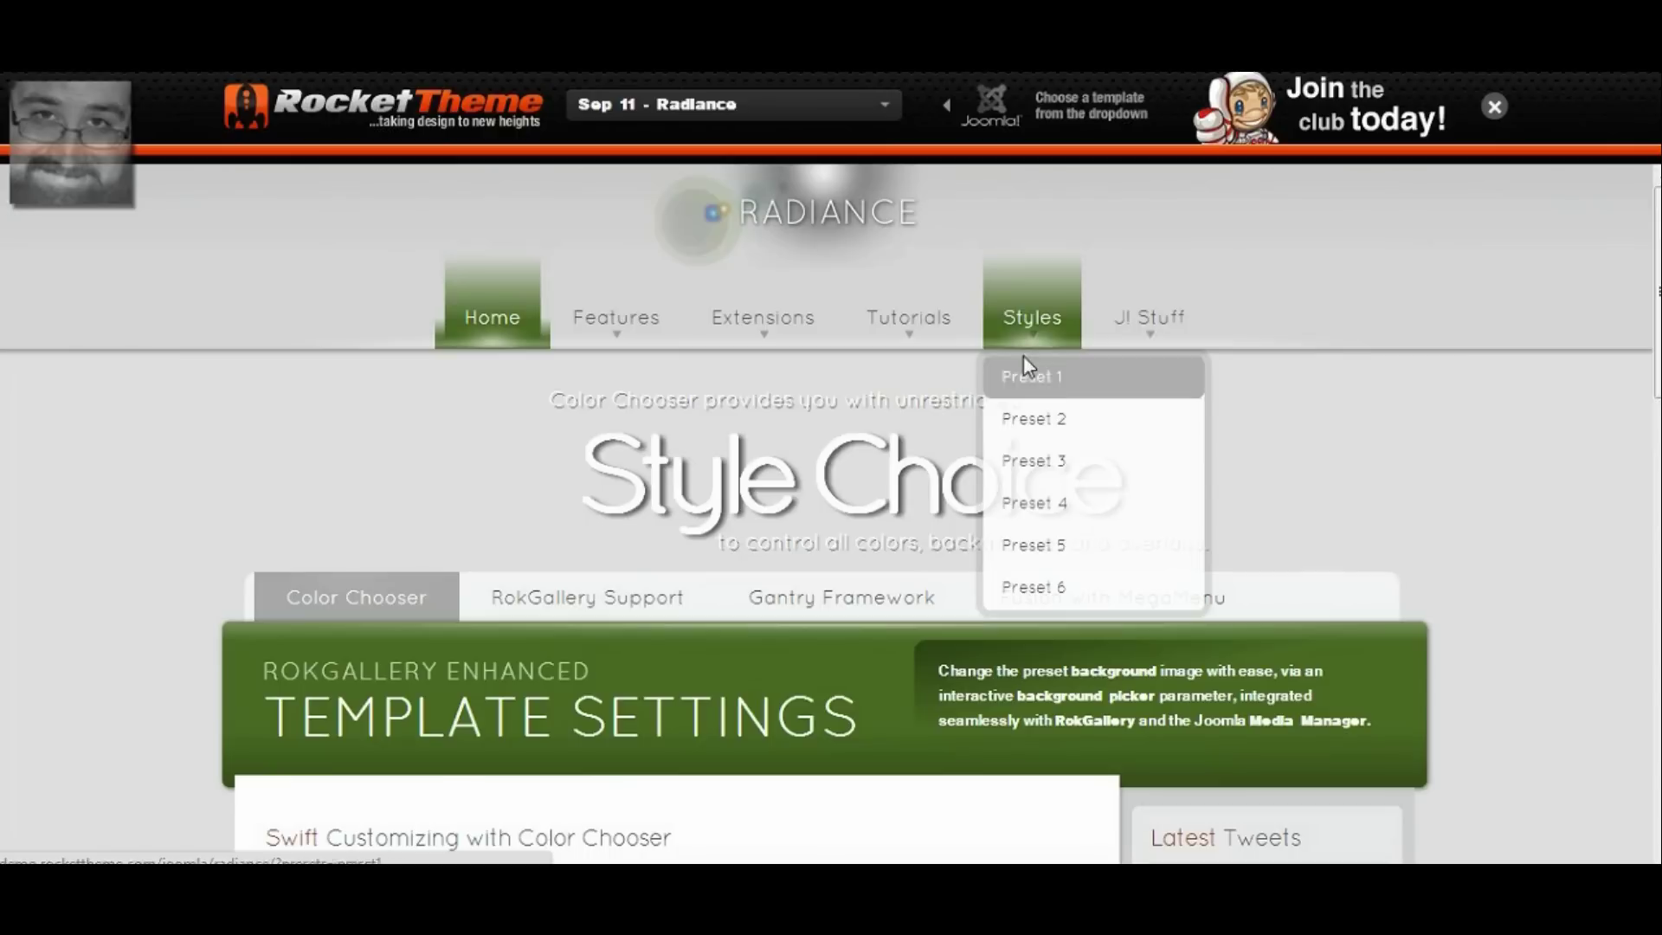
{"action": "left_click", "coordinate": [1037, 381]}
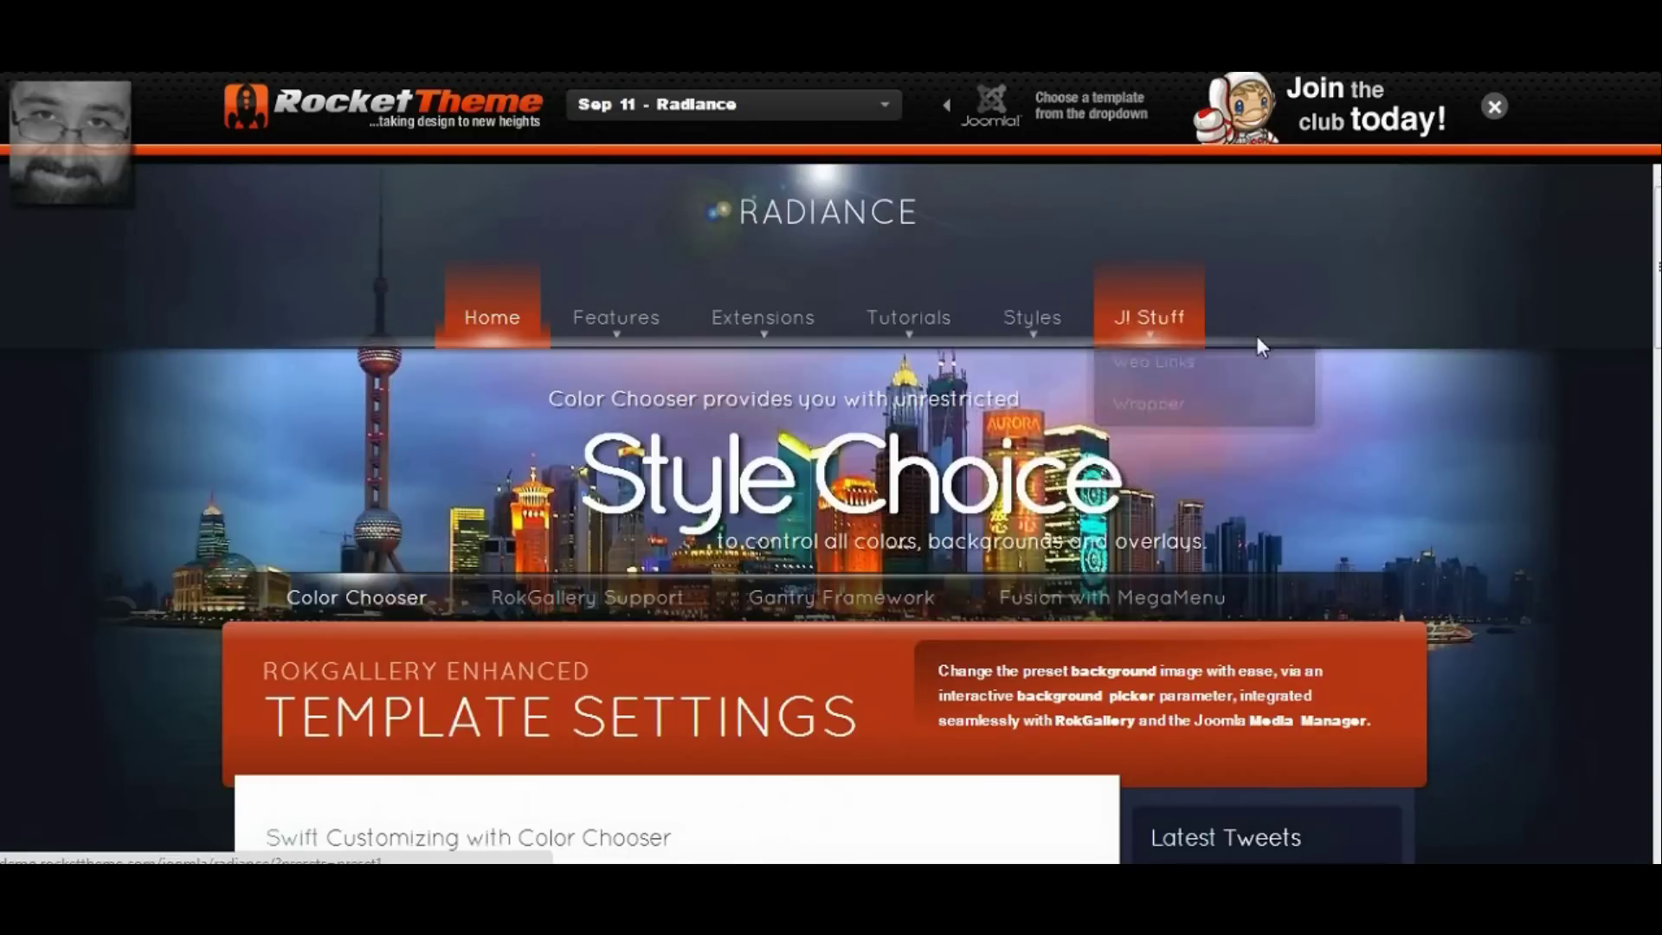
- Switch the Radiance demo to the green Preset 2 style
{"action": "mouse_move", "coordinate": [1034, 325]}
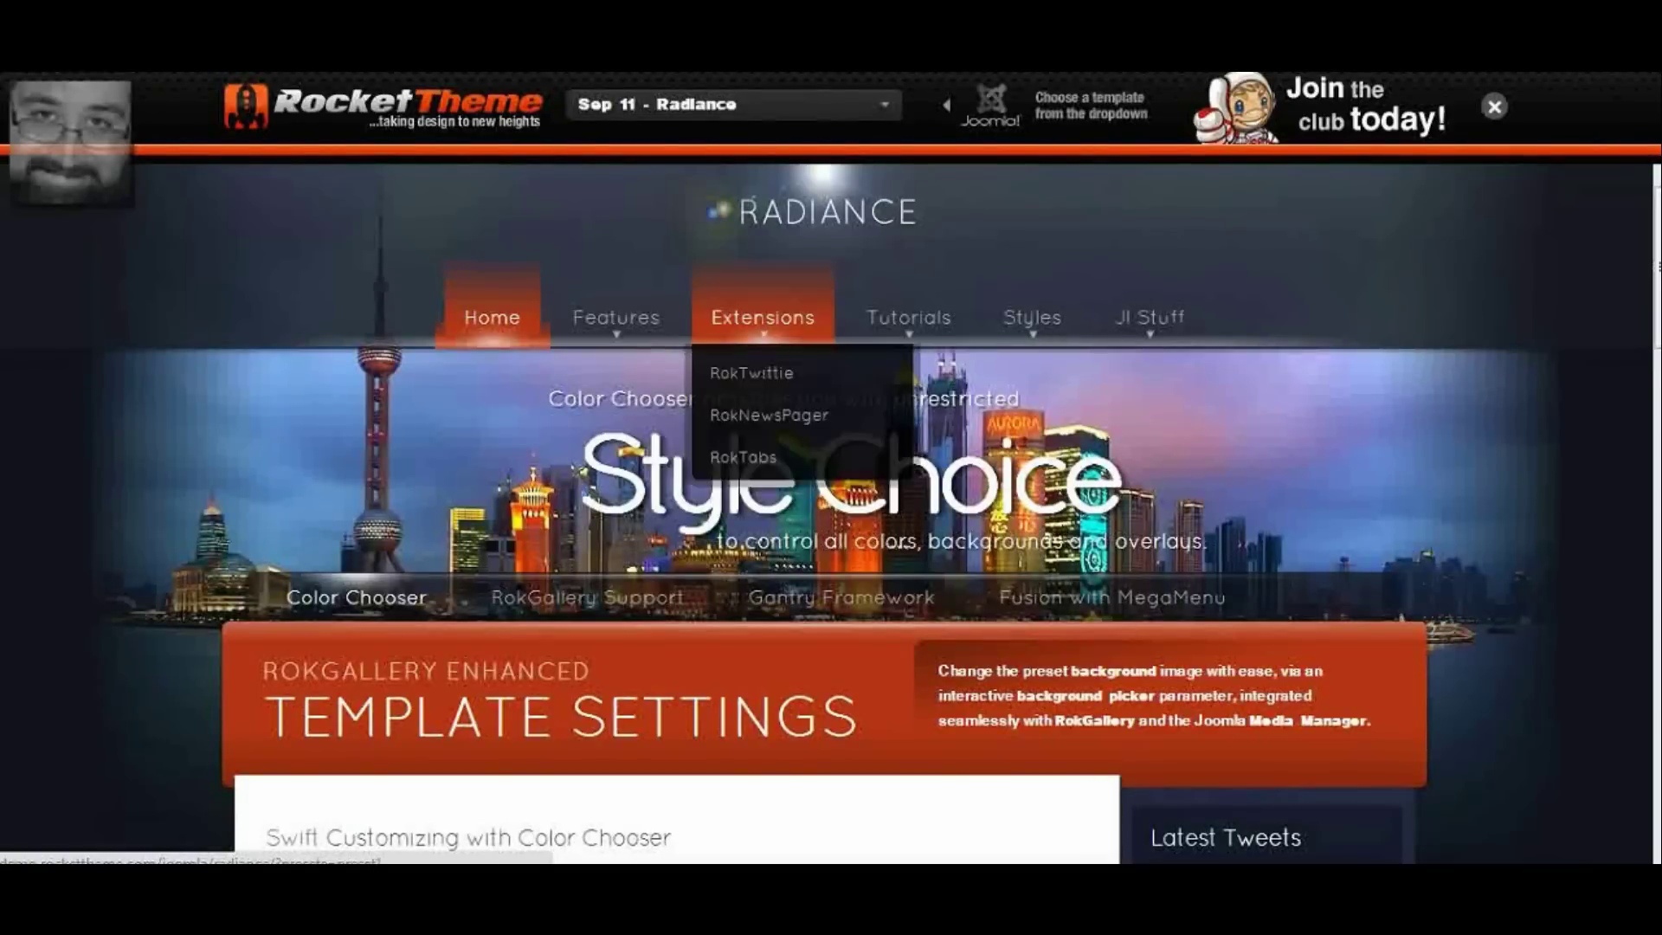
{"action": "scroll", "coordinate": [909, 346], "scroll_direction": "down", "scroll_amount": 1}
{"action": "mouse_move", "coordinate": [1085, 250]}
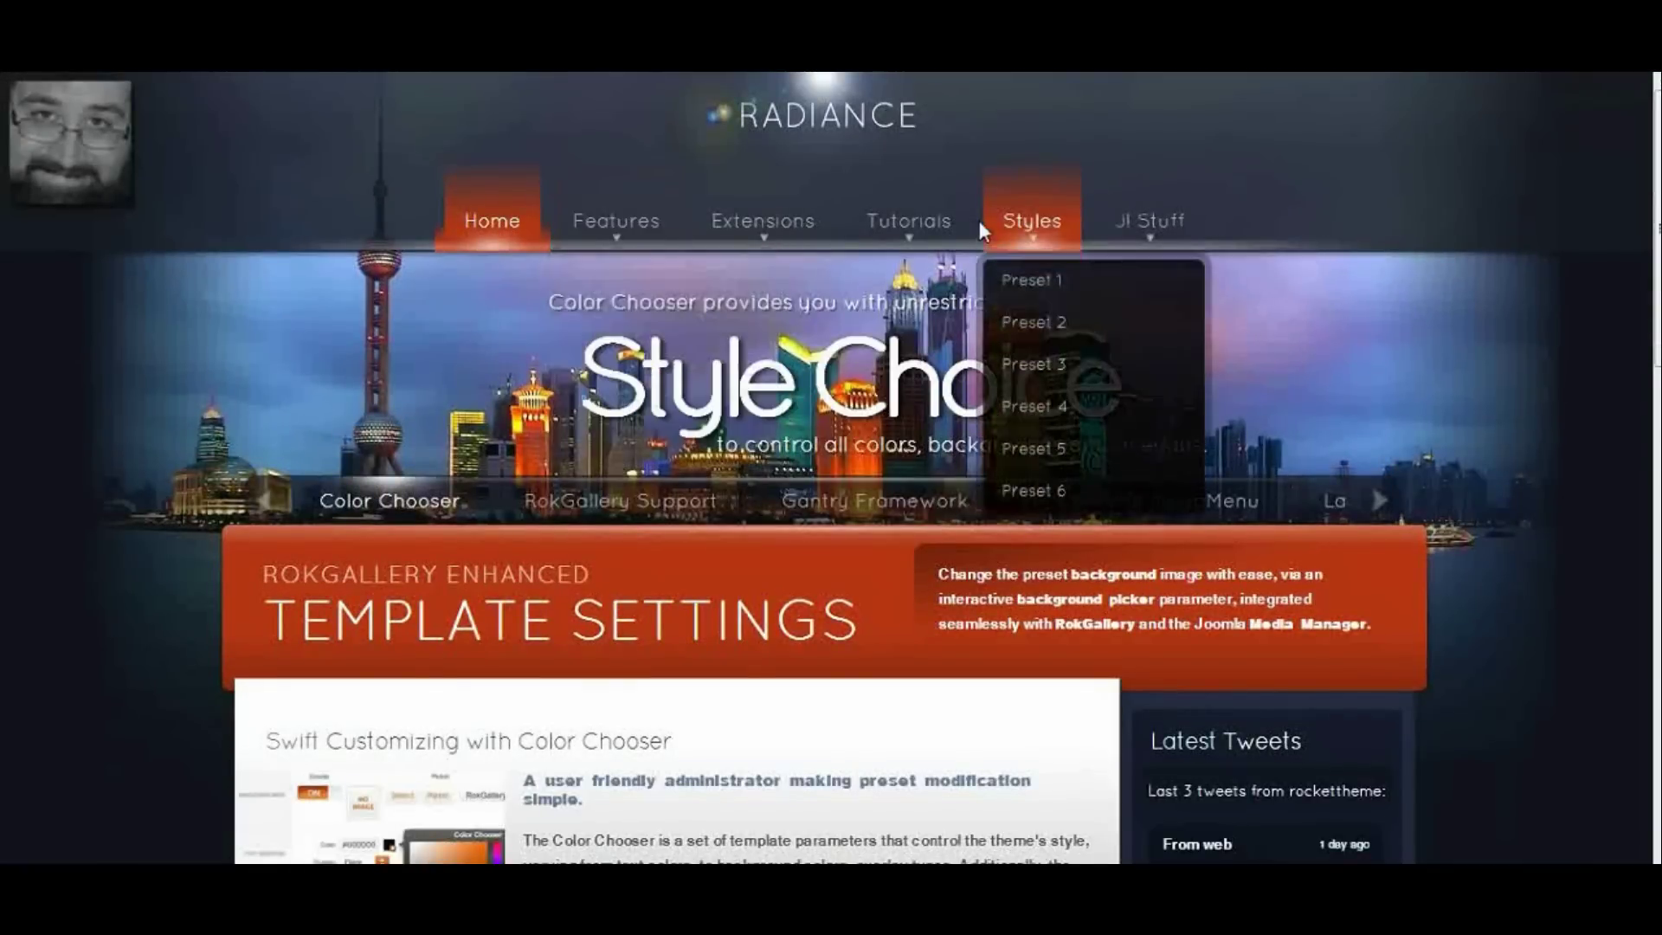
{"action": "left_click", "coordinate": [1043, 321]}
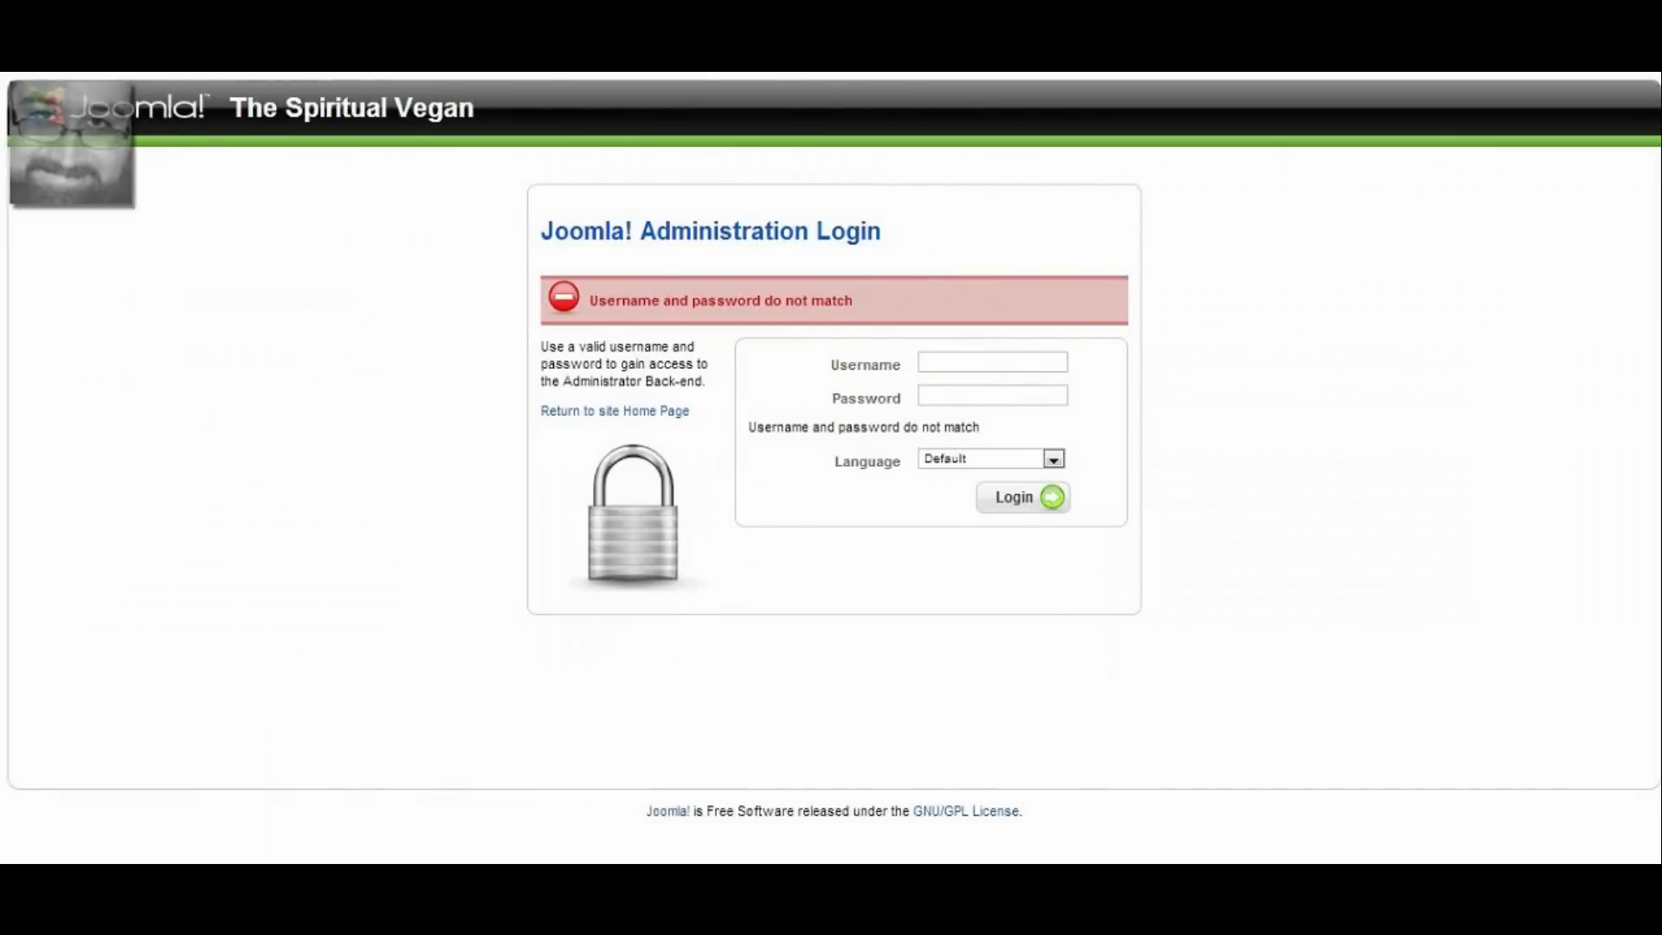
- Paste the site's /administrator URL and submit the login details, which are rejected
{"action": "type", "text": "thespiritualvegan.com/administrator"}
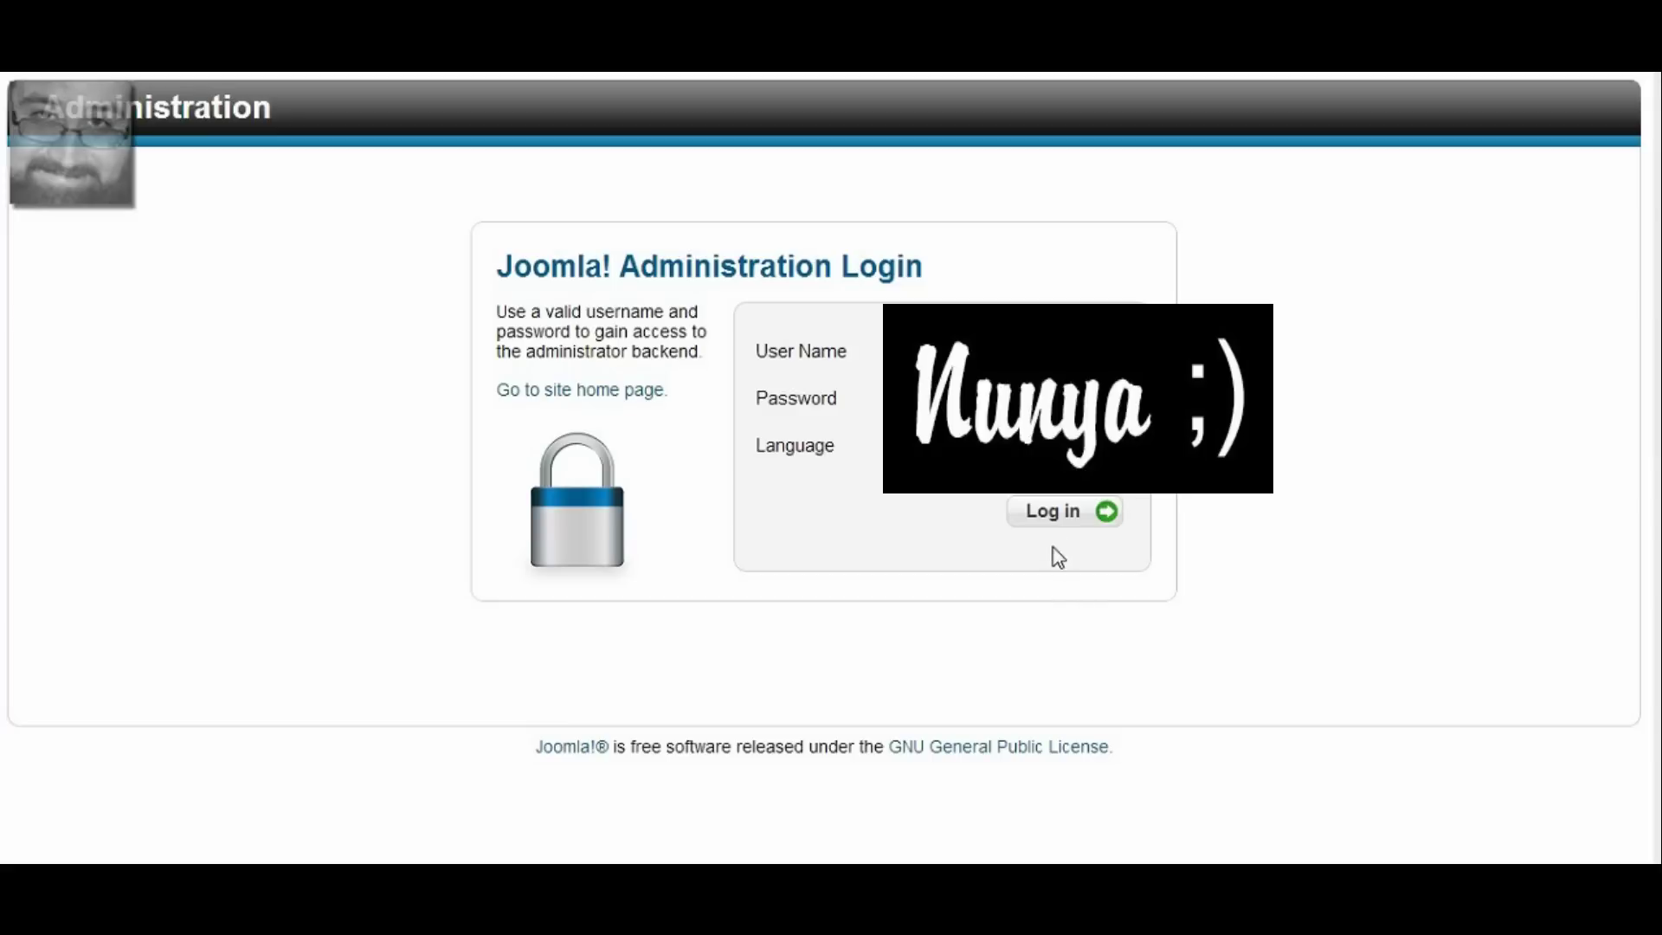
{"action": "left_click", "coordinate": [1054, 515]}
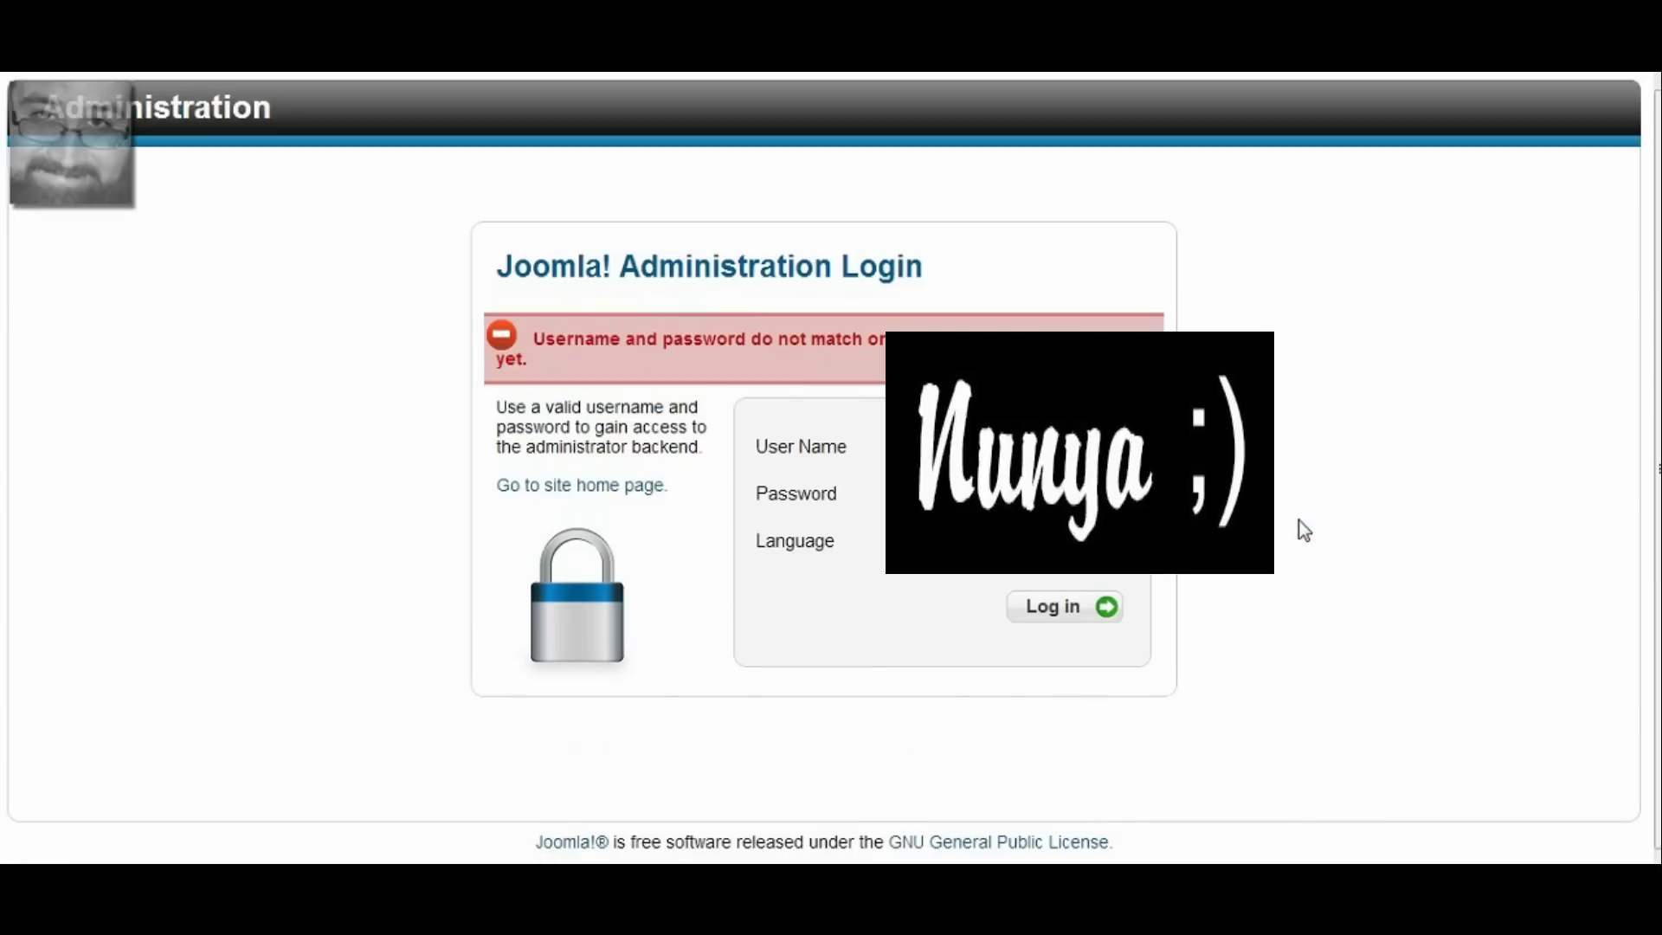